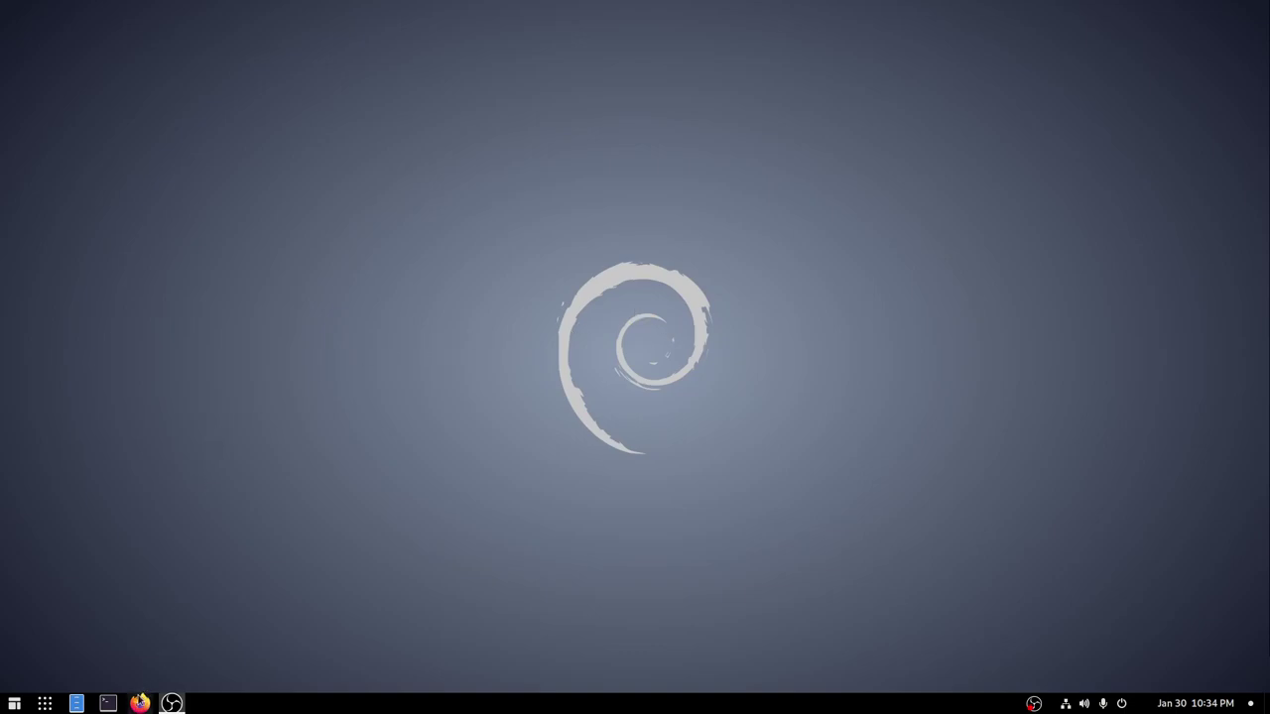
Open openrgb.org in Firefox and find the OpenRGB 0.7 (Stable) download links
click(139, 704)
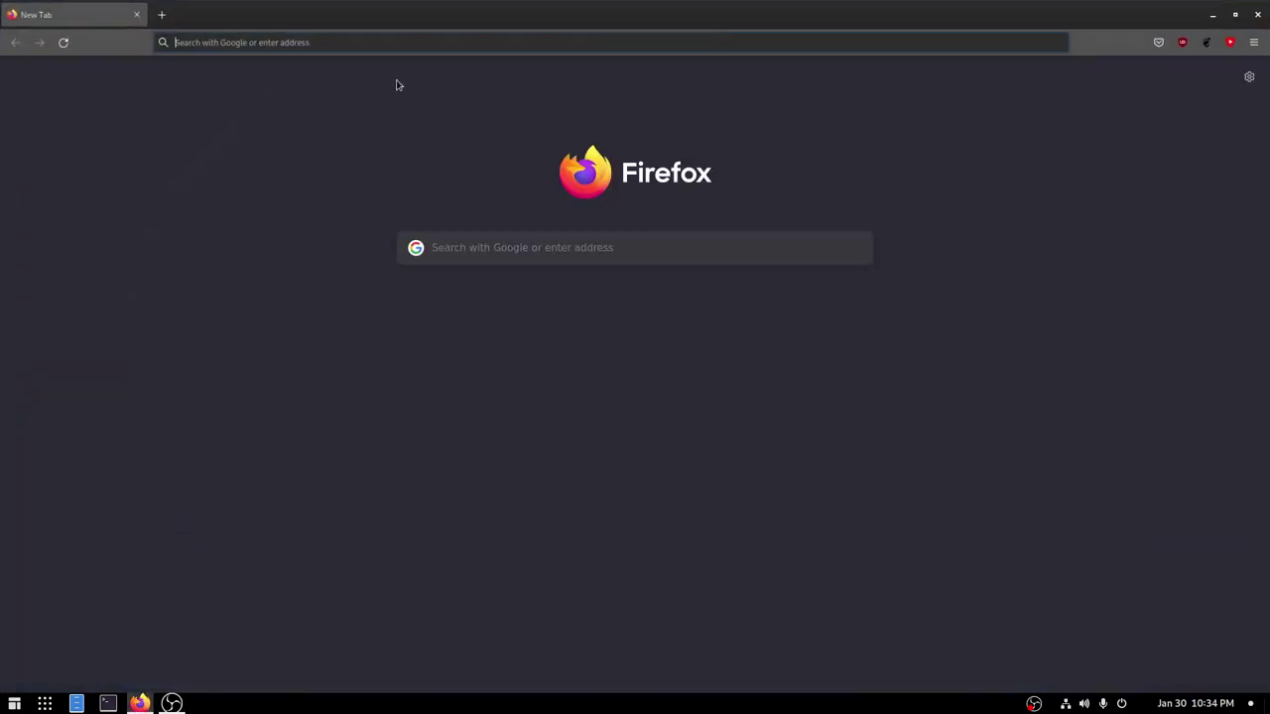
text(openrgb.org)
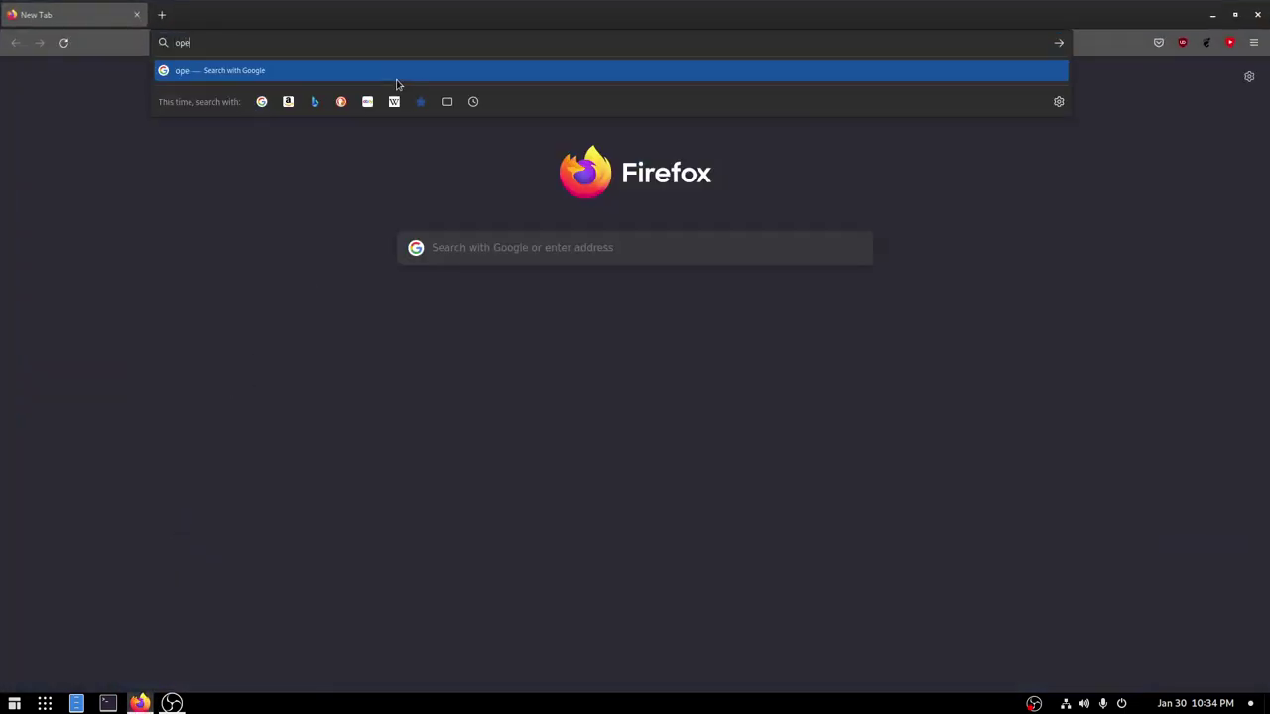
key(Return)
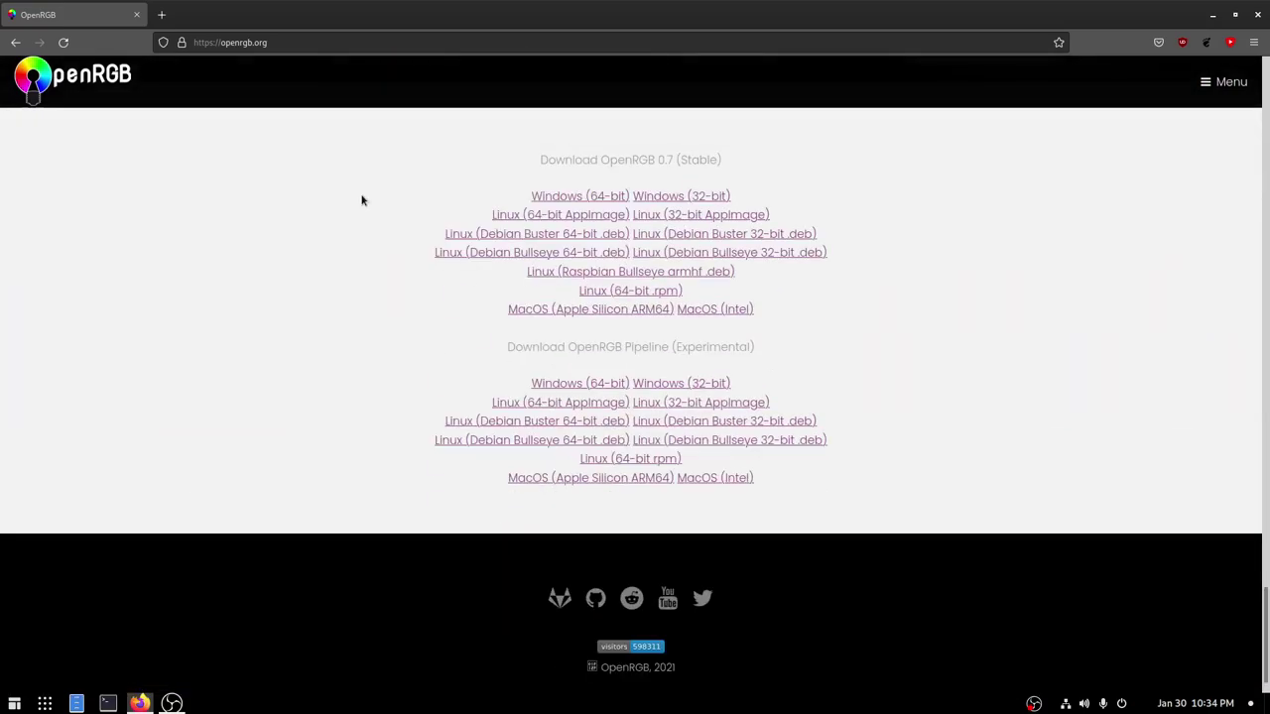
scroll(446, 210, up, 1)
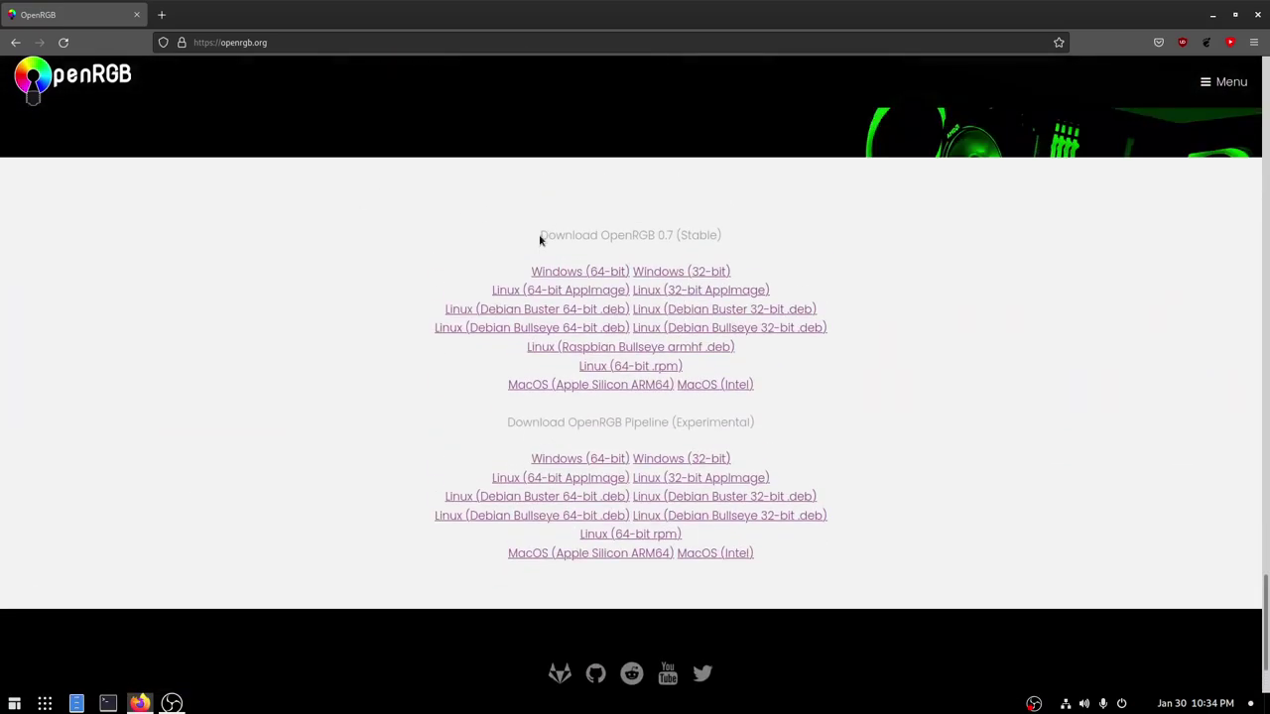
drag(540, 235, 734, 236)
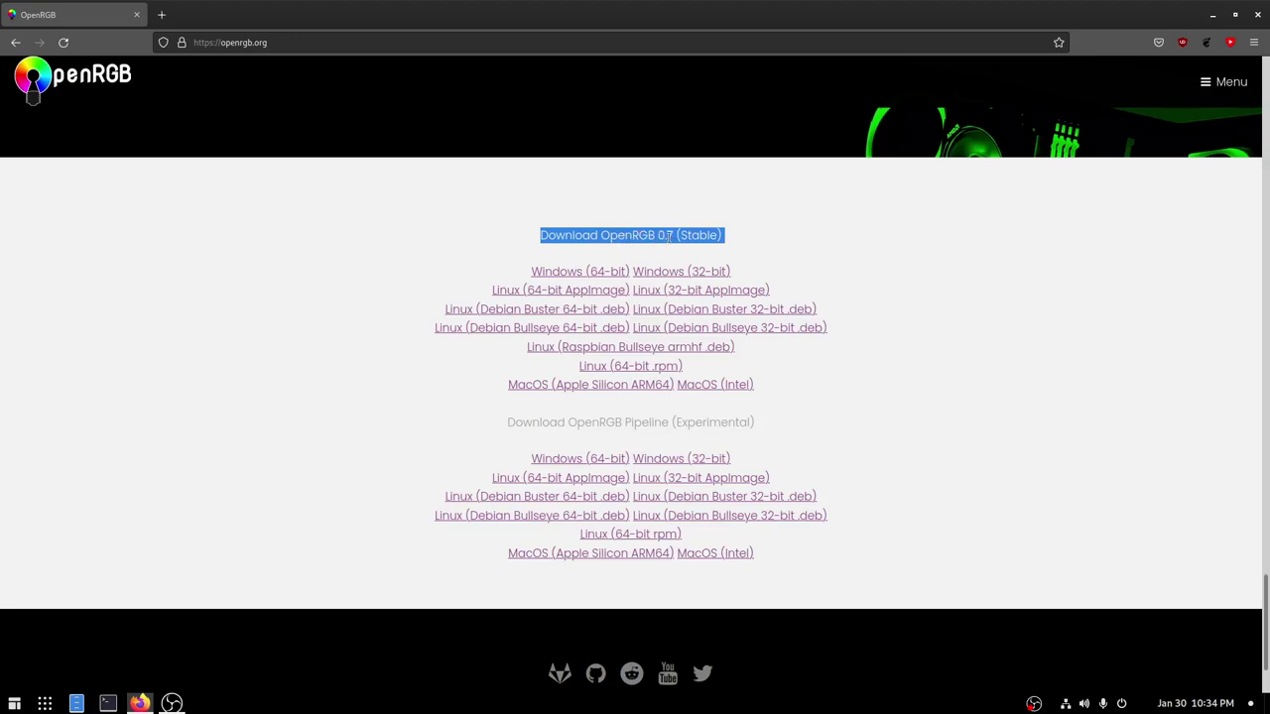
click(769, 231)
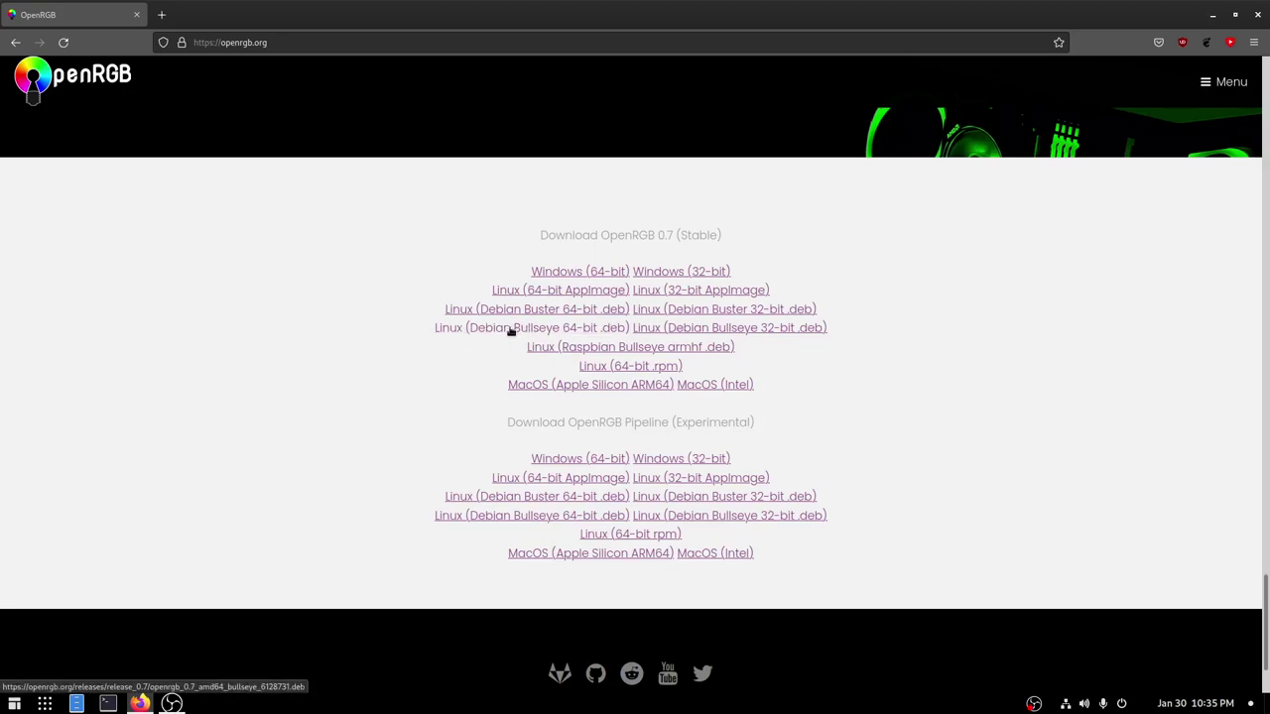
Download the stable Linux (Debian Bullseye 64-bit .deb) package by saving the file, and close the browser
click(600, 332)
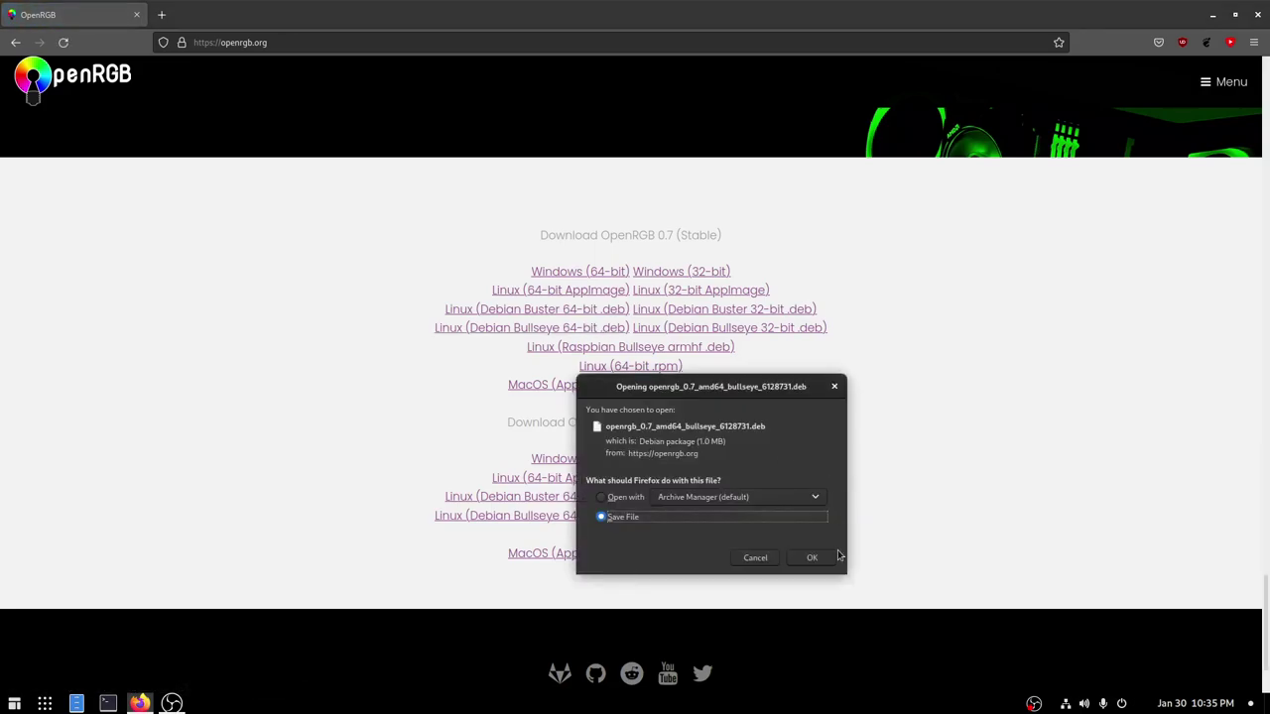
click(811, 558)
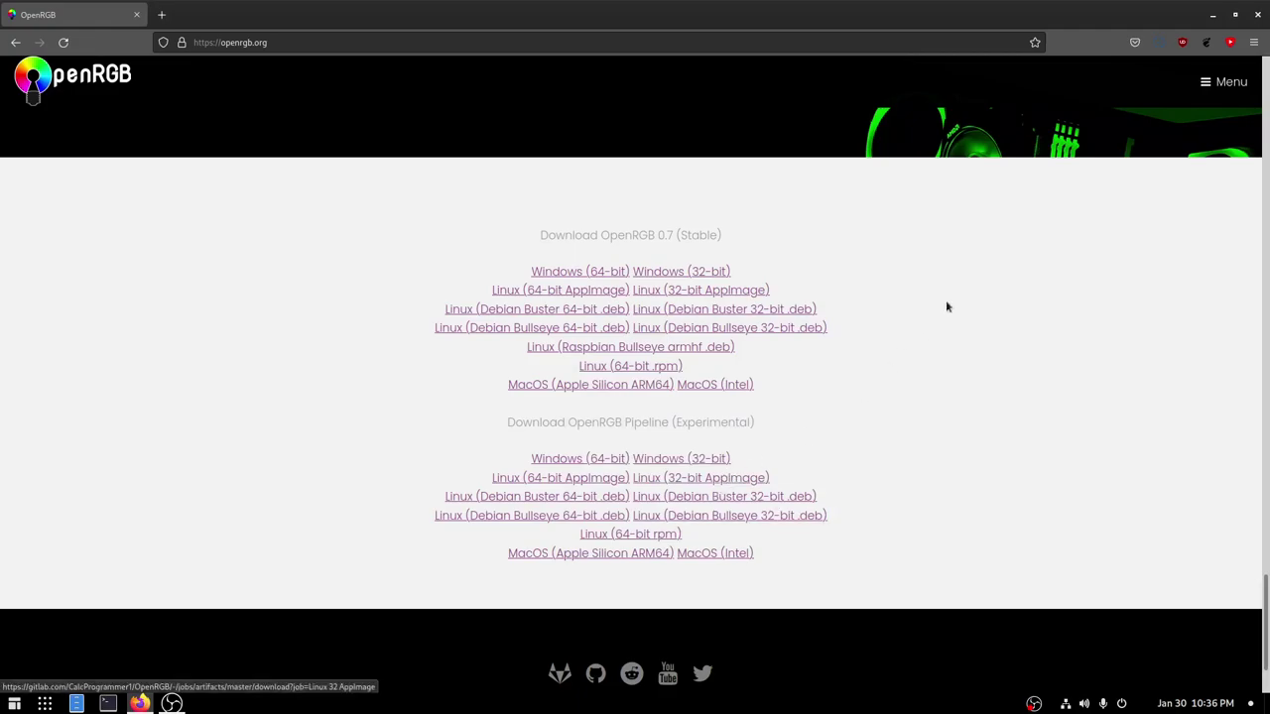
click(1259, 17)
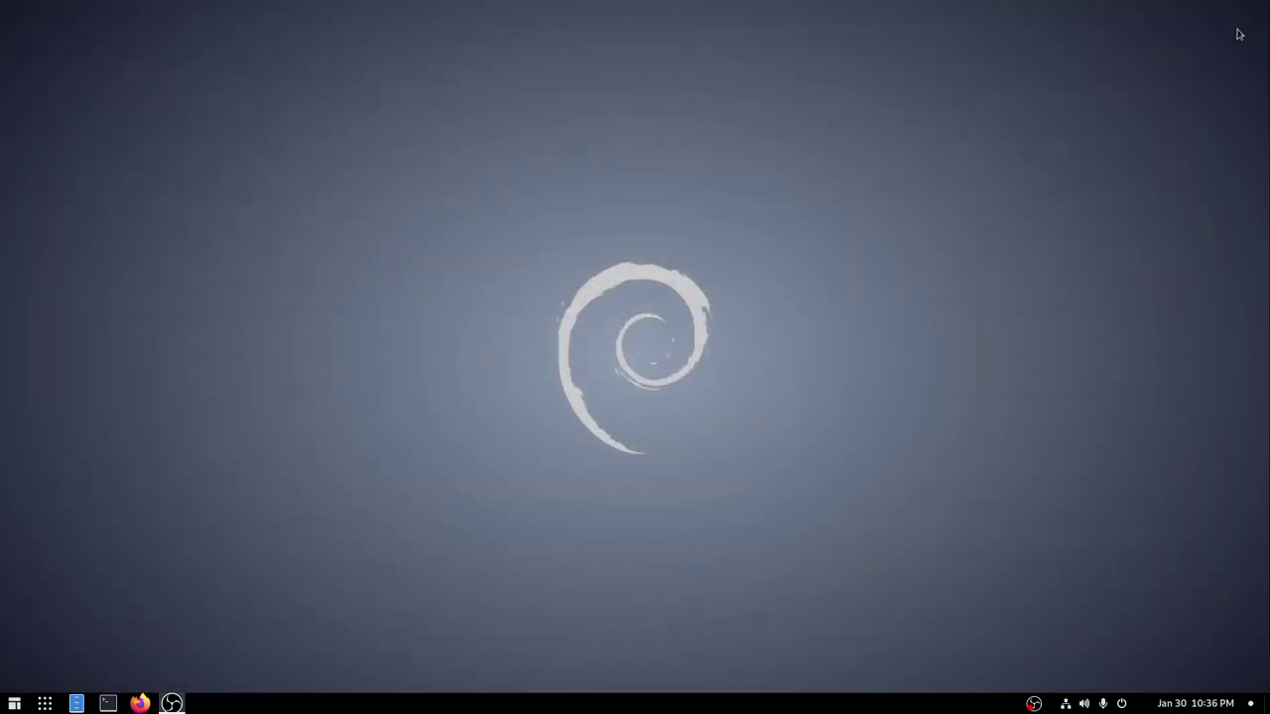
Open a terminal, change to the Downloads directory and list its files to find the OpenRGB package name
click(108, 703)
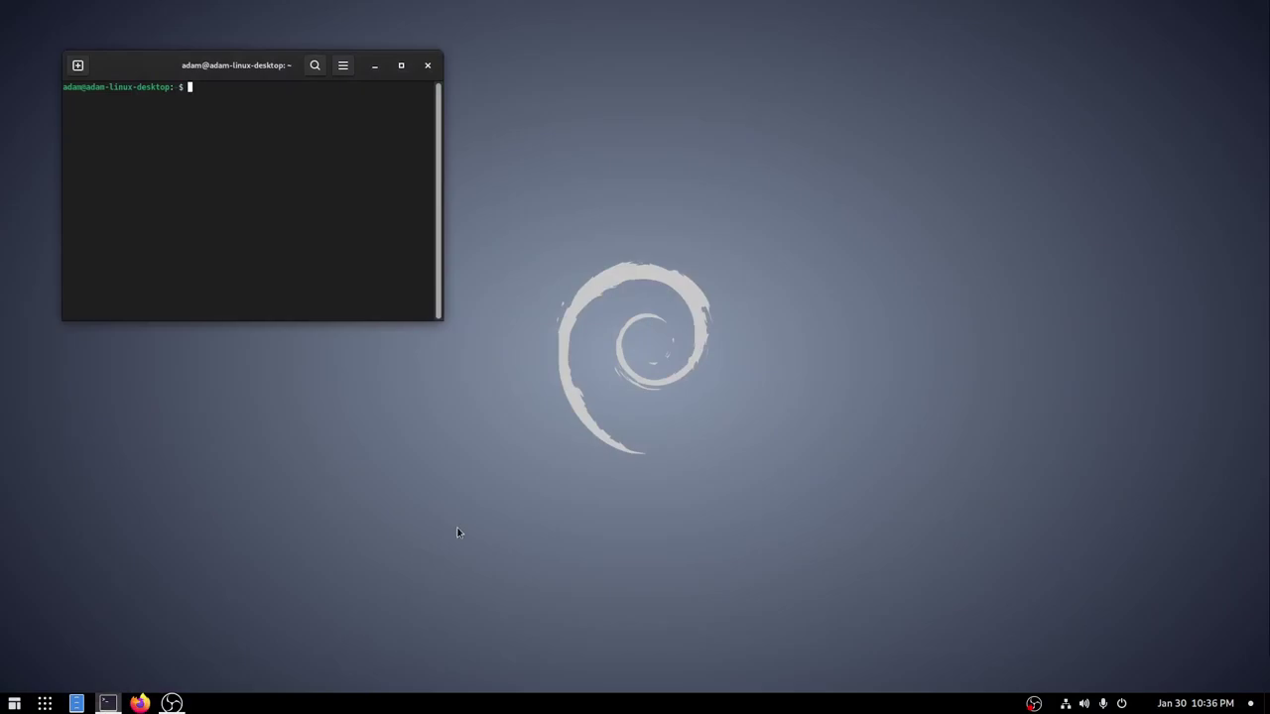
text(cd Downloads/)
key(Return)
text(ls)
key(Return)
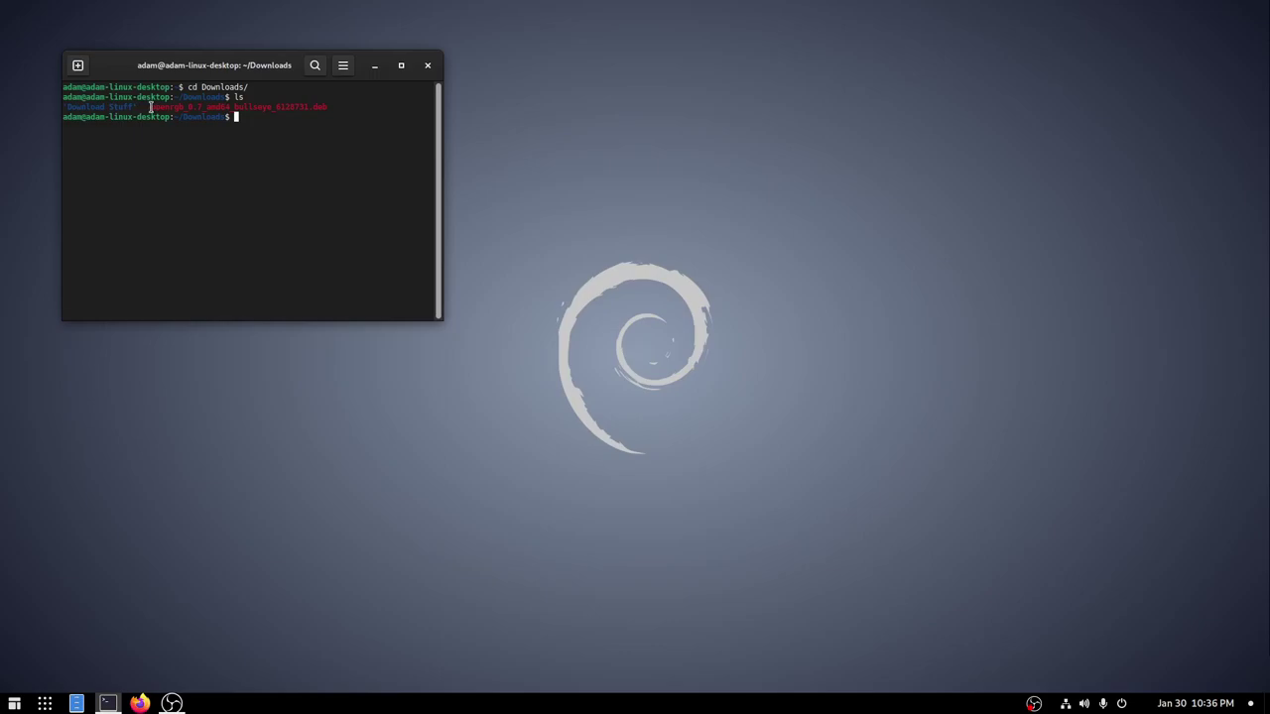
drag(152, 106, 330, 105)
click(383, 187)
Install openrgb_0.7_amd64_bullseye_6128731.deb with sudo dpkg -i, authorising it with the account password
text(sudo dpkg -i openrgb)
key(Tab)
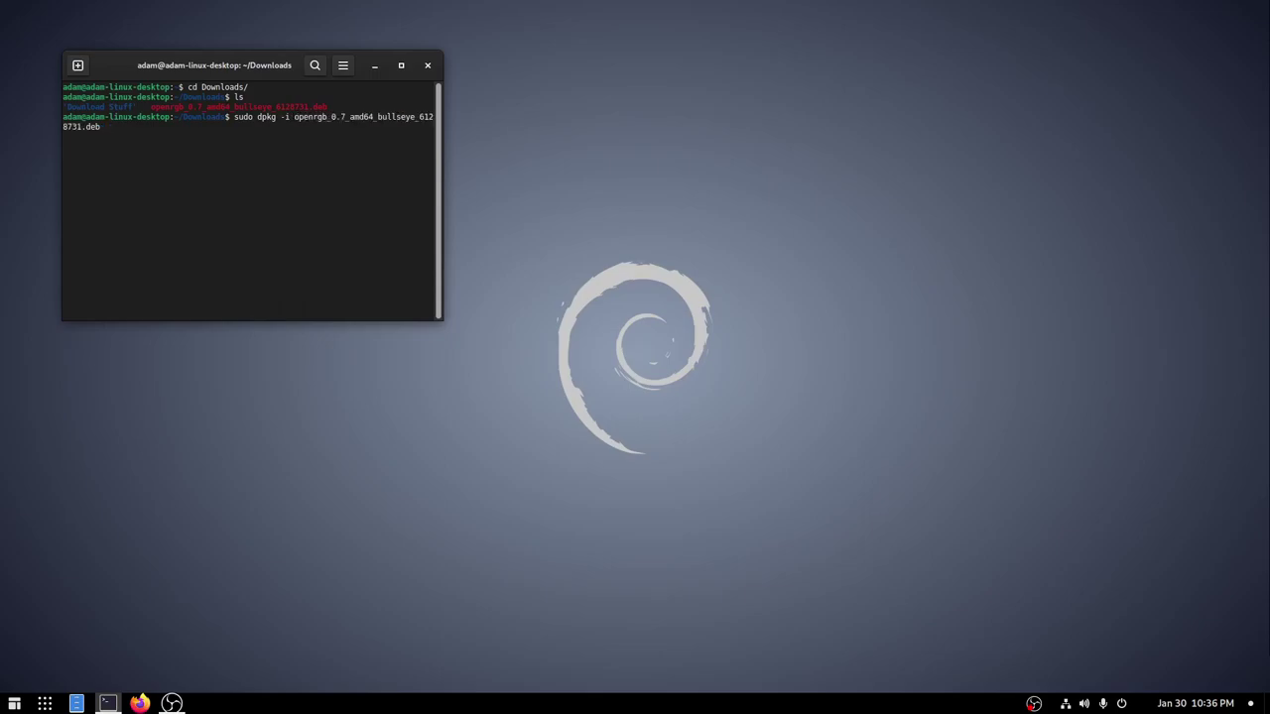
key(Return)
key(Return)
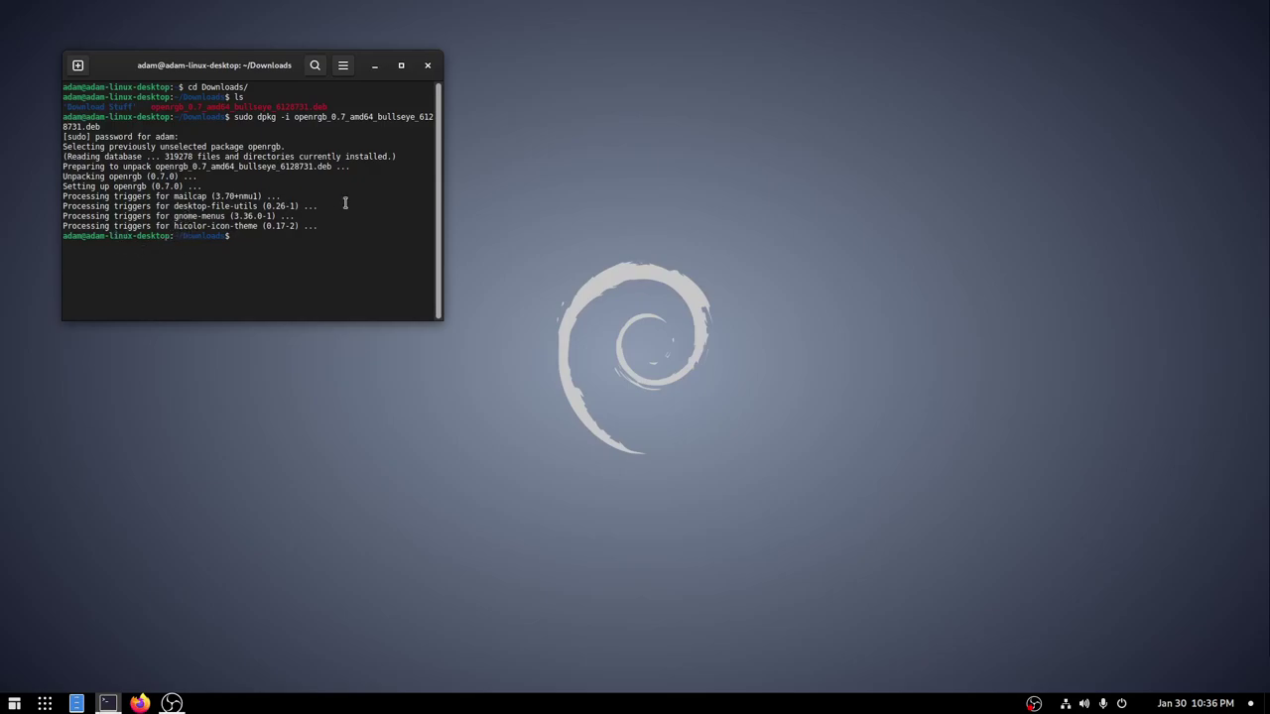
Resolve missing dependencies with sudo apt install -f and install the i2c-tools package through apt
text(sudo apt install -f)
key(Return)
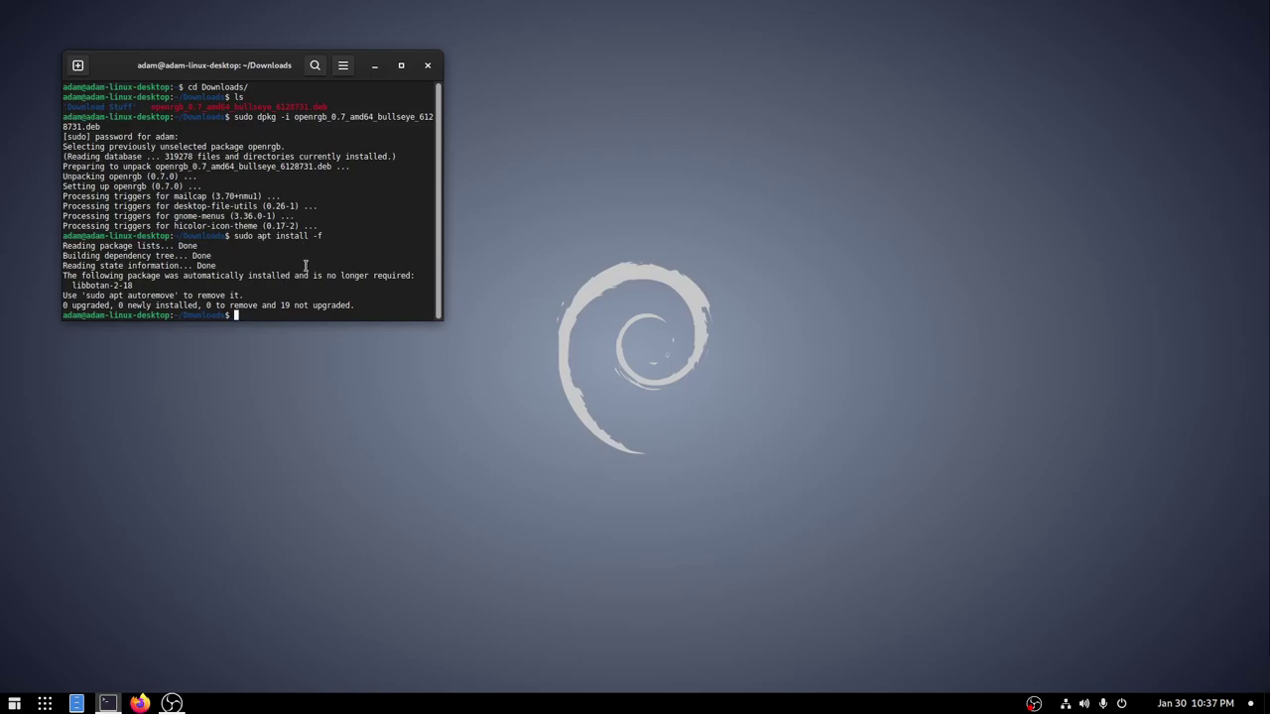
text(sudo apt install i2c-tools)
key(Return)
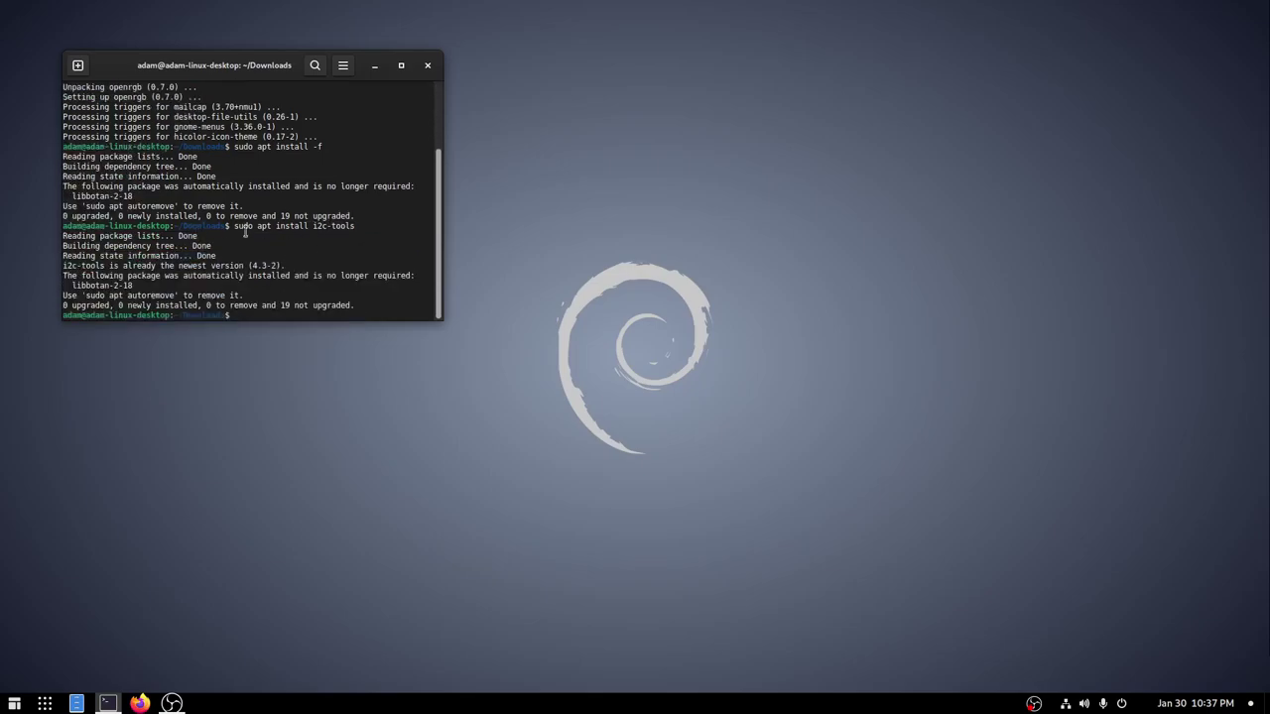
drag(355, 224, 328, 224)
click(362, 227)
Run lsmod | grep i2c and examine which i2c kernel modules are loaded
text(lsmod | grep i2c)
key(Return)
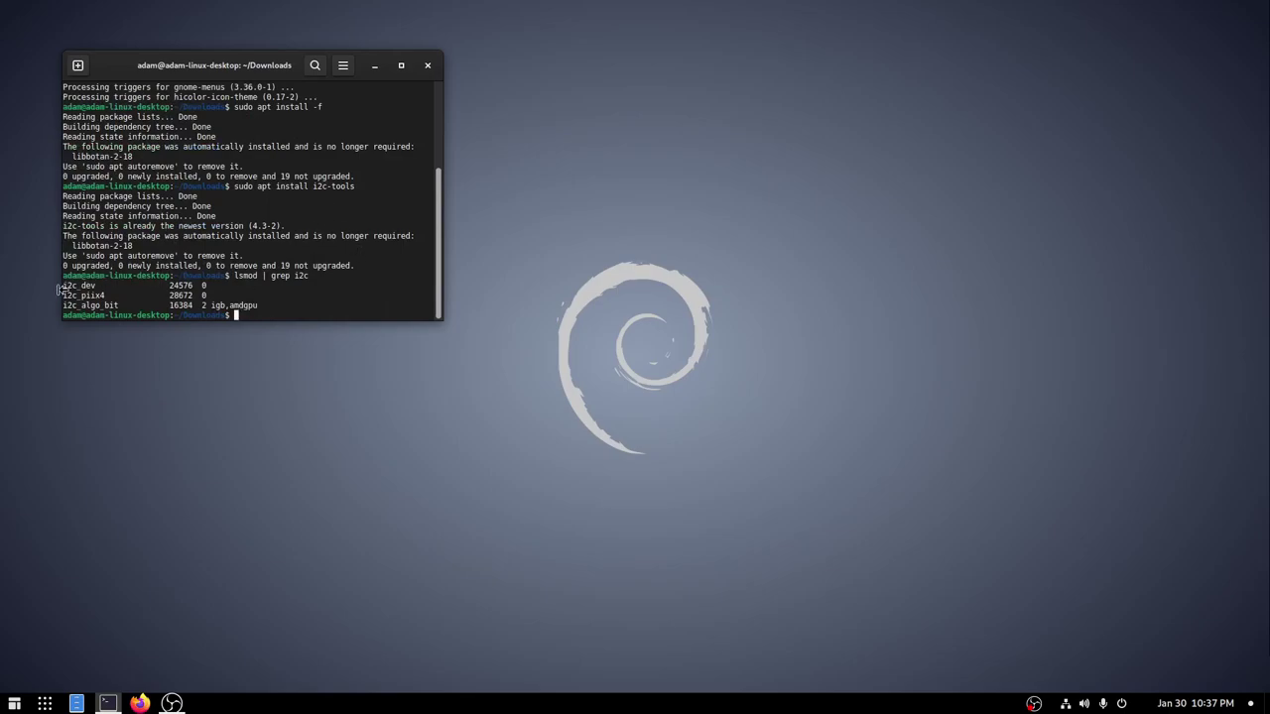
drag(105, 295, 63, 286)
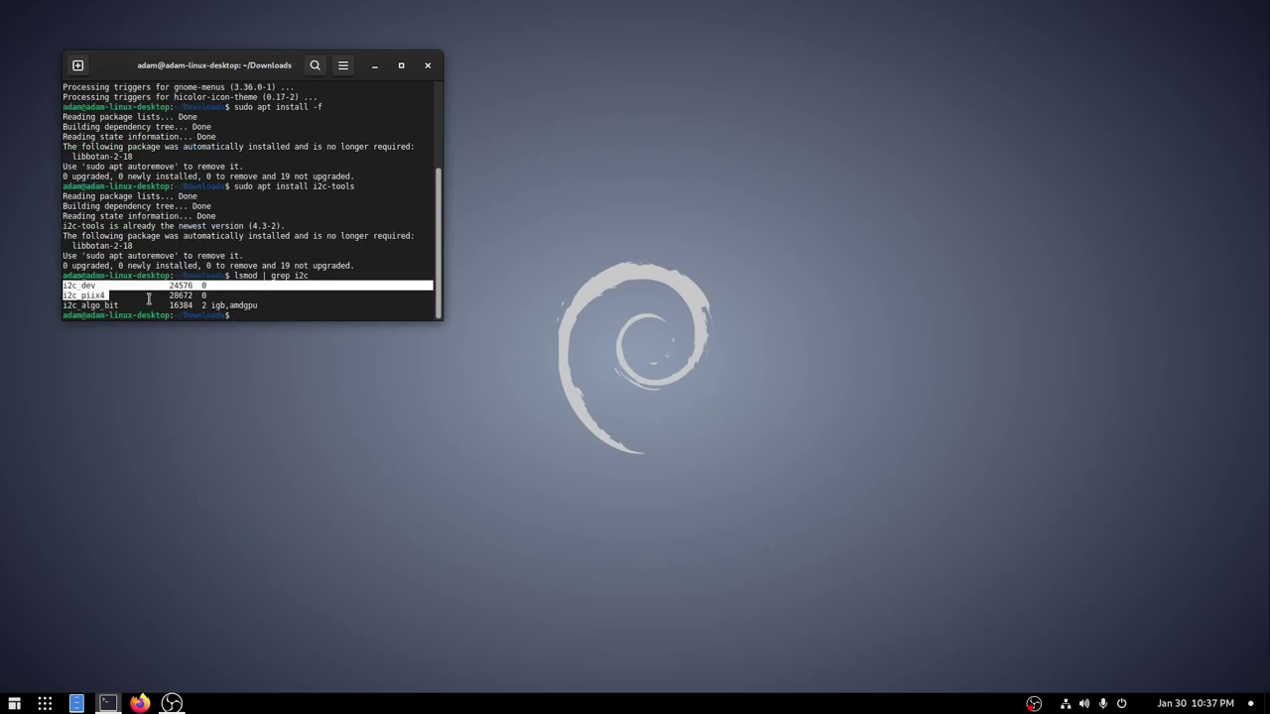
drag(253, 297, 66, 285)
click(67, 286)
double_click(109, 295)
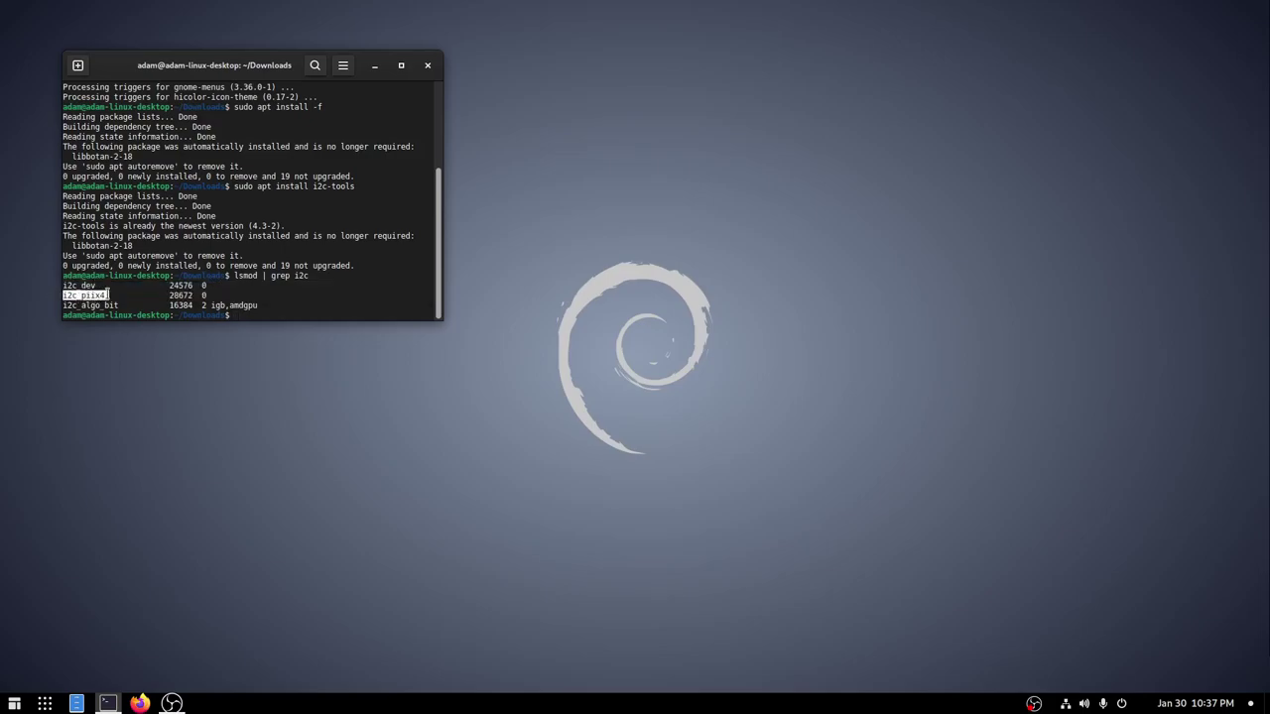
click(109, 295)
drag(106, 295, 81, 295)
click(112, 294)
mouse_move(81, 294)
mouse_down()
mouse_move(109, 296)
mouse_move(62, 294)
mouse_up()
Load the i2c-dev, i2c-piix4 and i2c-i801 kernel modules with sudo modprobe
text(sudo modprobe i2c-dev)
key(Return)
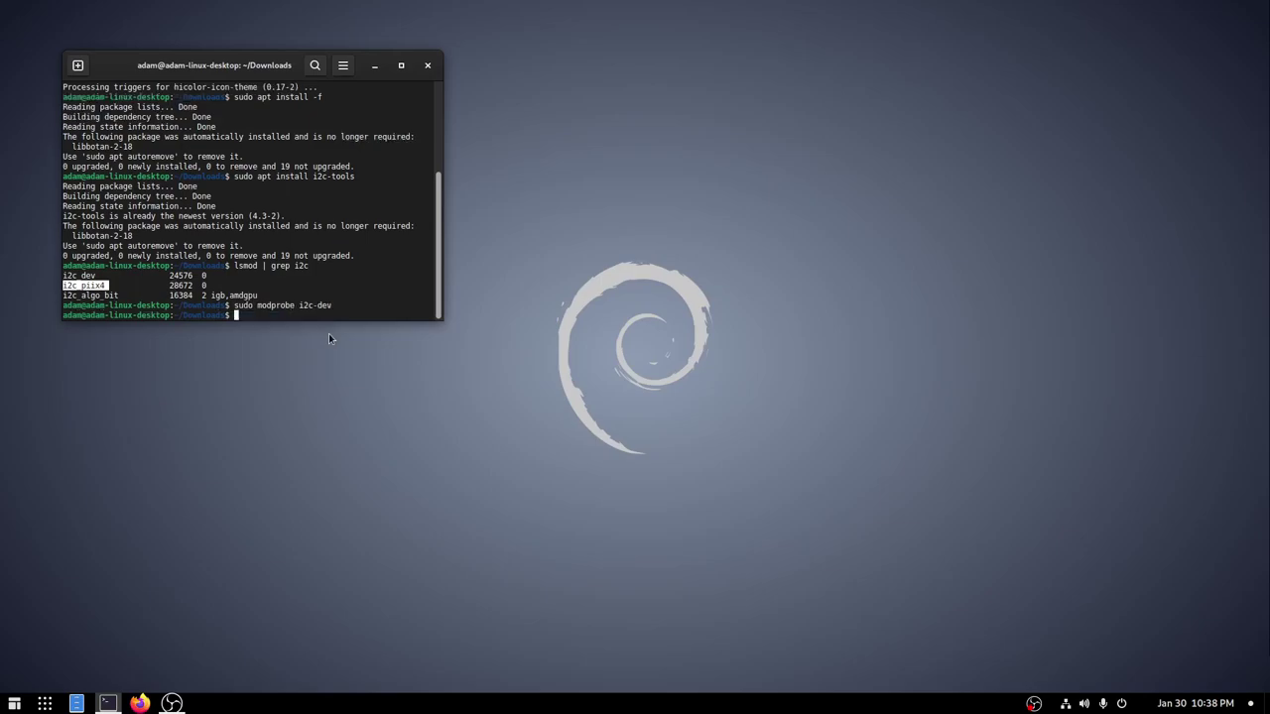
key(Up)
text(piix4)
key(Return)
key(Up)
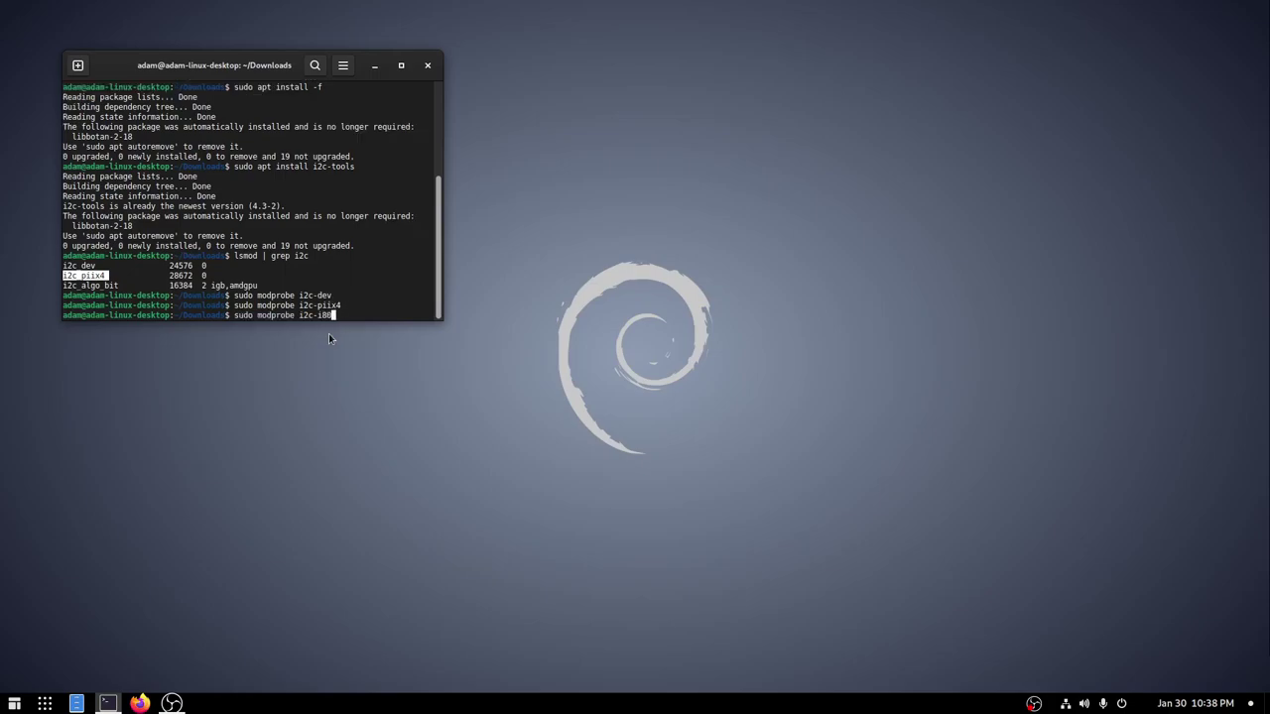
text(i801)
key(Return)
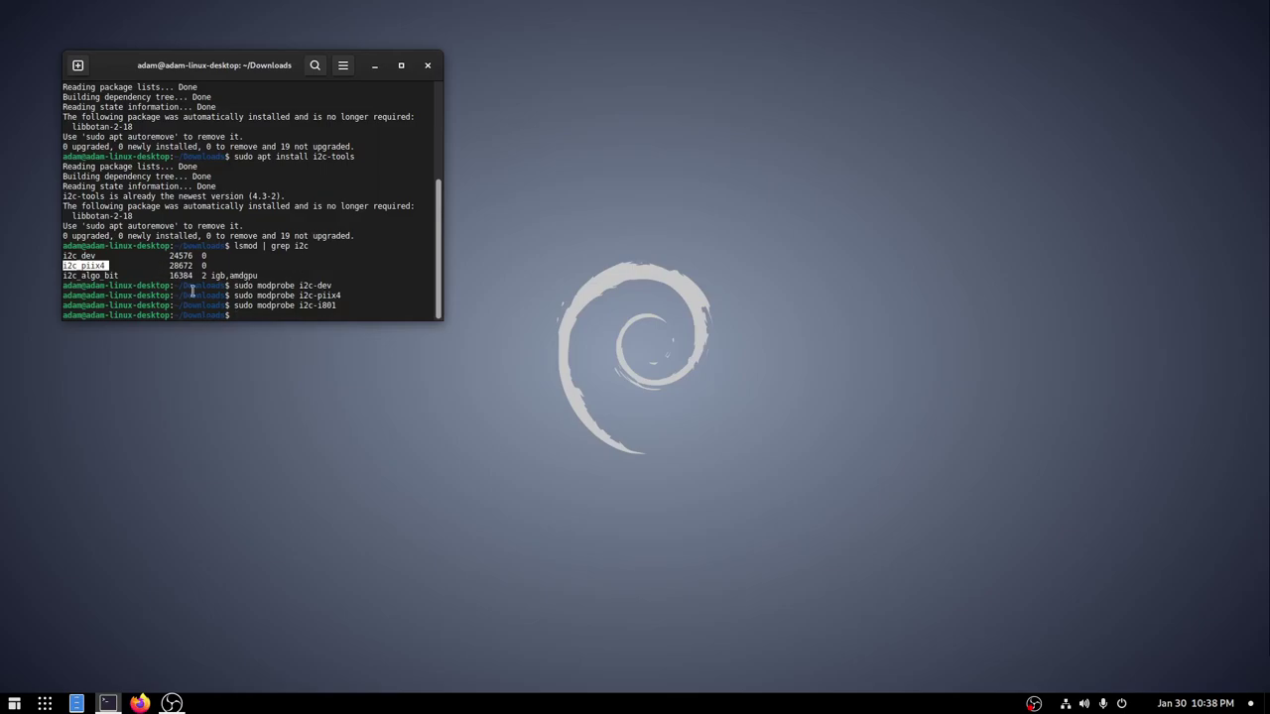
Review the i2c-tools installation command and the lsmod module check in the terminal history
click(346, 155)
drag(353, 157, 234, 157)
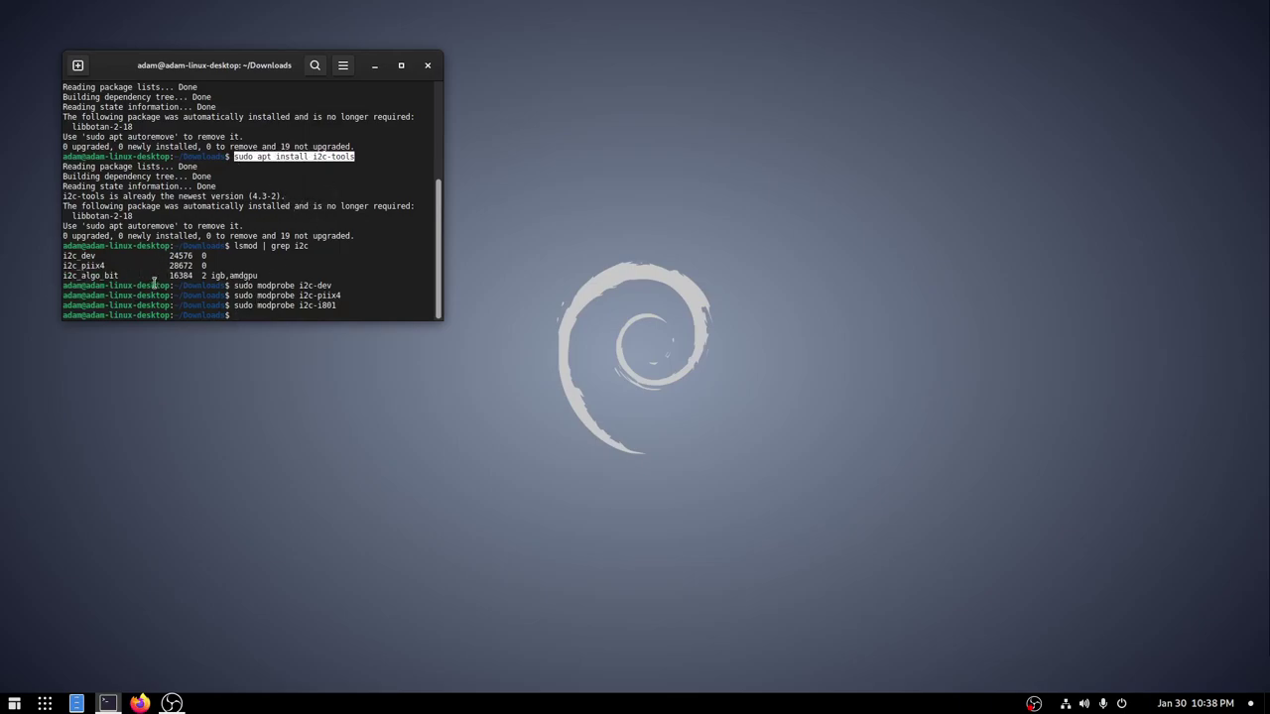
click(185, 289)
drag(368, 157, 235, 157)
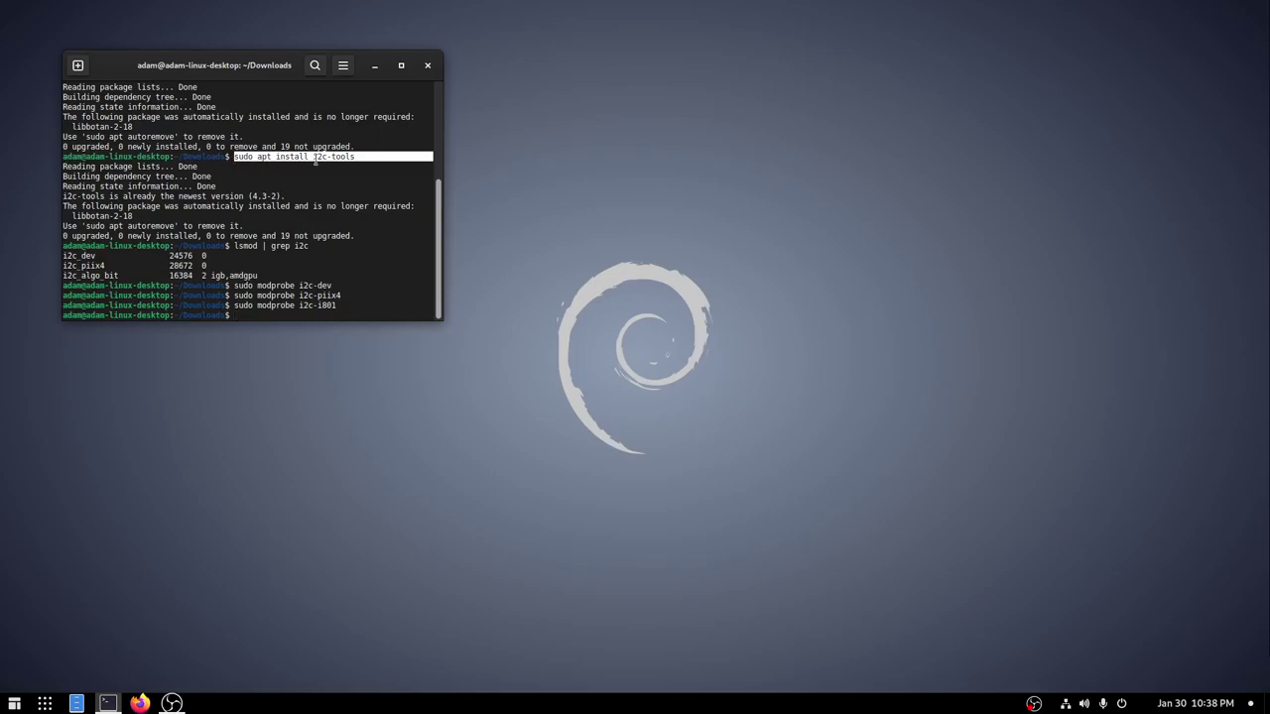
click(298, 252)
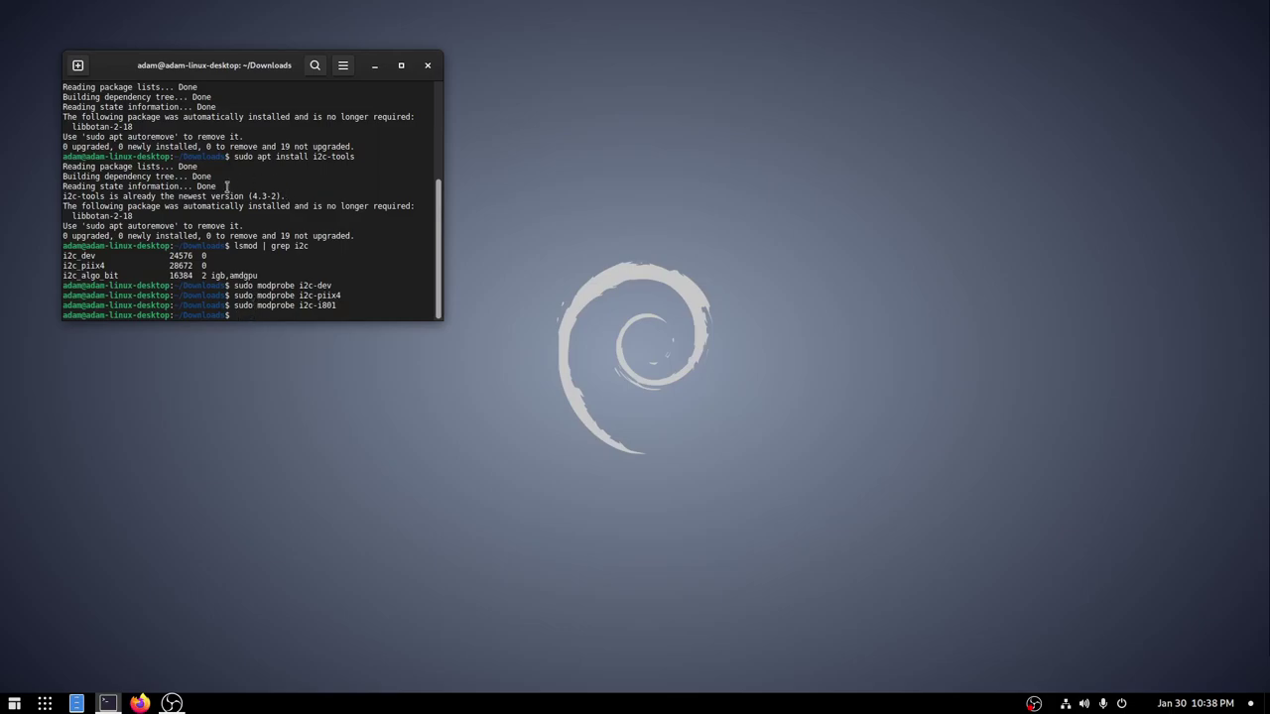
drag(368, 155, 254, 155)
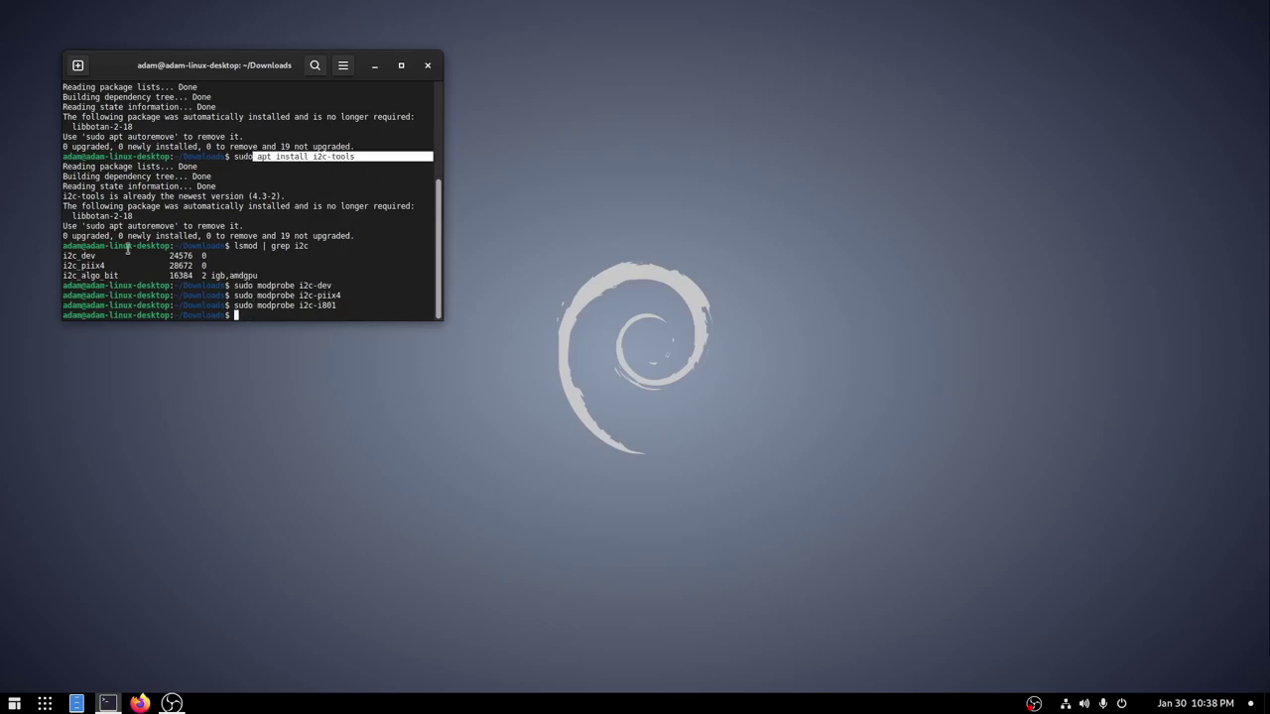
click(221, 266)
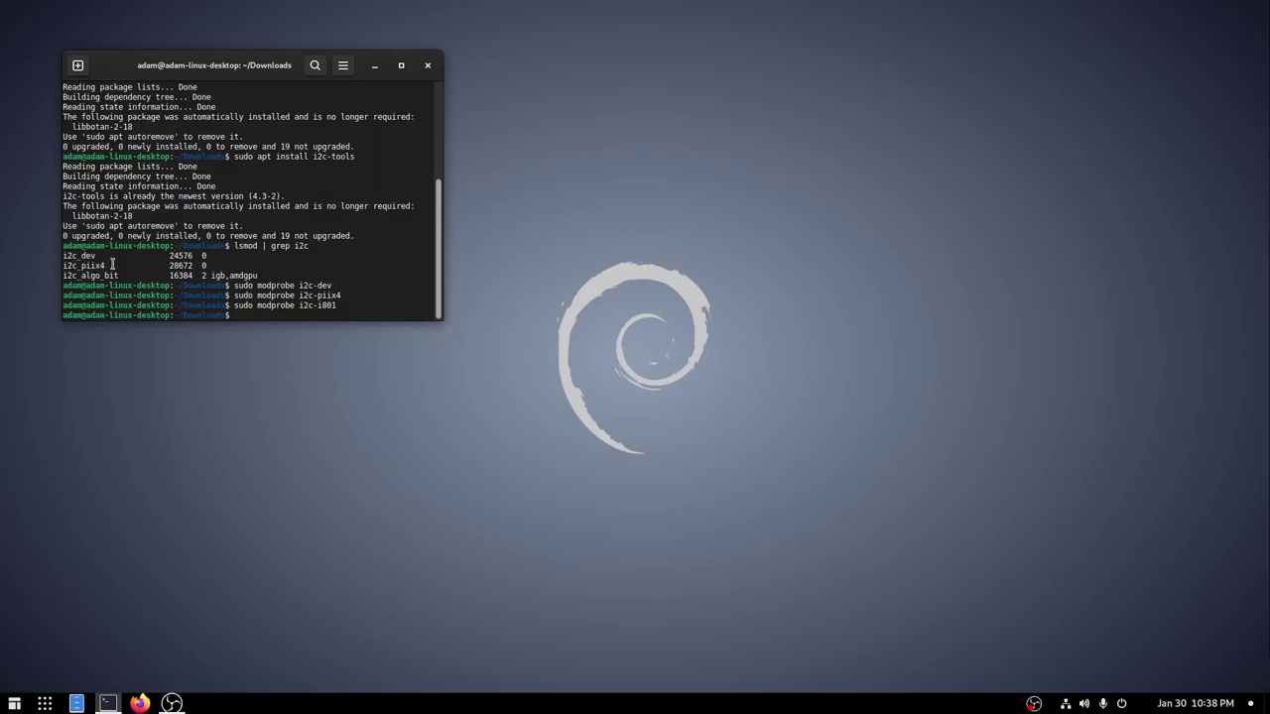
triple_click(239, 248)
click(320, 267)
Close the terminal, search the installed applications for openrgb and launch OpenRGB
click(428, 65)
click(14, 704)
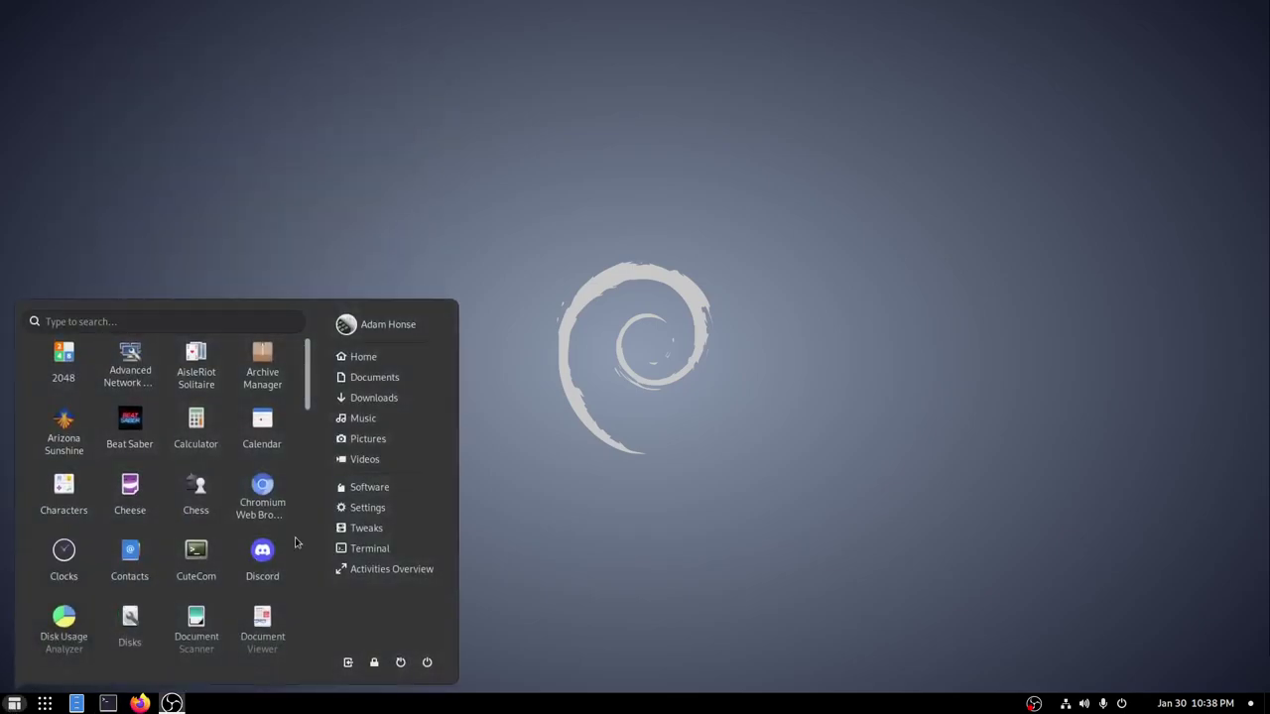
text(openrgb)
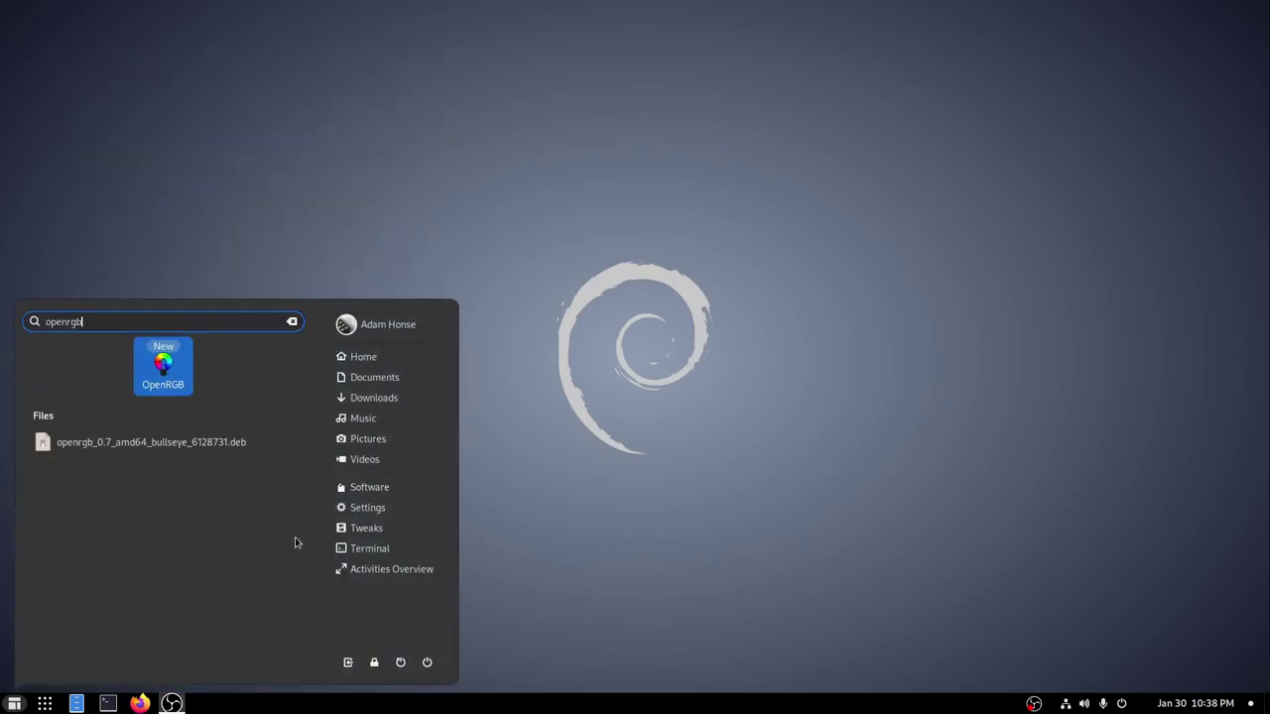
click(147, 374)
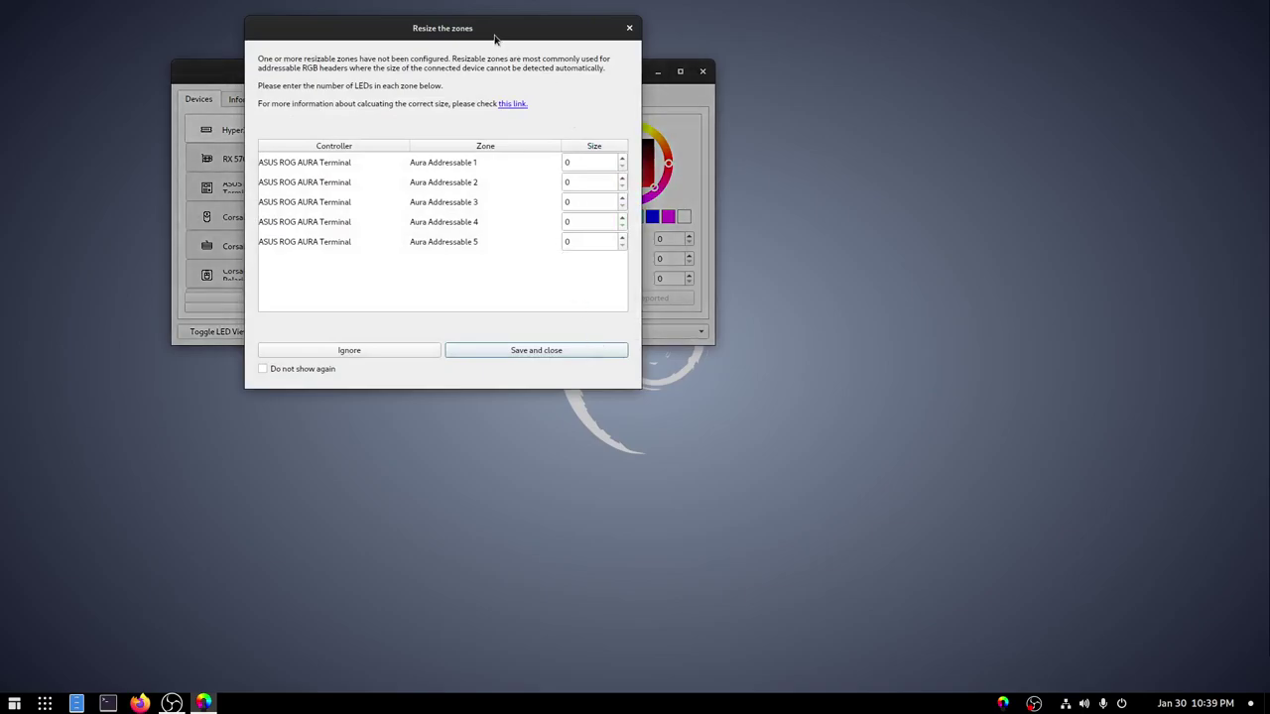
Move the Resize the zones dialog toward the screen's centre and set the Aura Addressable 5 size to 1
drag(488, 29, 628, 140)
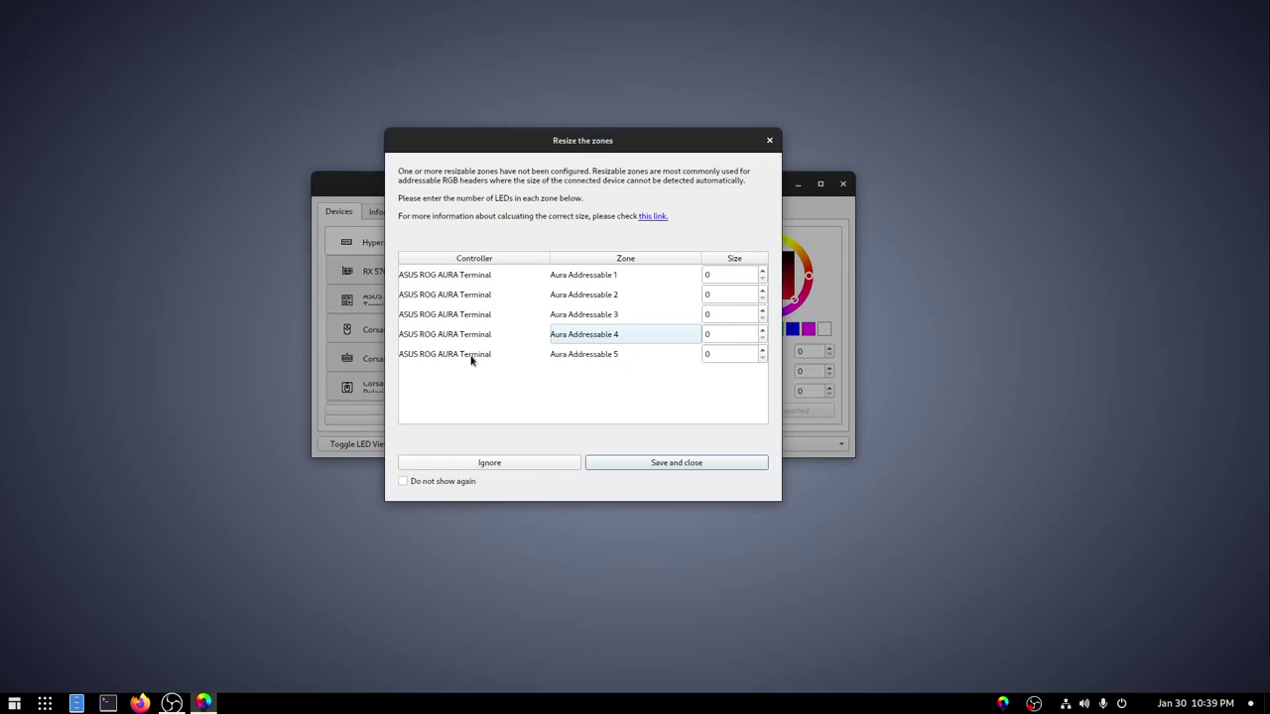
click(573, 359)
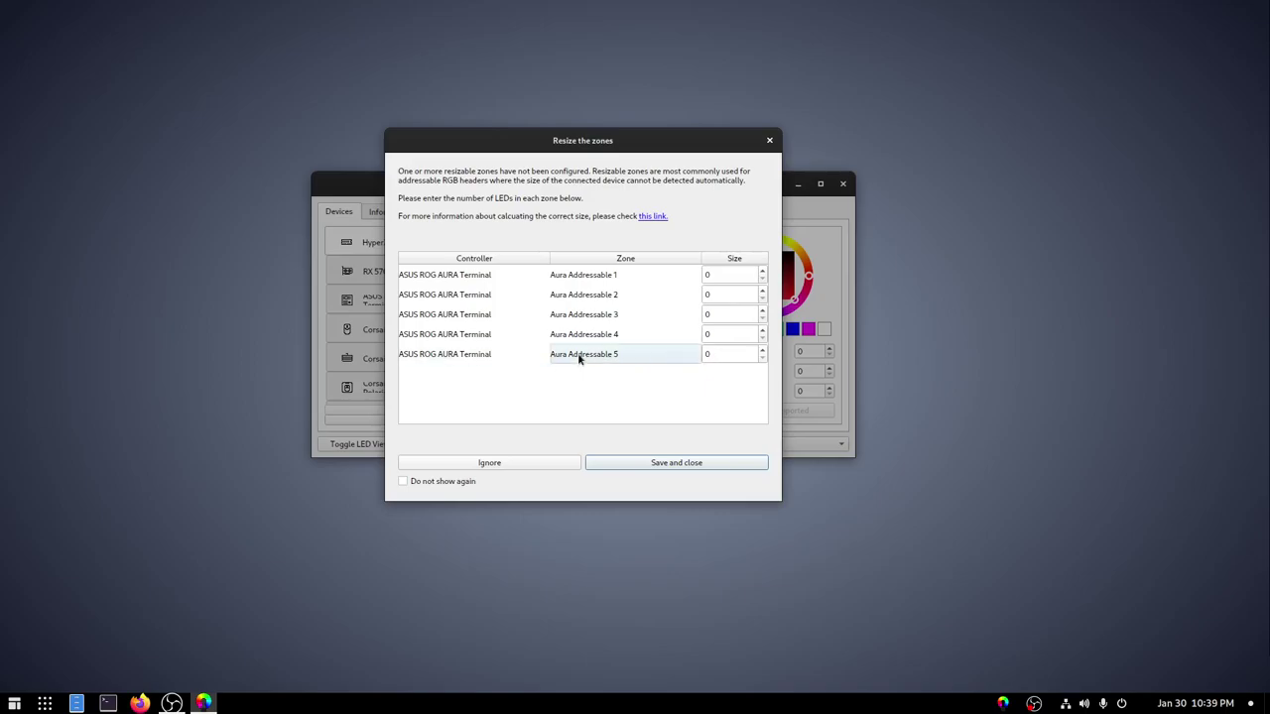
key(Tab)
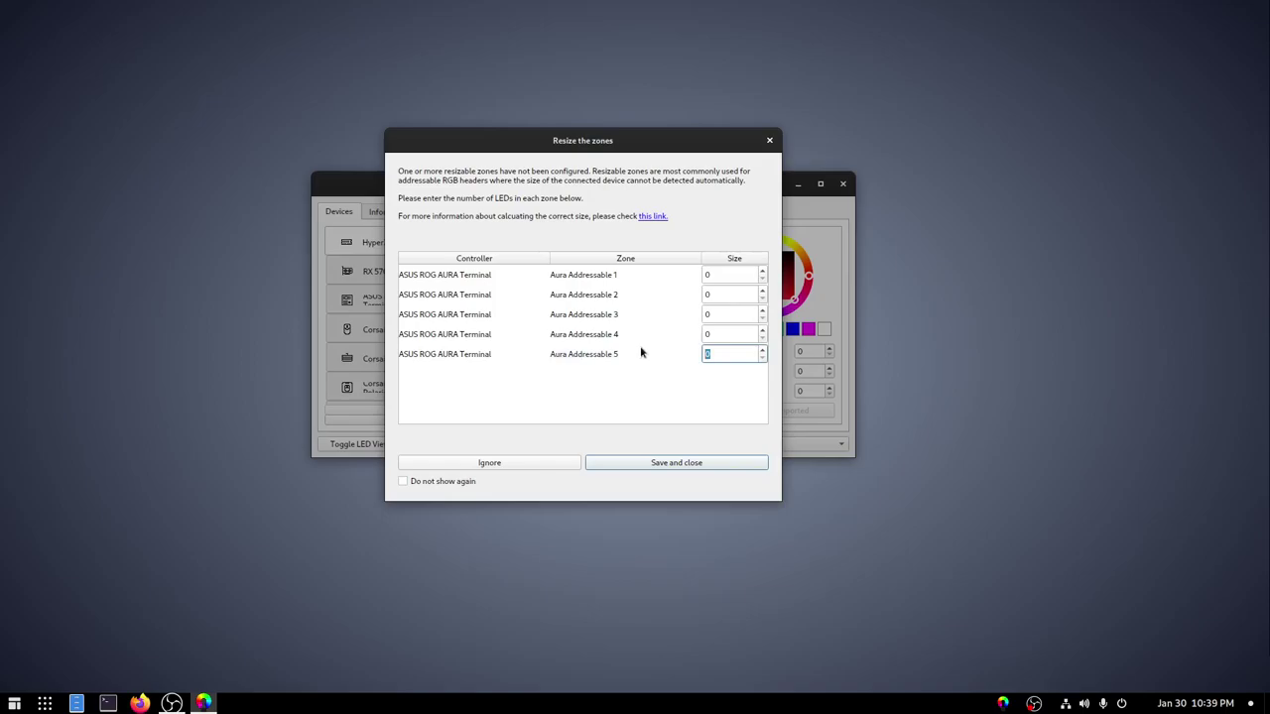
text(1)
Set the size of the Aura Addressable 1 zone to 40 LEDs
click(608, 281)
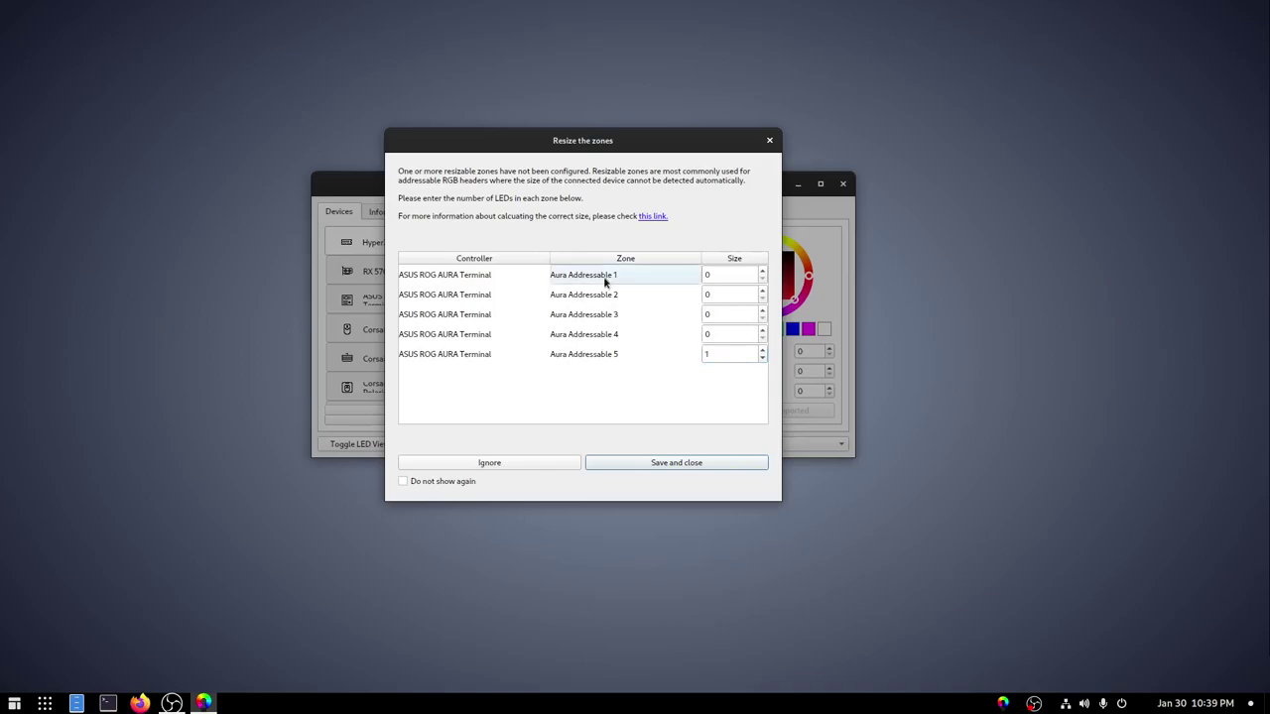
click(715, 274)
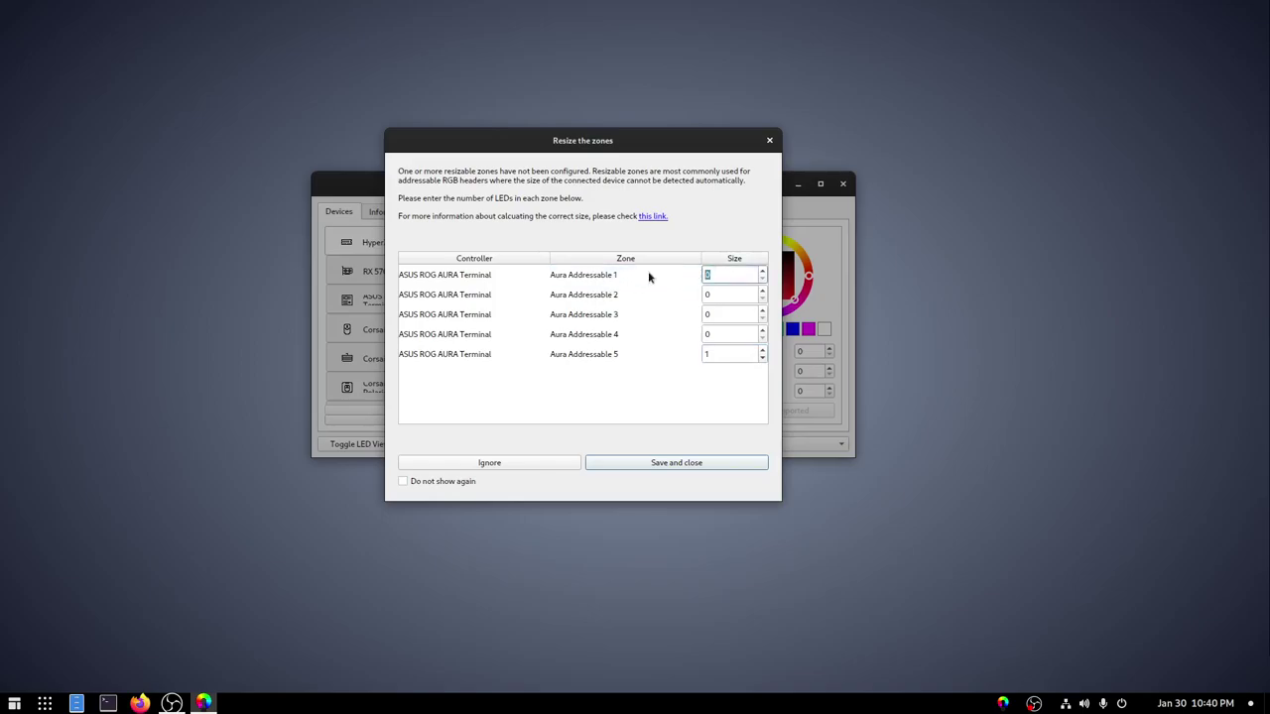
text(40)
click(607, 290)
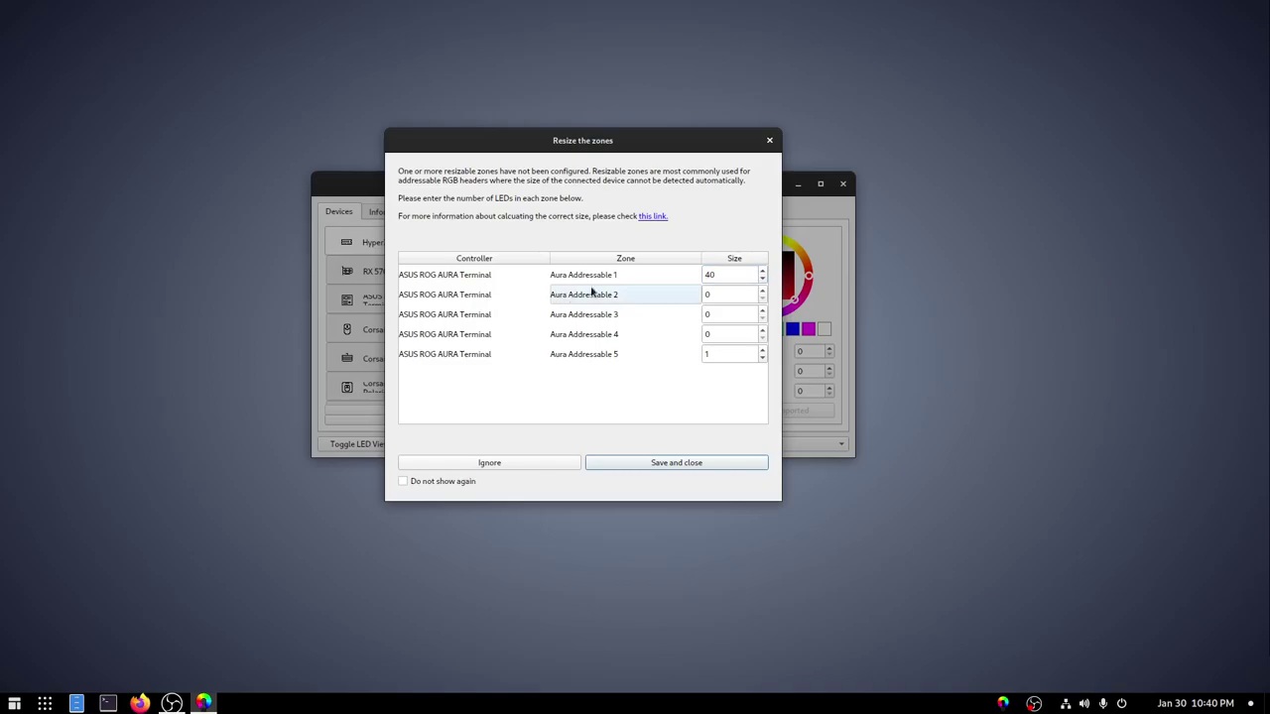
Set the Aura Addressable 2 zone to 40 LEDs, enable Do not show again, and save and close the dialog
key(Tab)
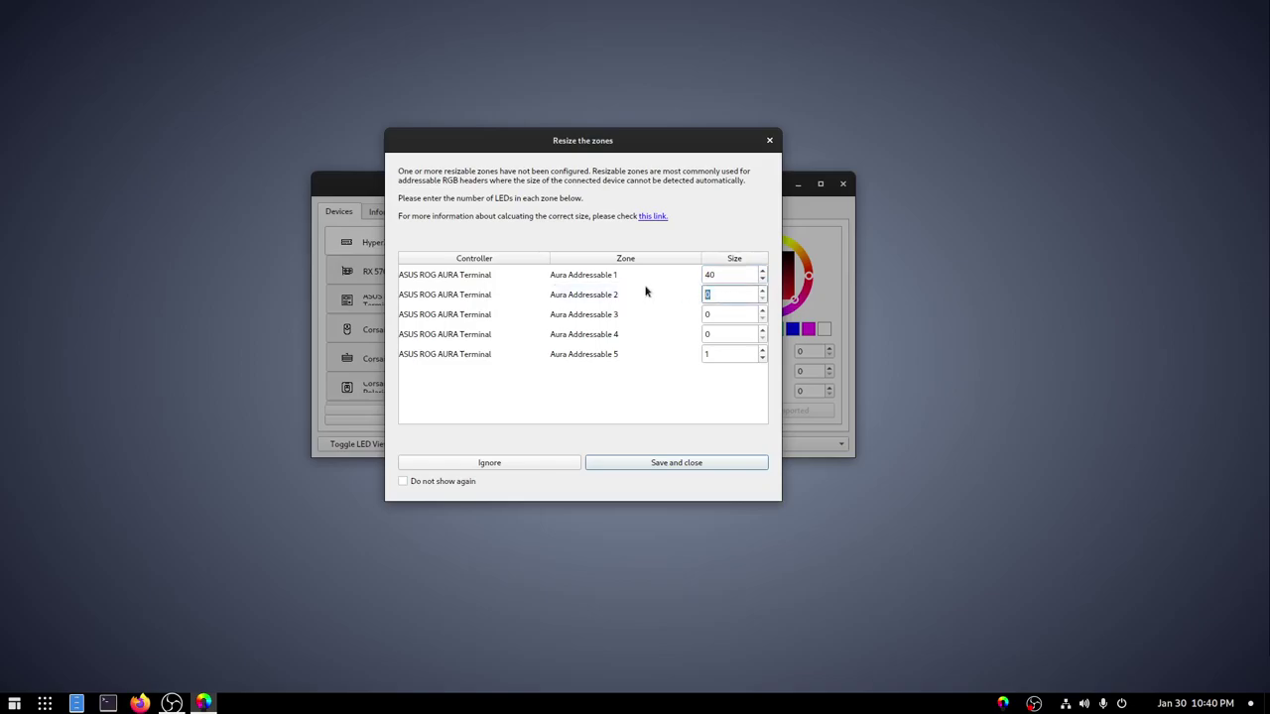
text(40)
click(616, 315)
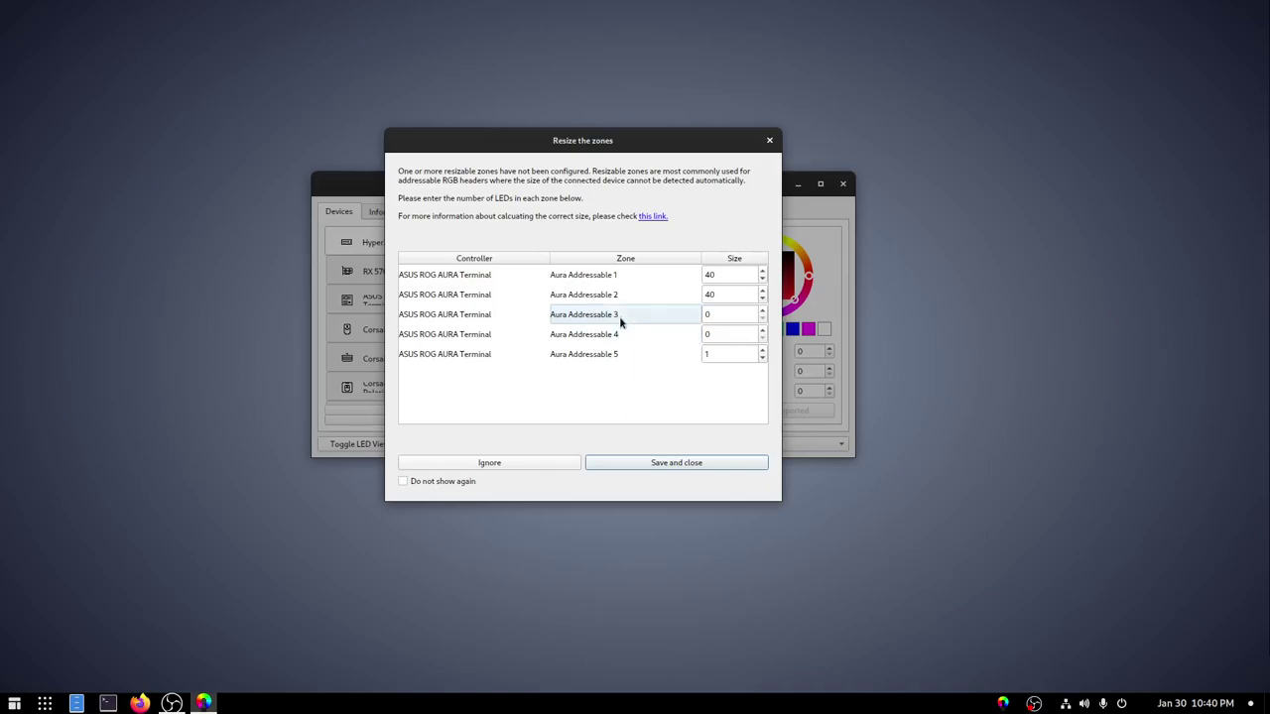
click(618, 328)
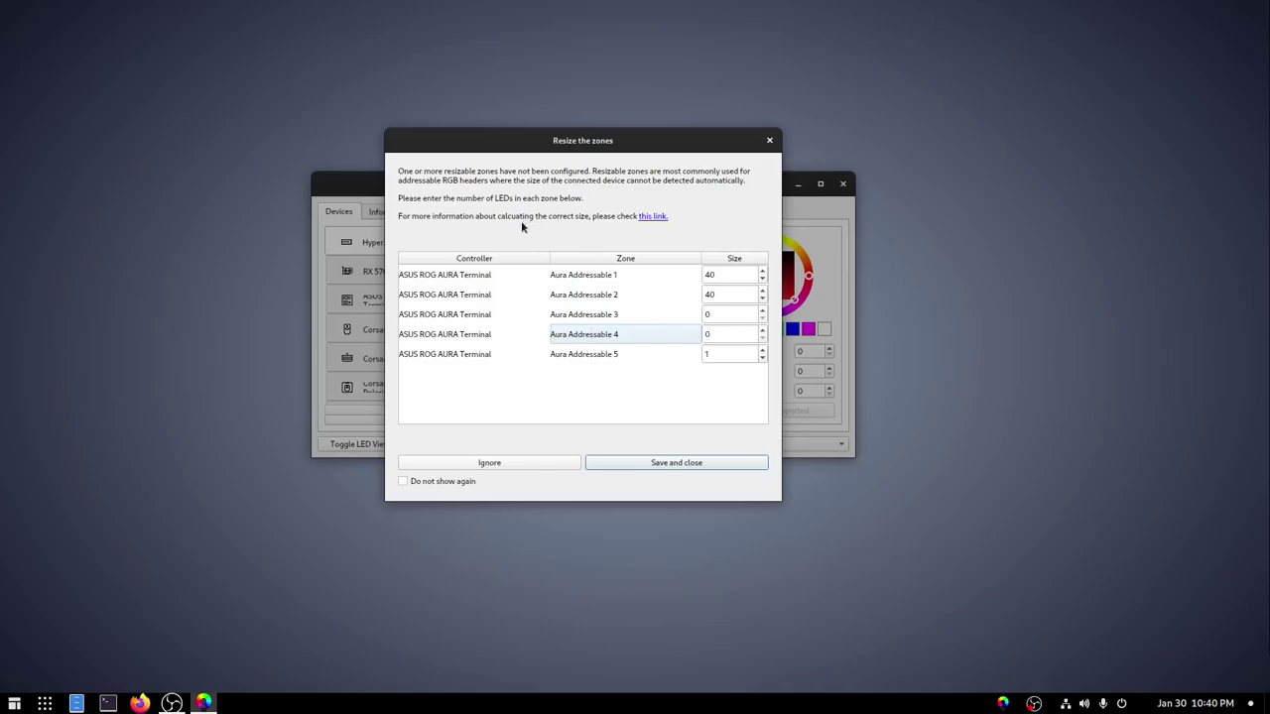
click(616, 332)
click(449, 484)
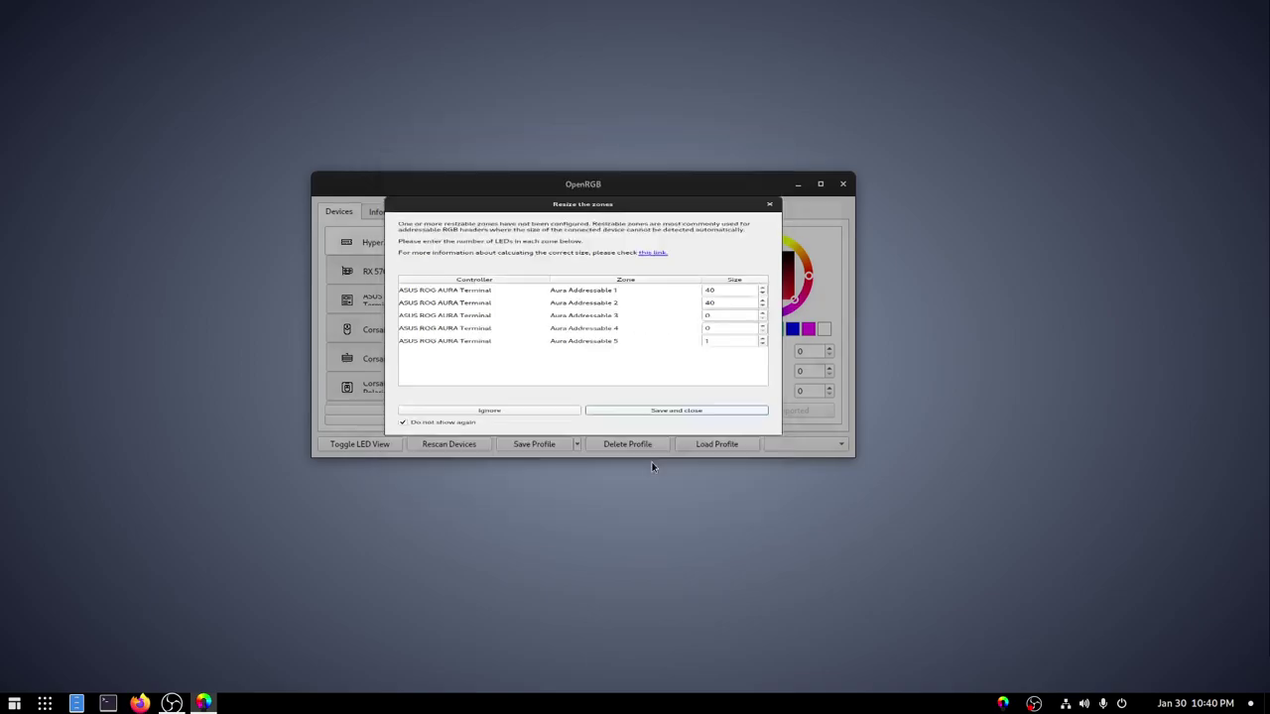
Turn on the LED view and examine the LED layouts of the ASUS ROG AURA Terminal, HyperX Fury RGB and RX 570/580/590 Nitro+
click(399, 315)
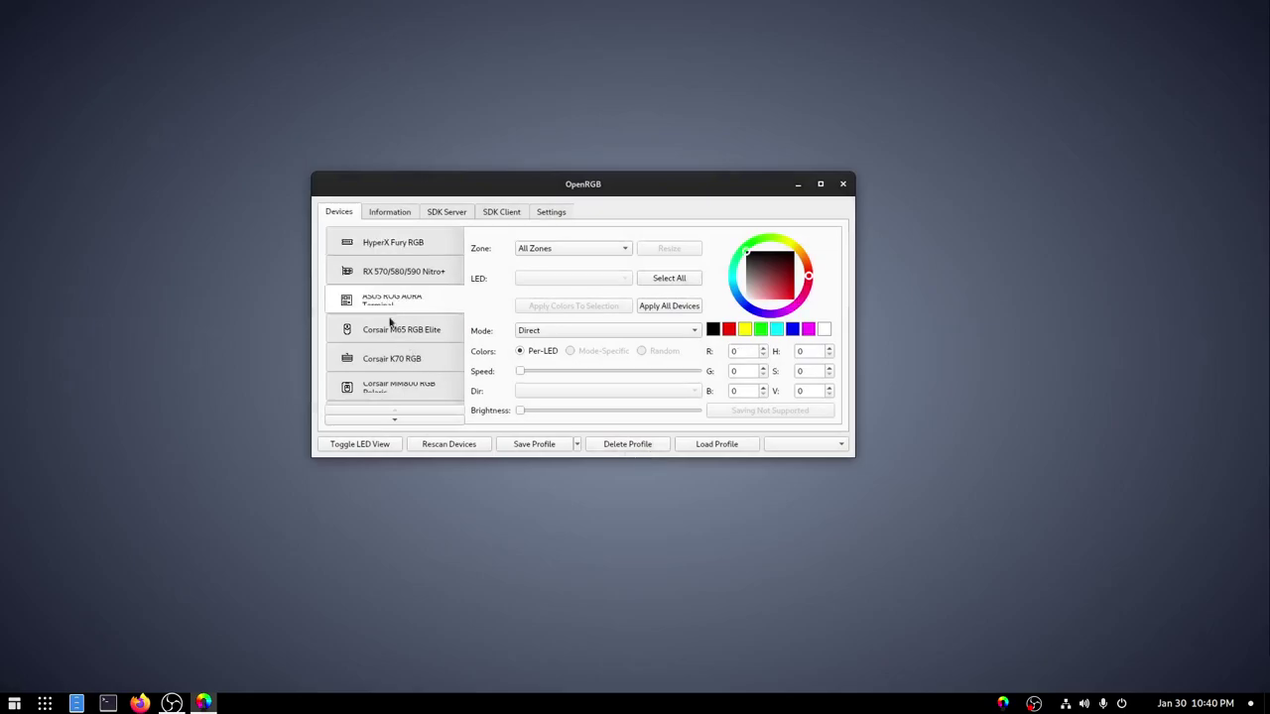
click(350, 445)
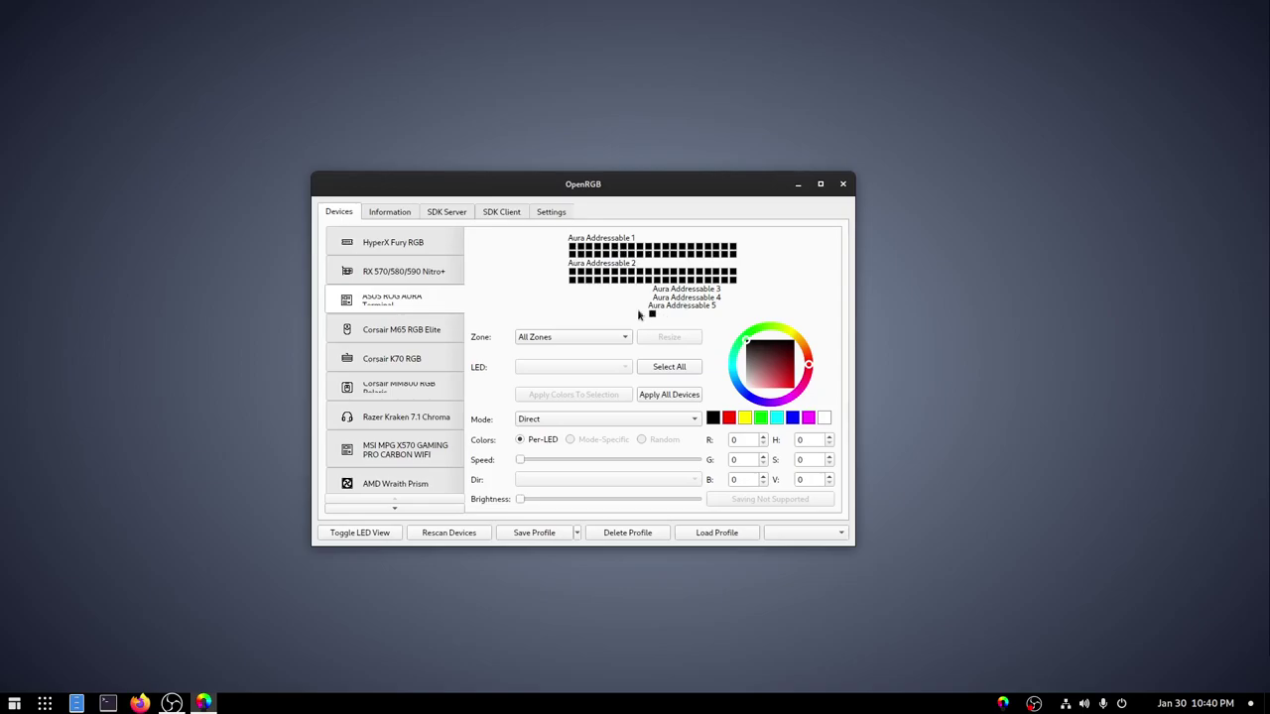
click(398, 243)
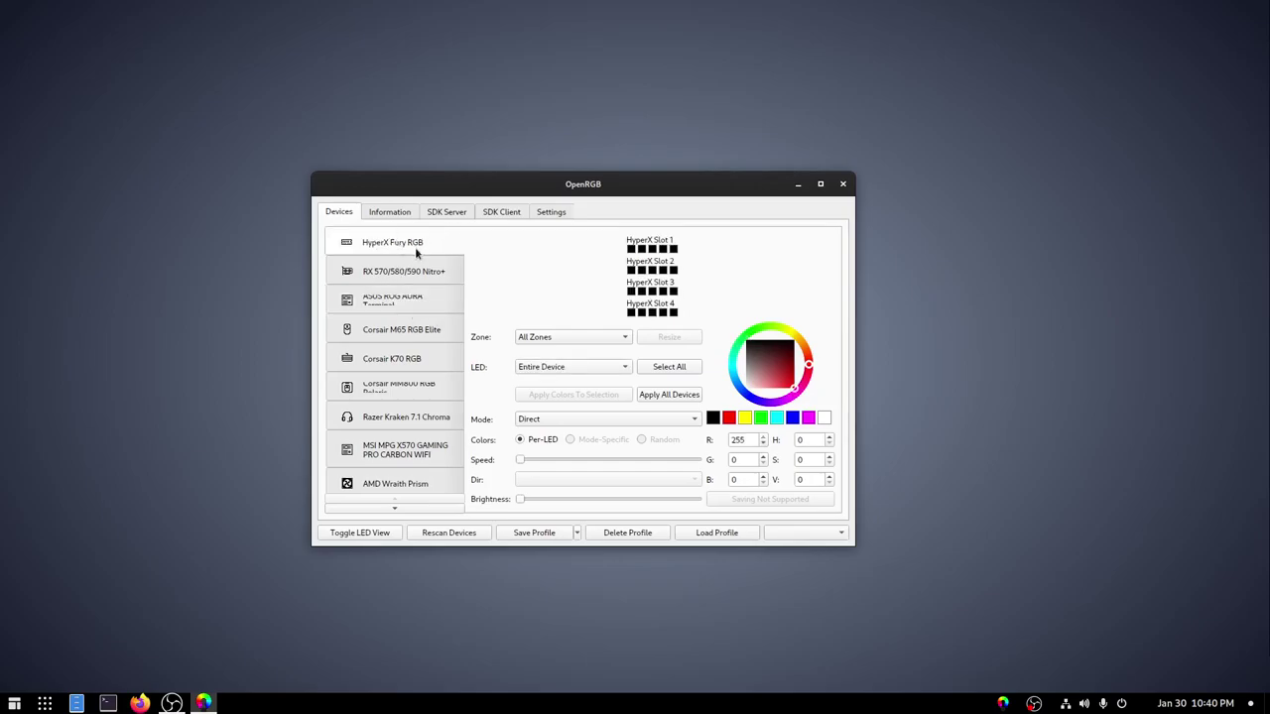
click(412, 284)
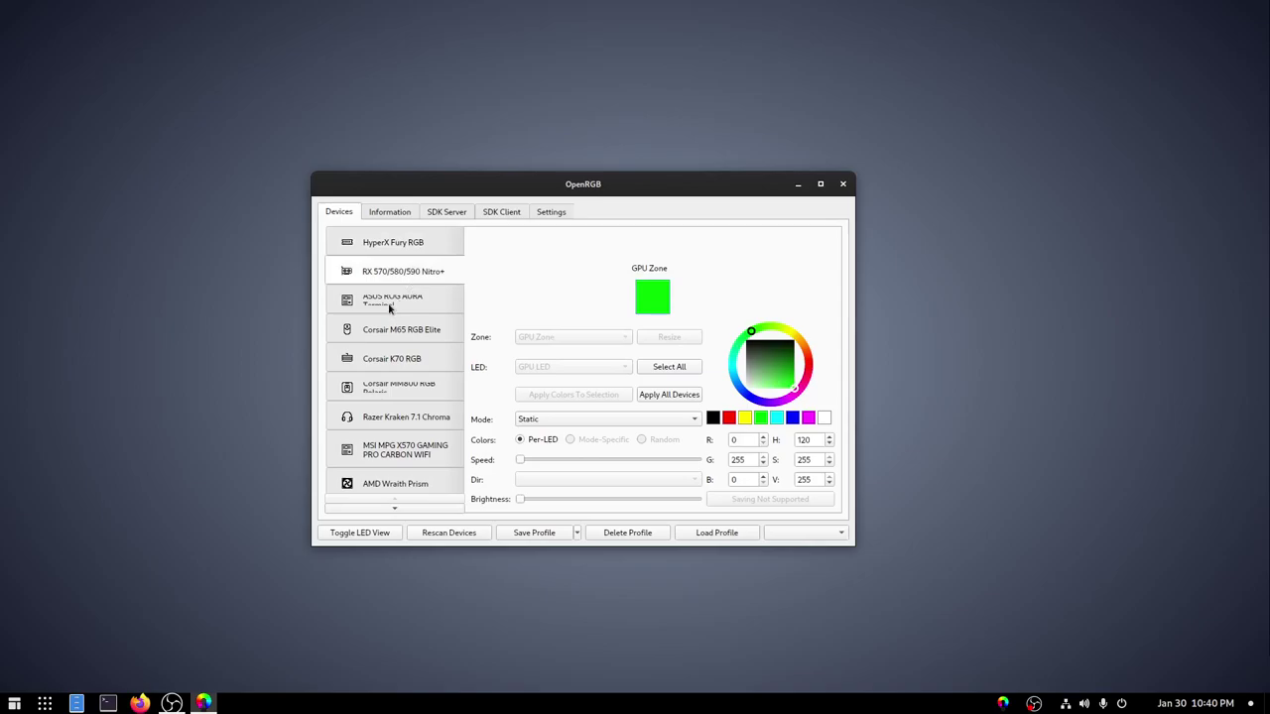
click(389, 308)
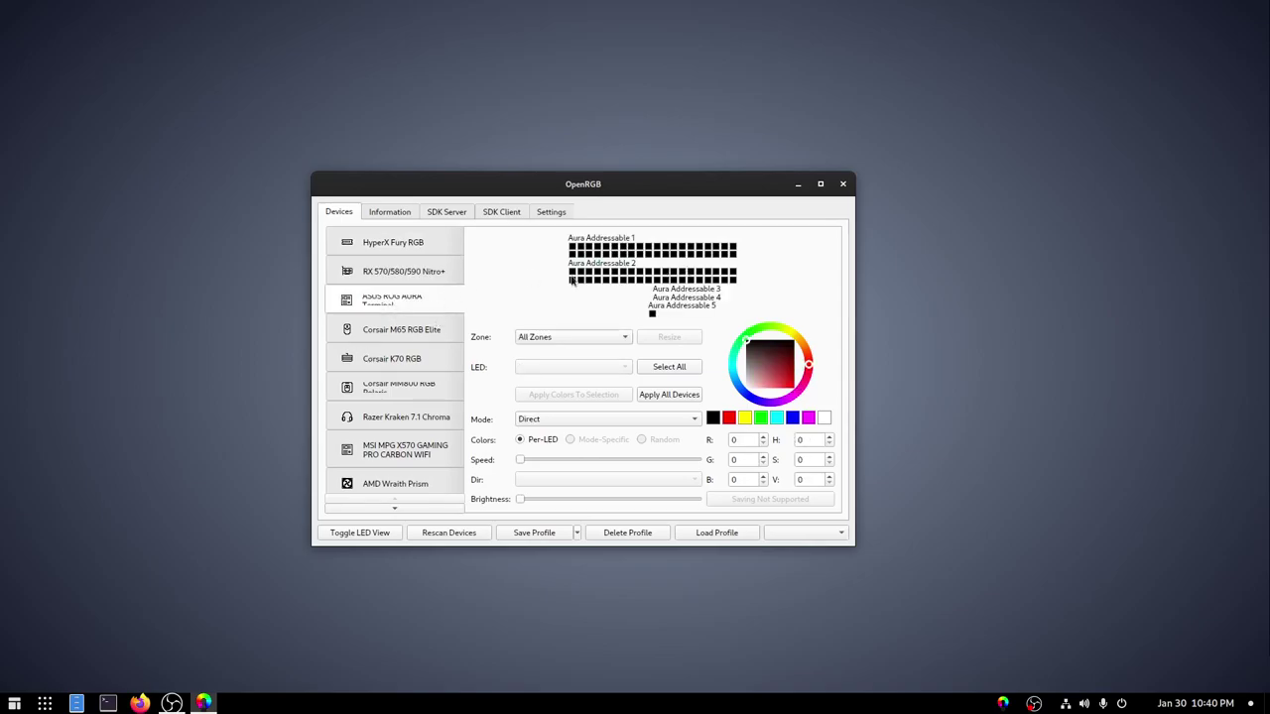
Examine the LED layouts of the remaining Corsair, Razer, MSI, AMD and NZXT devices and return to HyperX Fury RGB
click(363, 342)
click(373, 363)
click(411, 397)
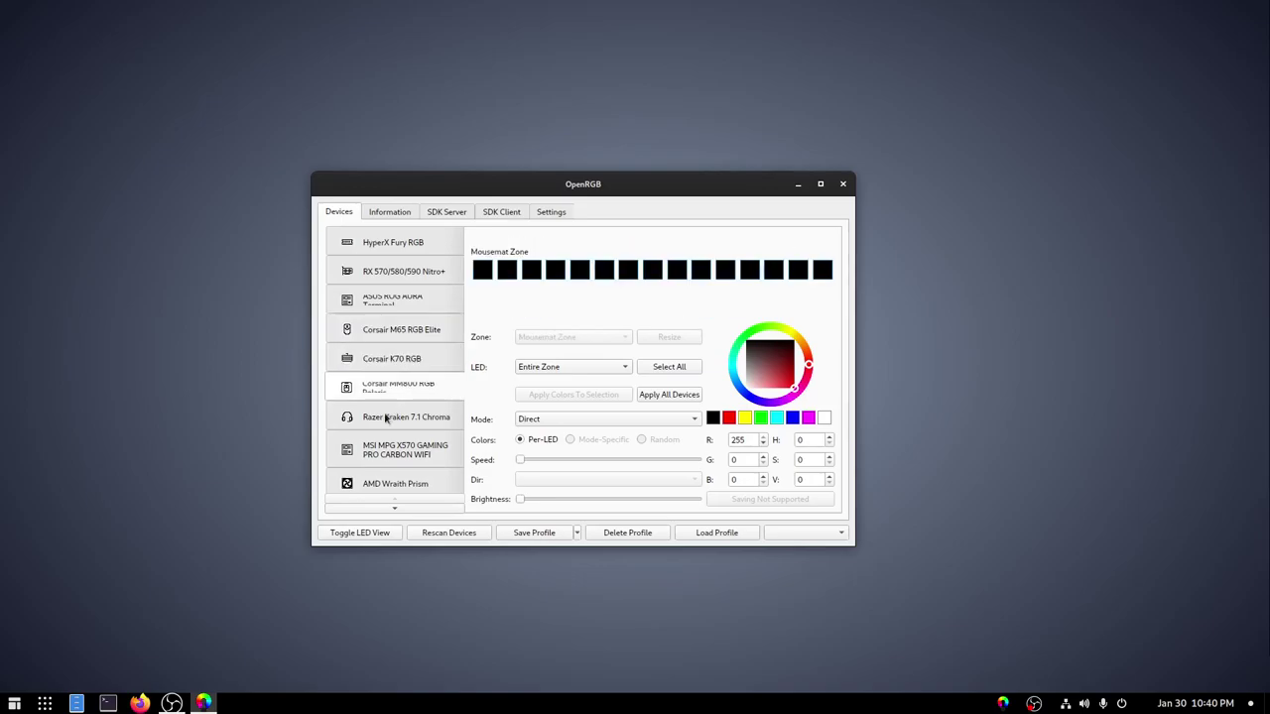
click(385, 420)
key(Down)
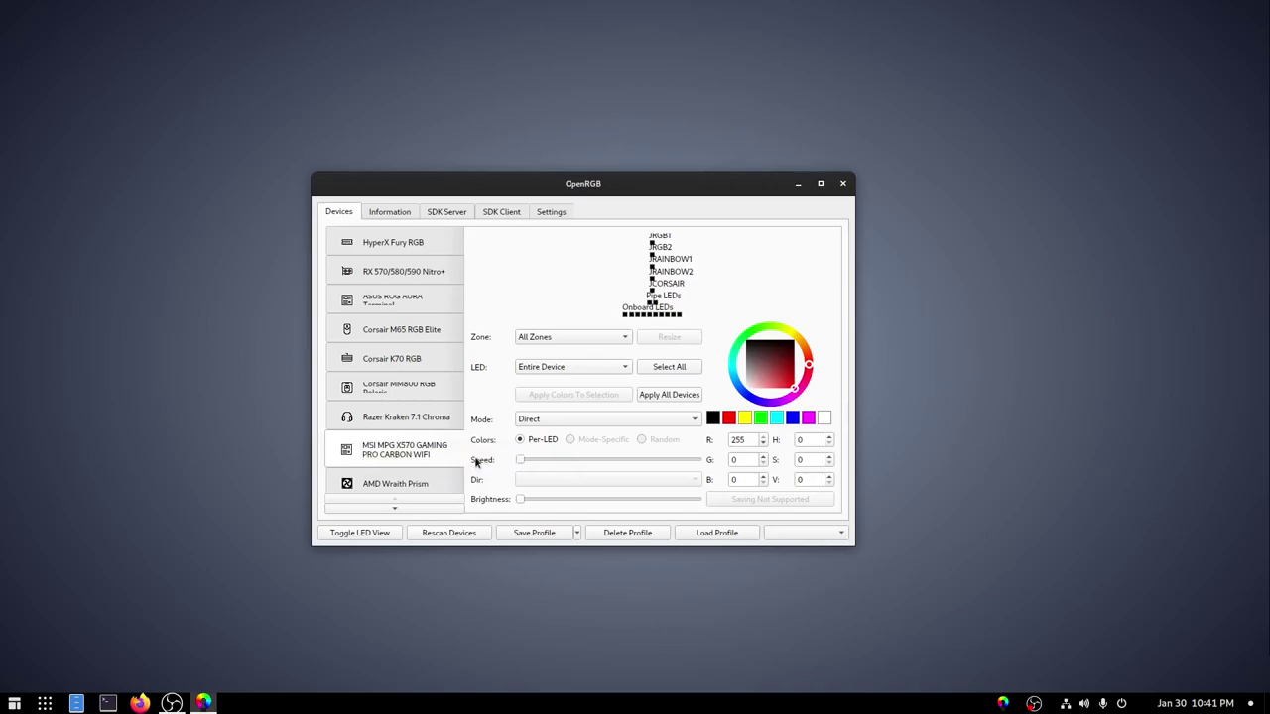
scroll(394, 444, down, 1)
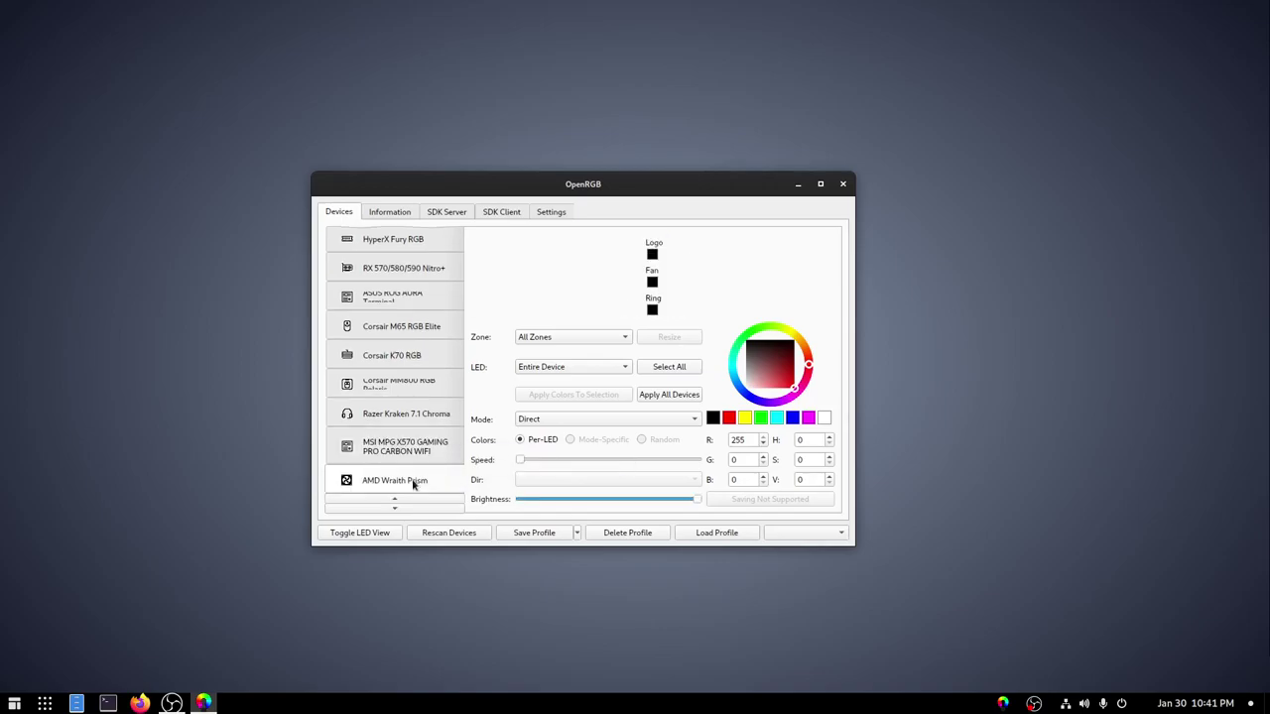
scroll(413, 484, down, 1)
scroll(403, 455, up, 1)
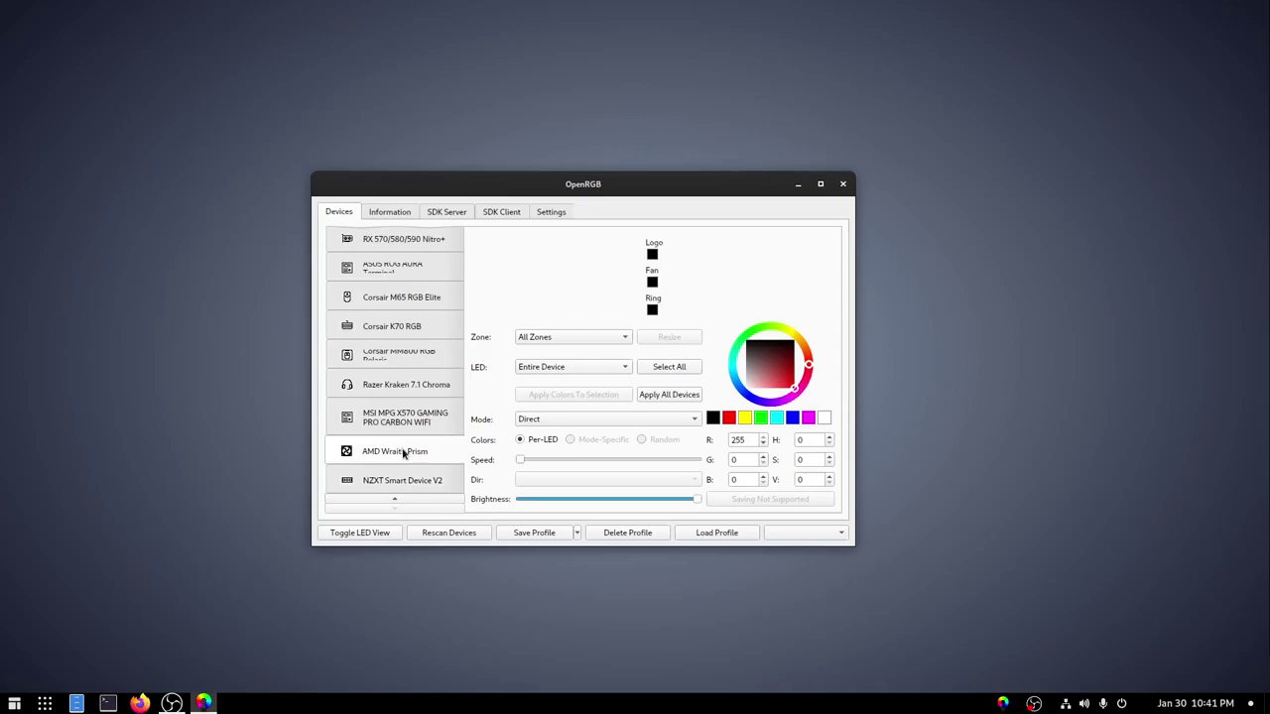
scroll(403, 454, down, 1)
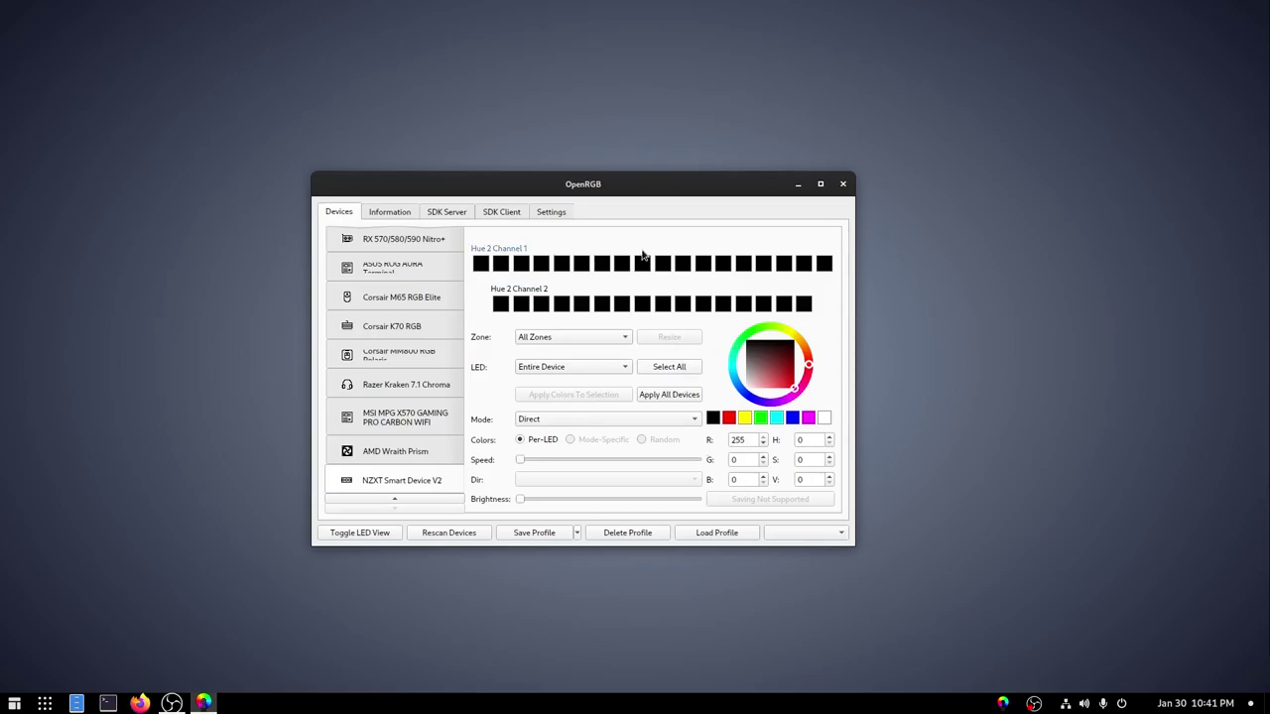
scroll(429, 365, up, 9)
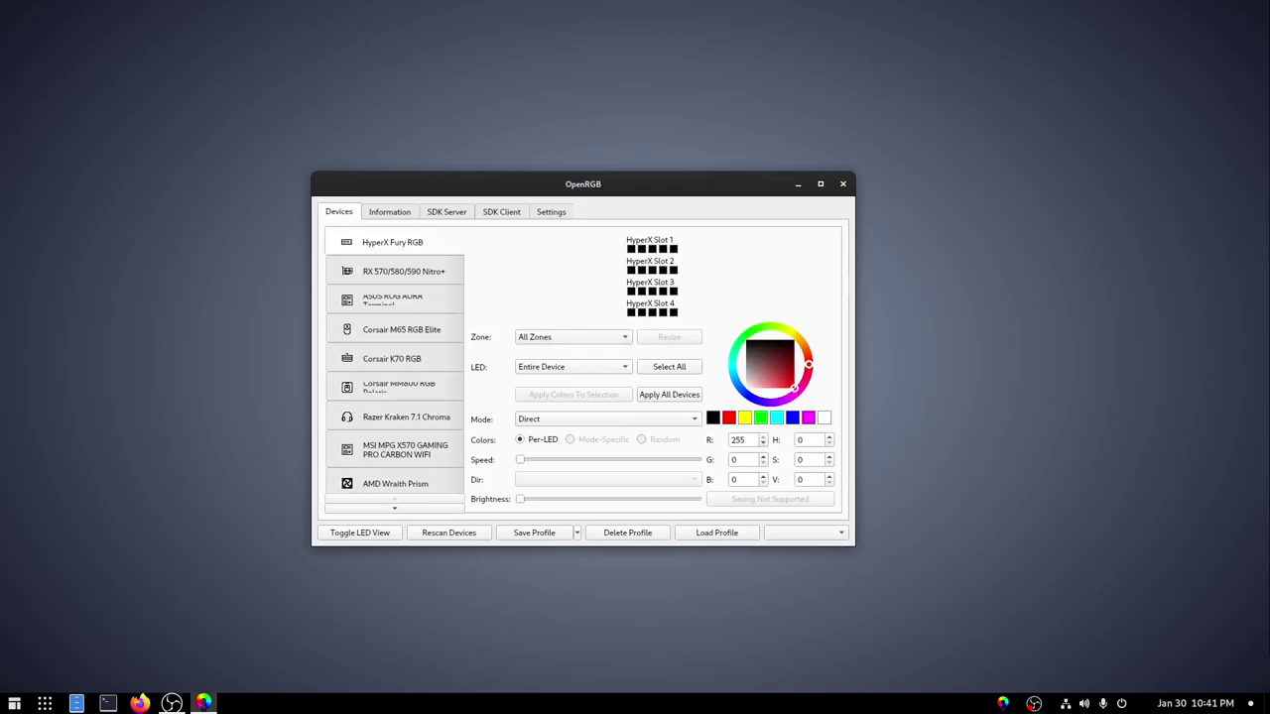
Move the OpenRGB window beside the camera feeds, stretch it down to the taskbar and hide the LED view
key(alt+Tab)
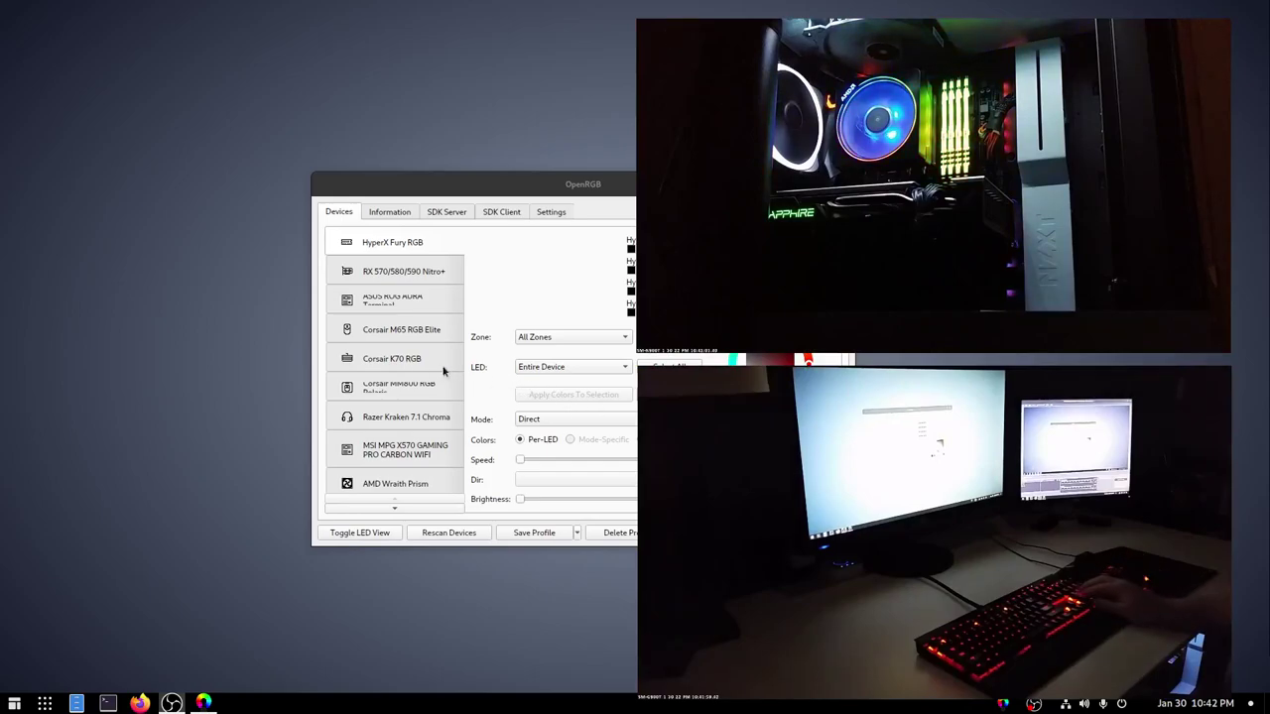
click(501, 269)
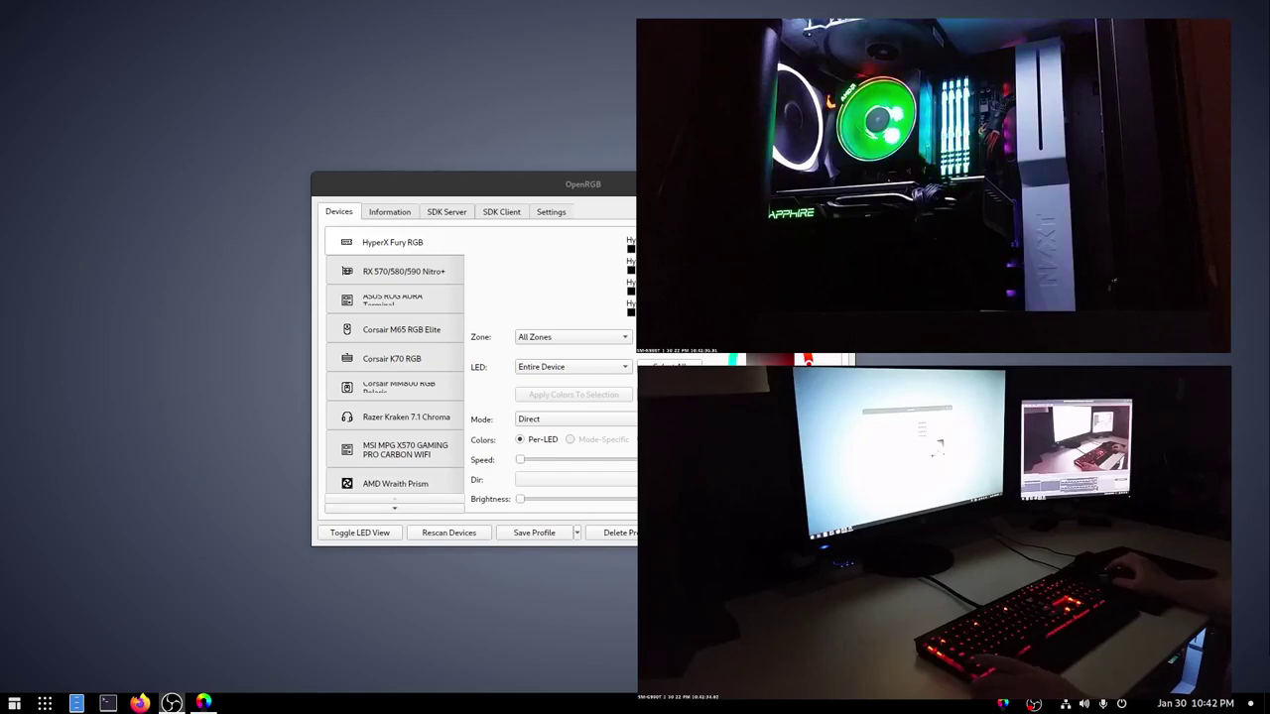
drag(732, 181, 458, 0)
drag(416, 533, 417, 692)
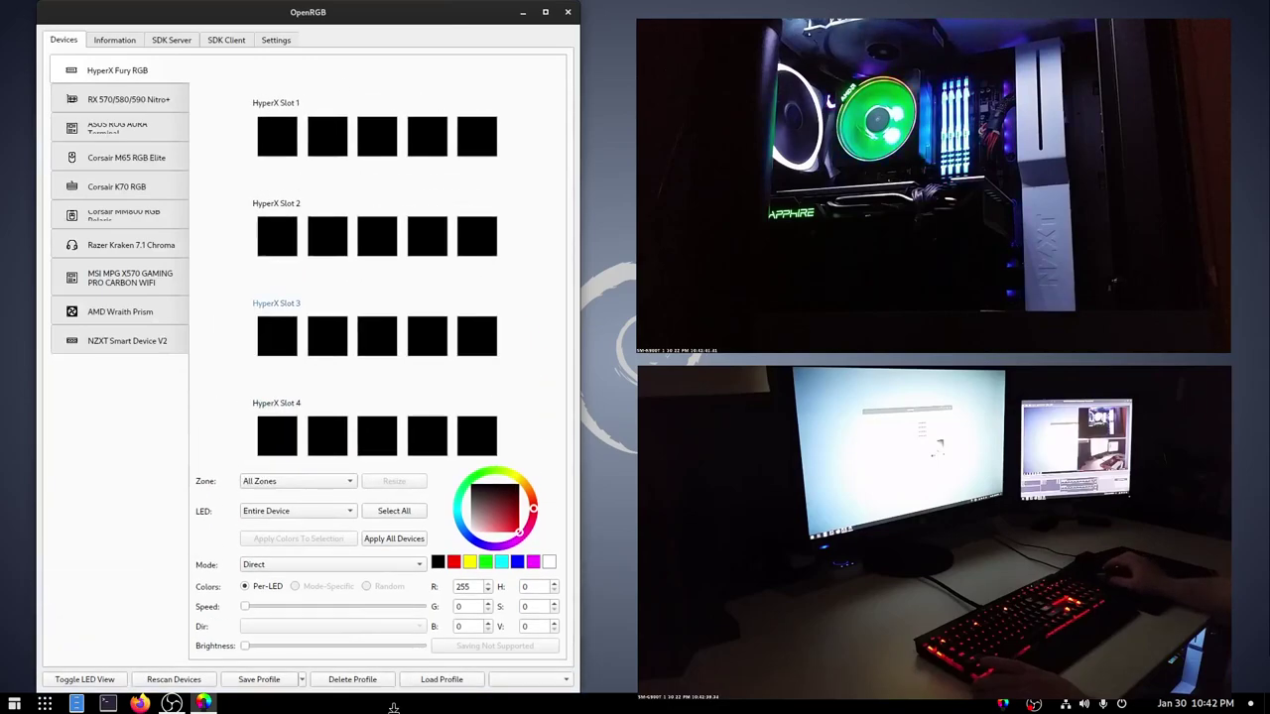
click(79, 680)
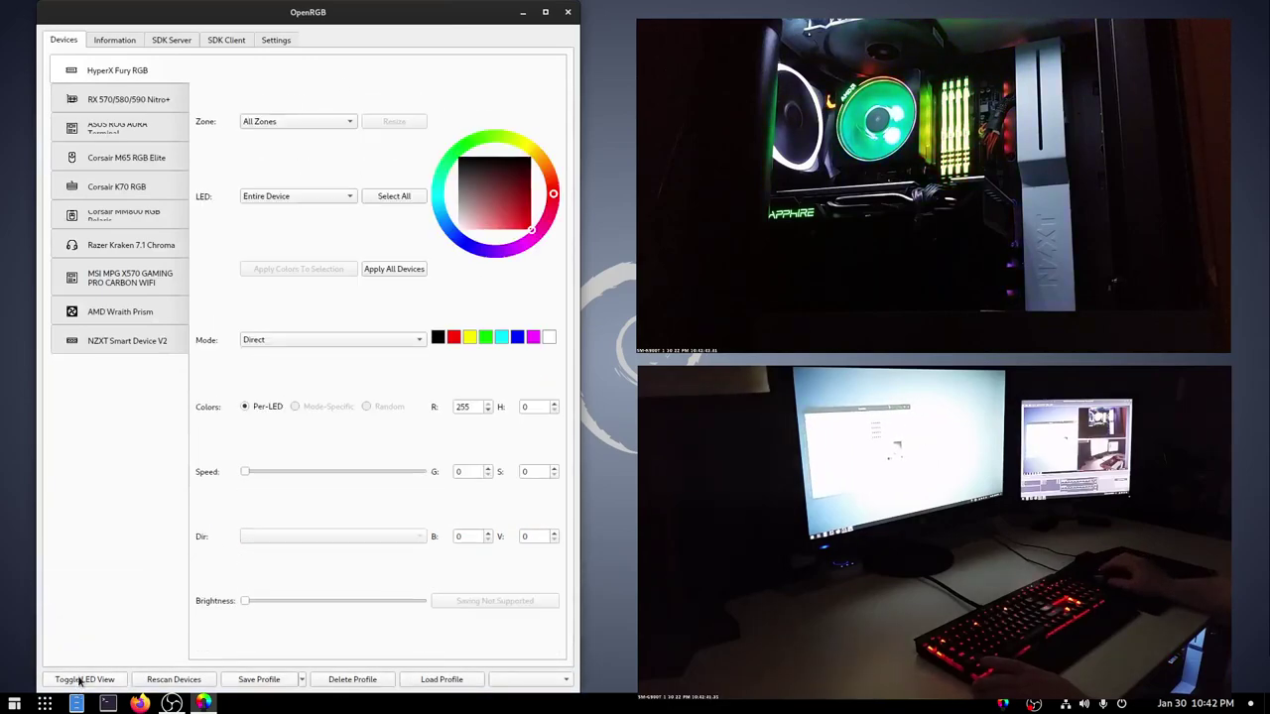
Apply green, blue, red, magenta and white to all devices, one colour after another
click(486, 339)
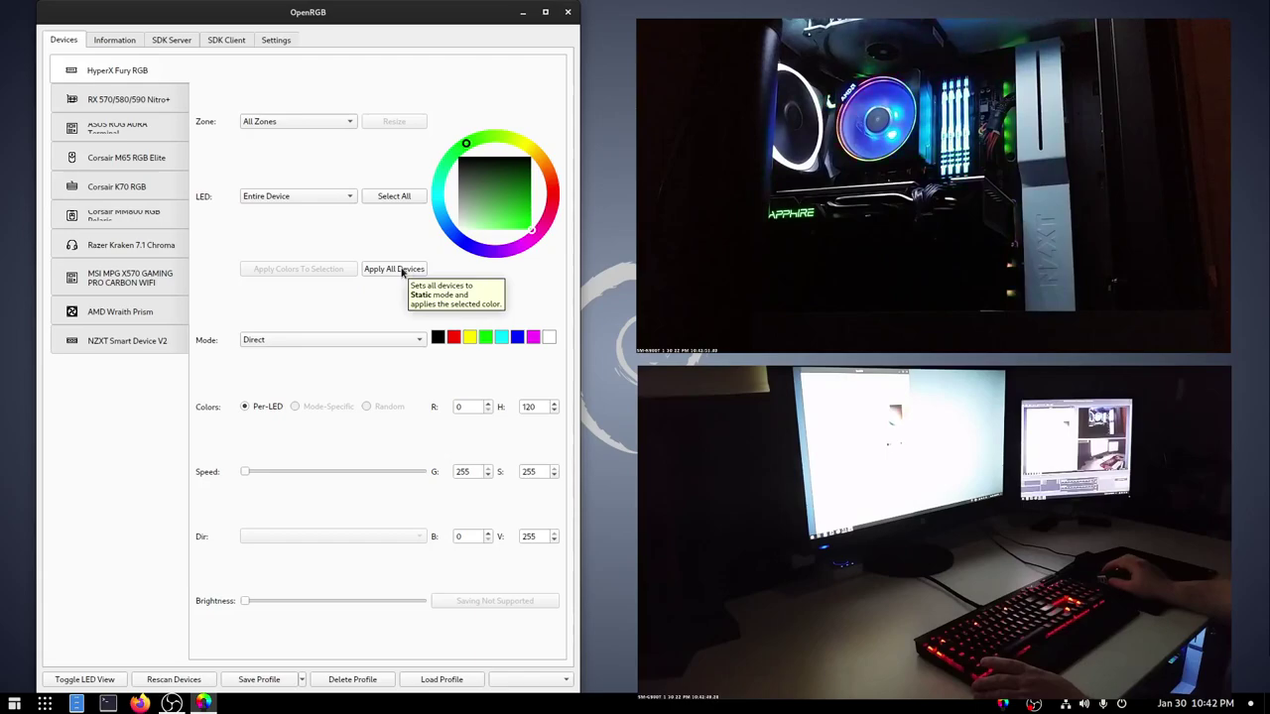
click(394, 269)
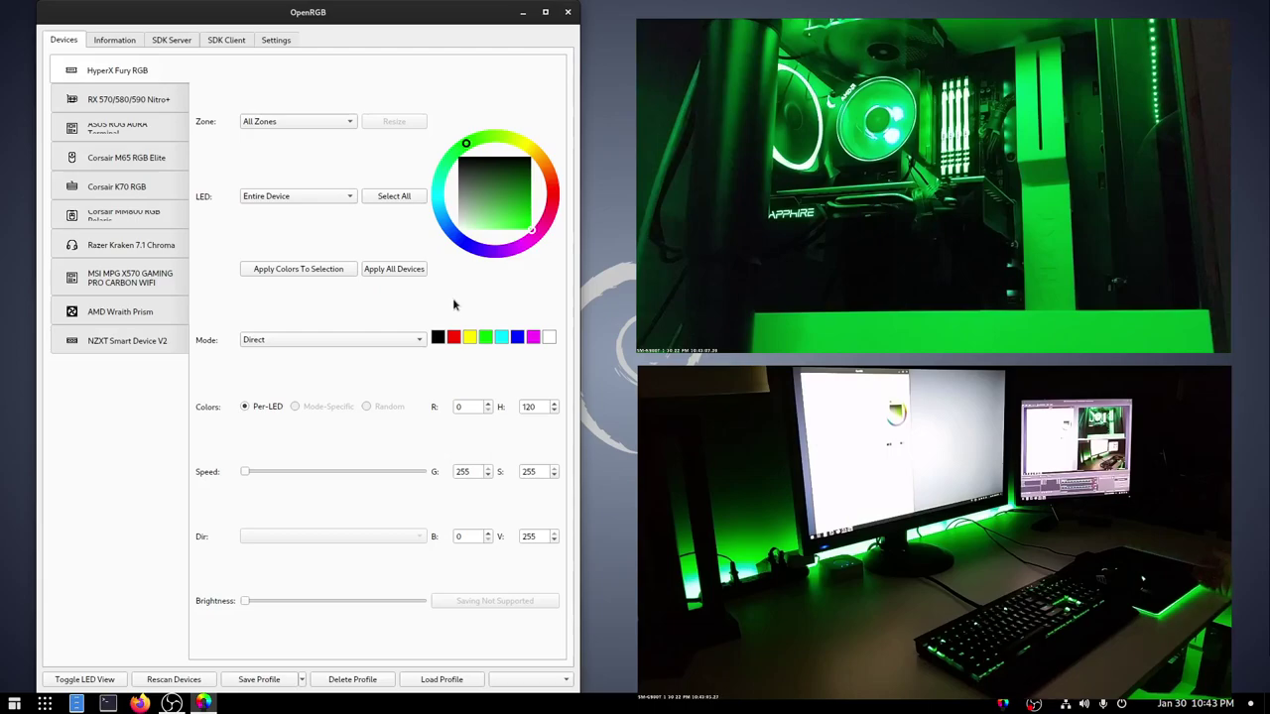
click(518, 339)
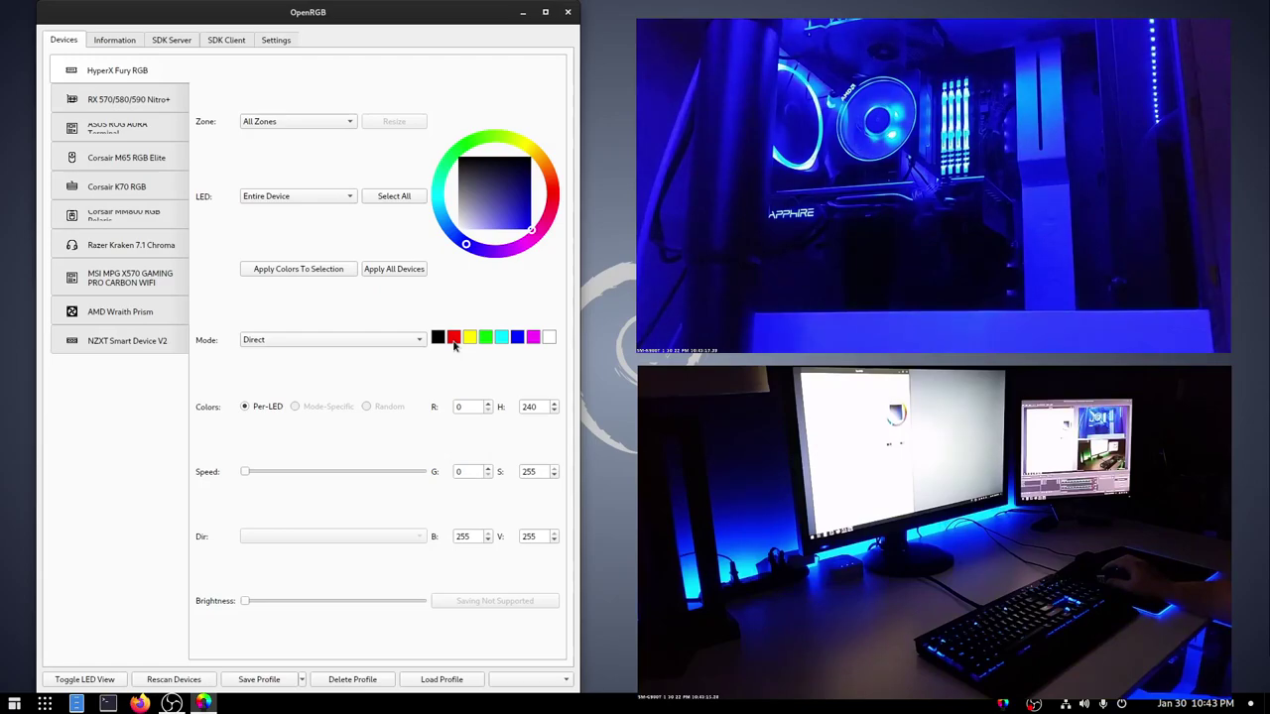
click(453, 338)
click(533, 338)
click(383, 274)
click(548, 339)
click(385, 270)
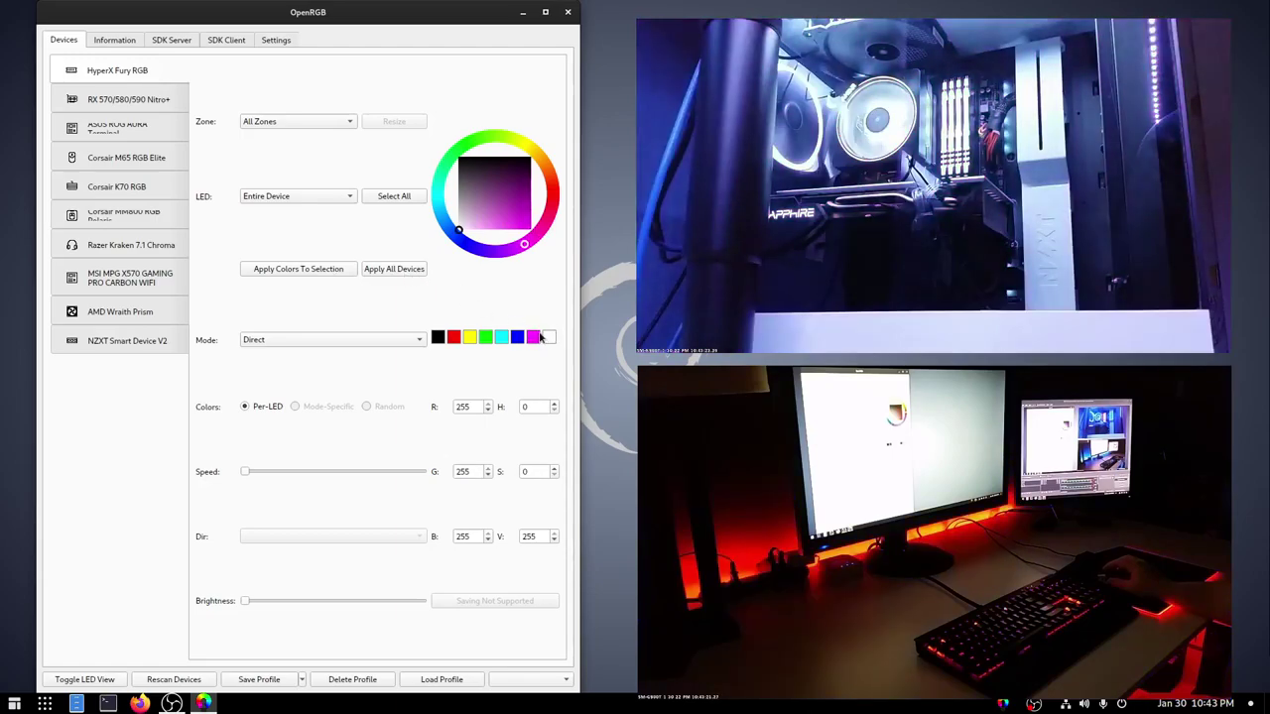
Review the OpenRGB software information and general settings, and open the plugin settings
click(117, 40)
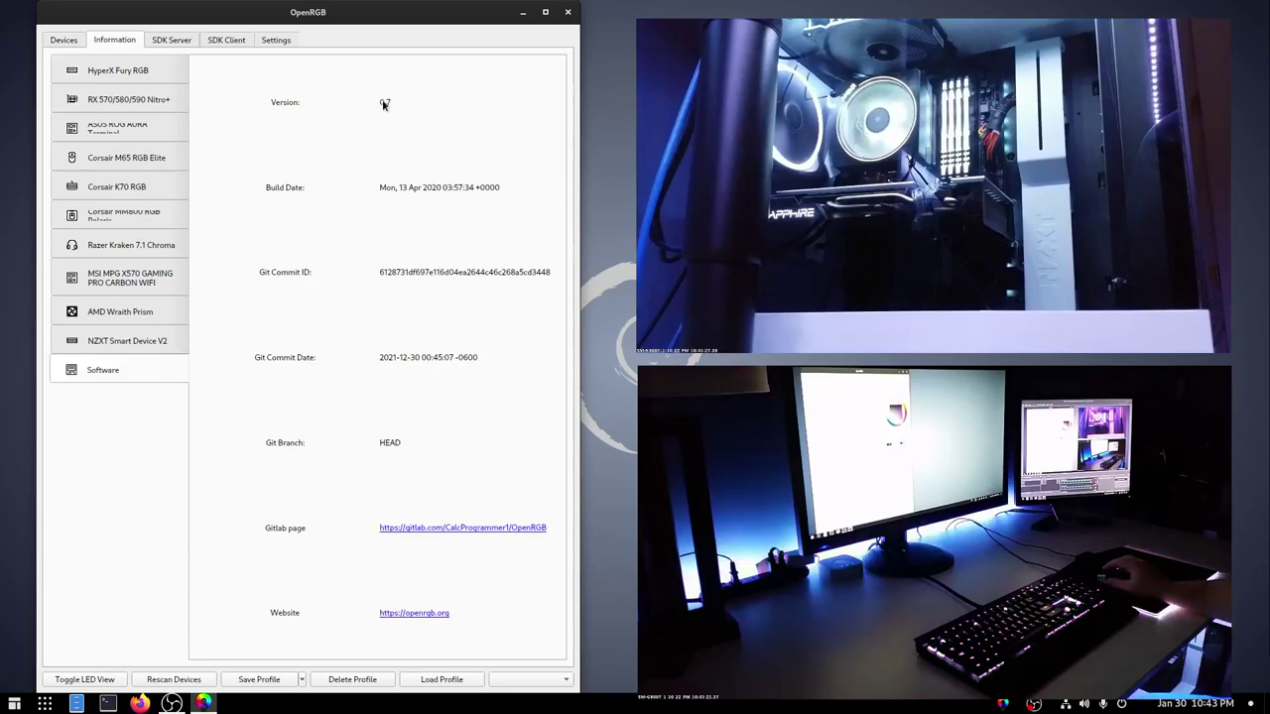
click(265, 42)
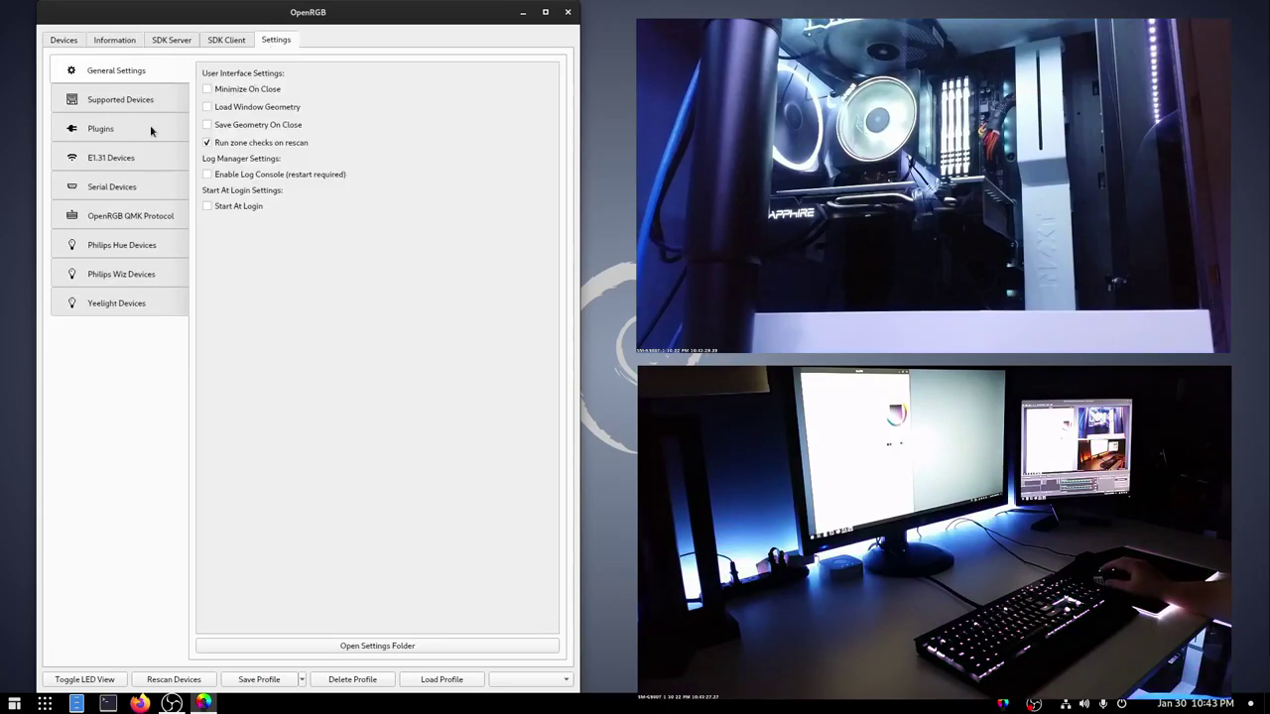
click(99, 129)
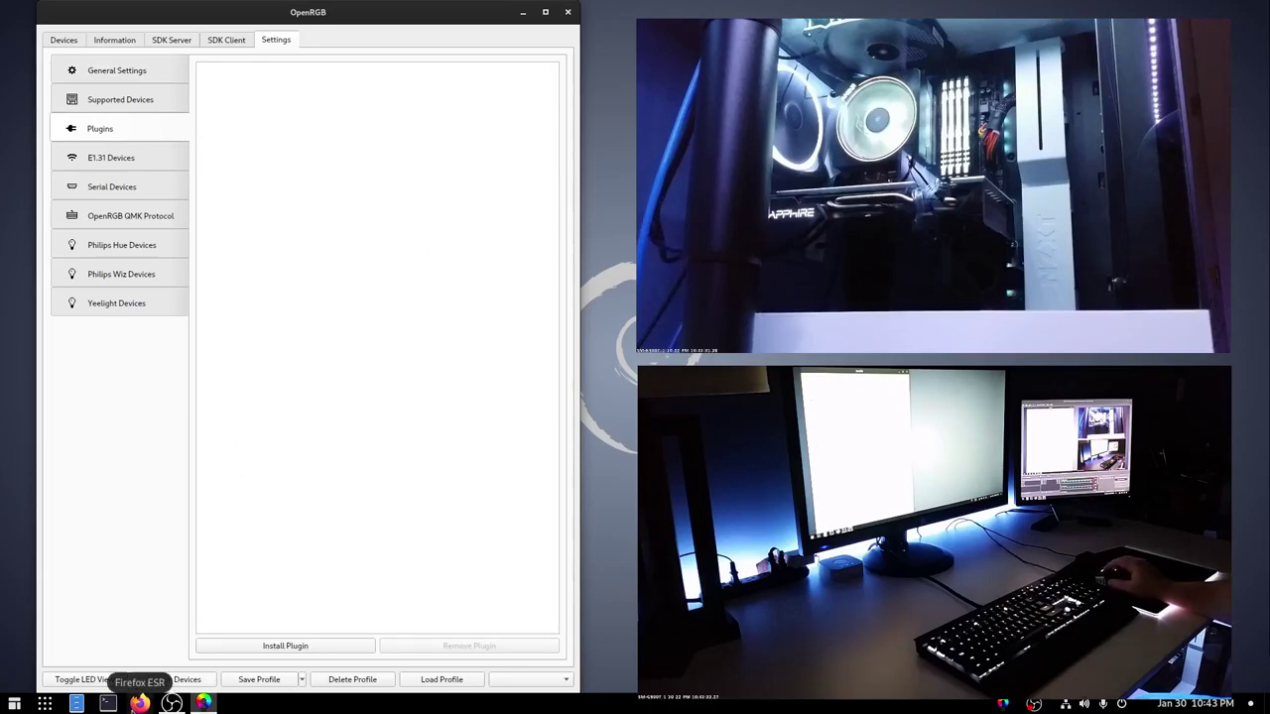
click(139, 703)
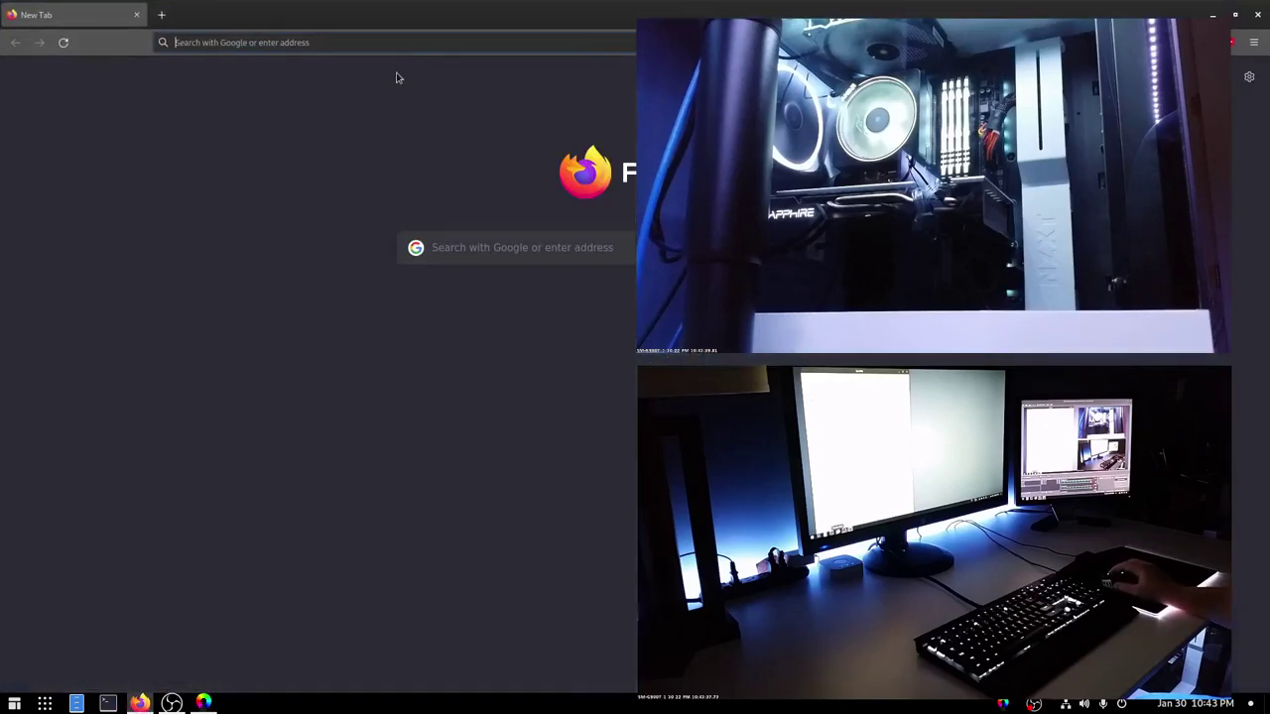
click(284, 42)
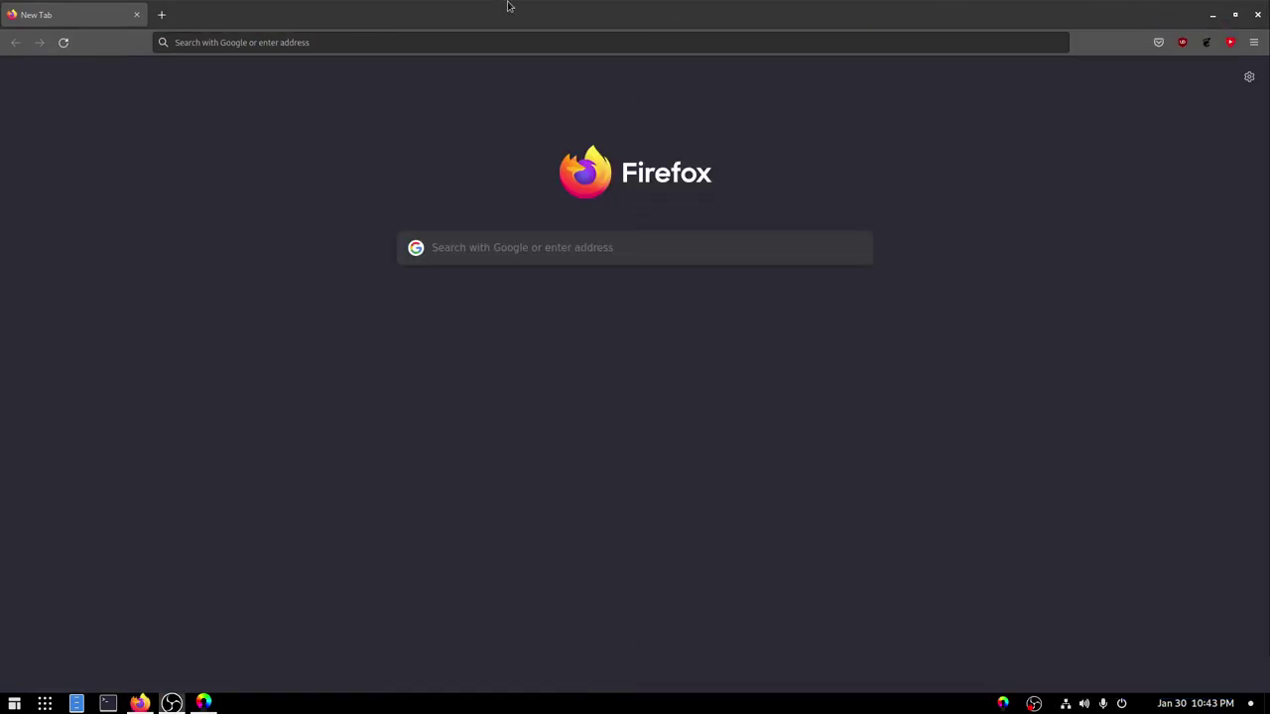
click(397, 41)
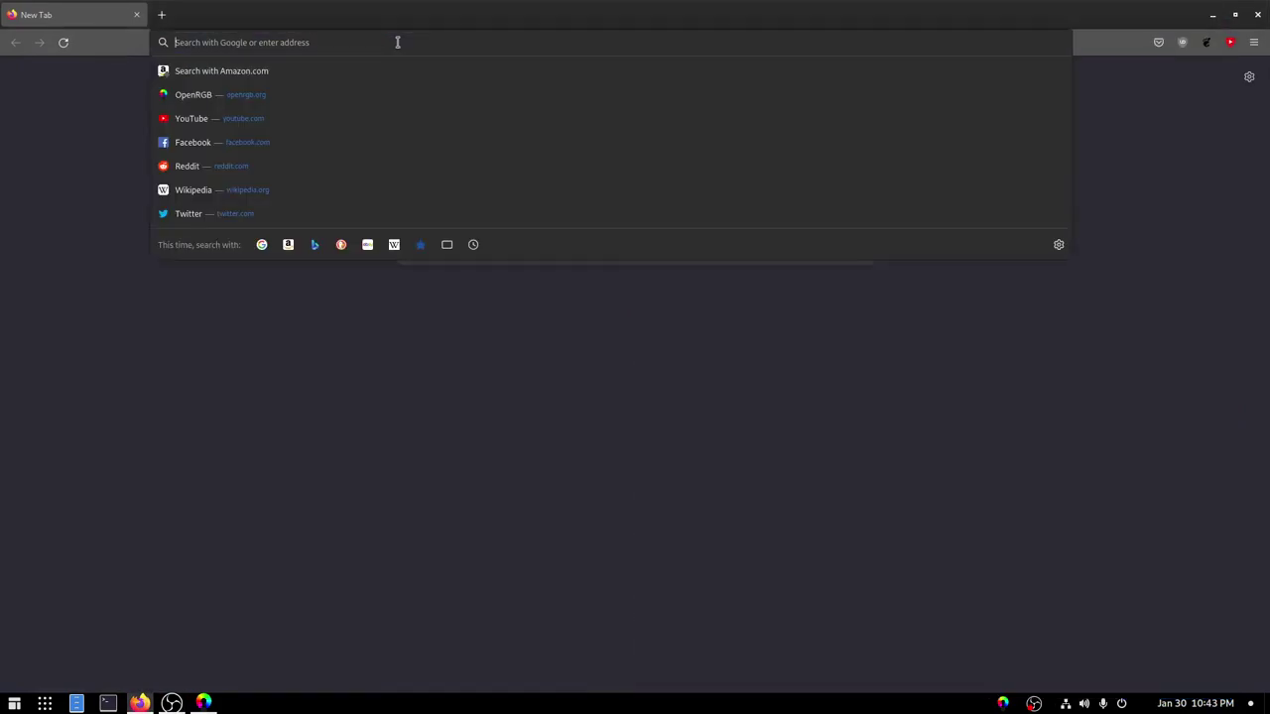
text(https://gitlab.com)
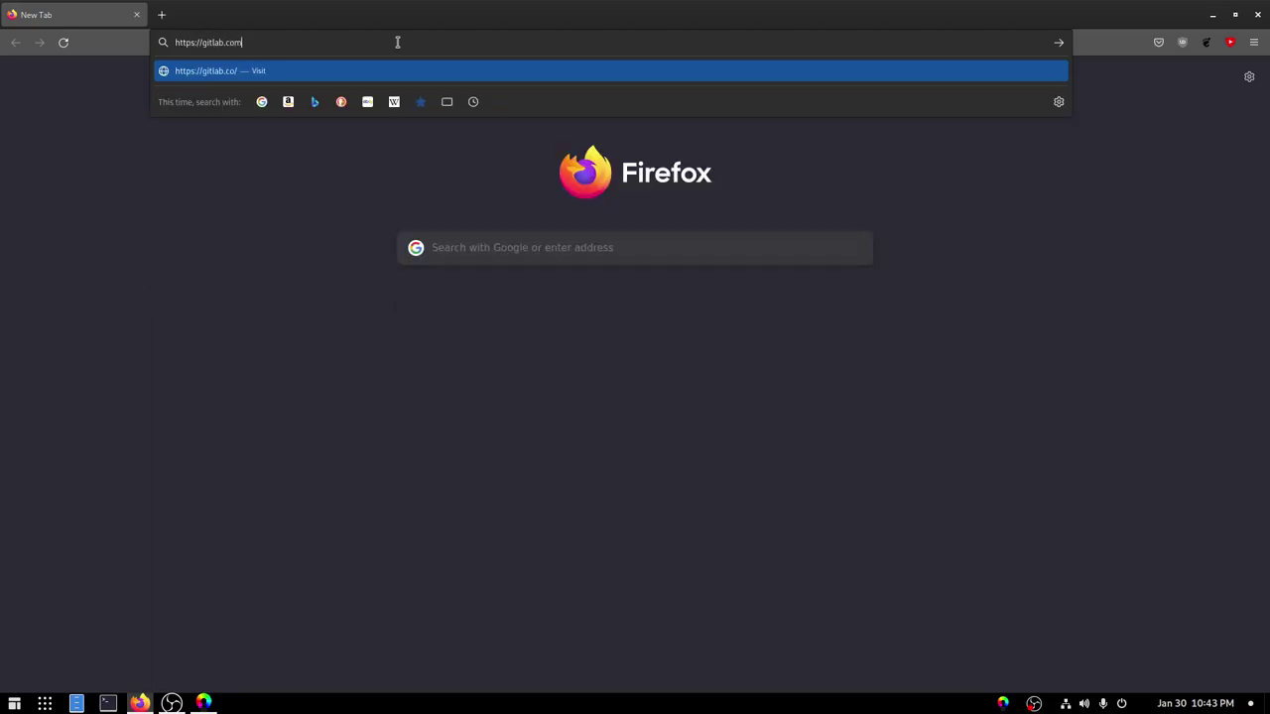
text(/OpenRGBDevelopers/)
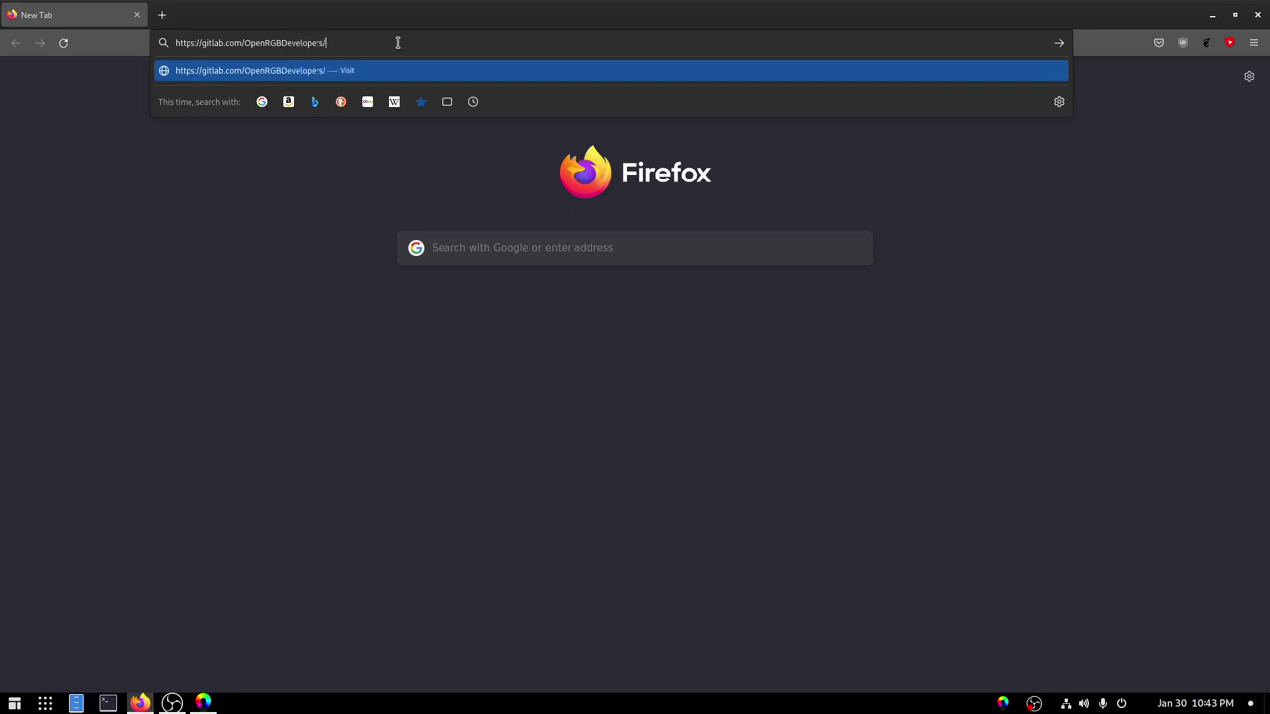
text(OpenRGBEffectsPlugin)
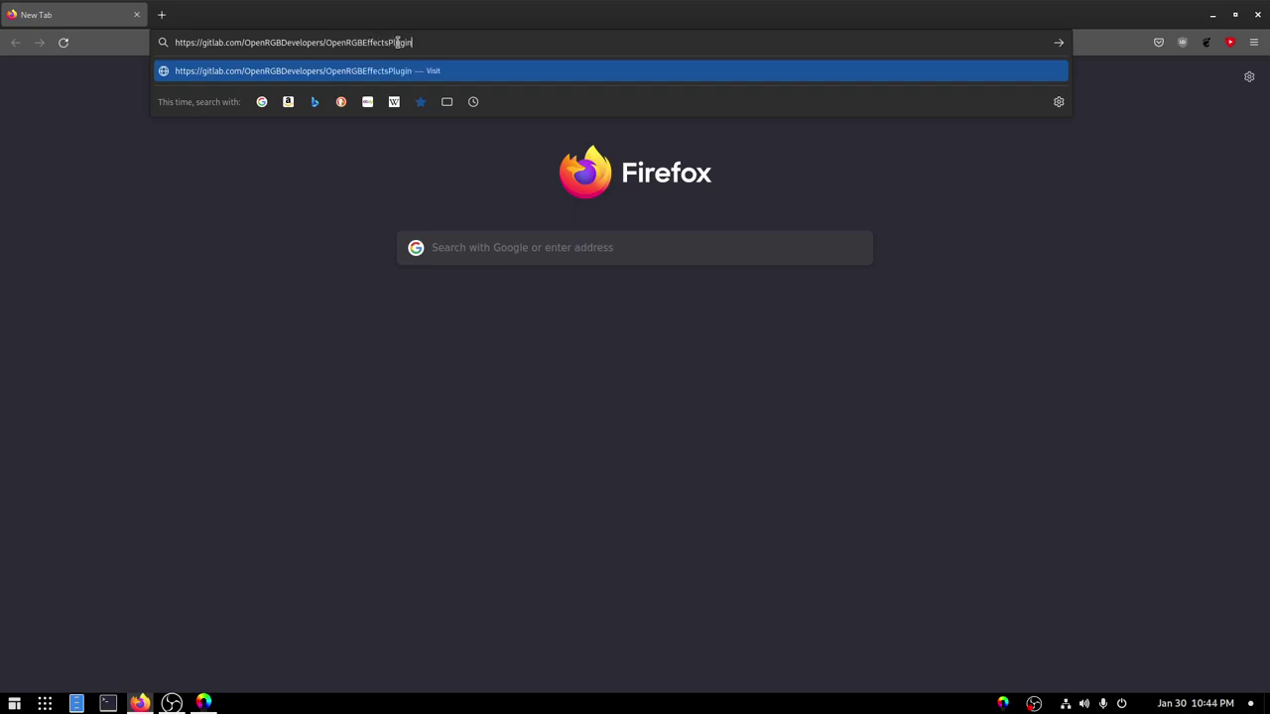
key(Return)
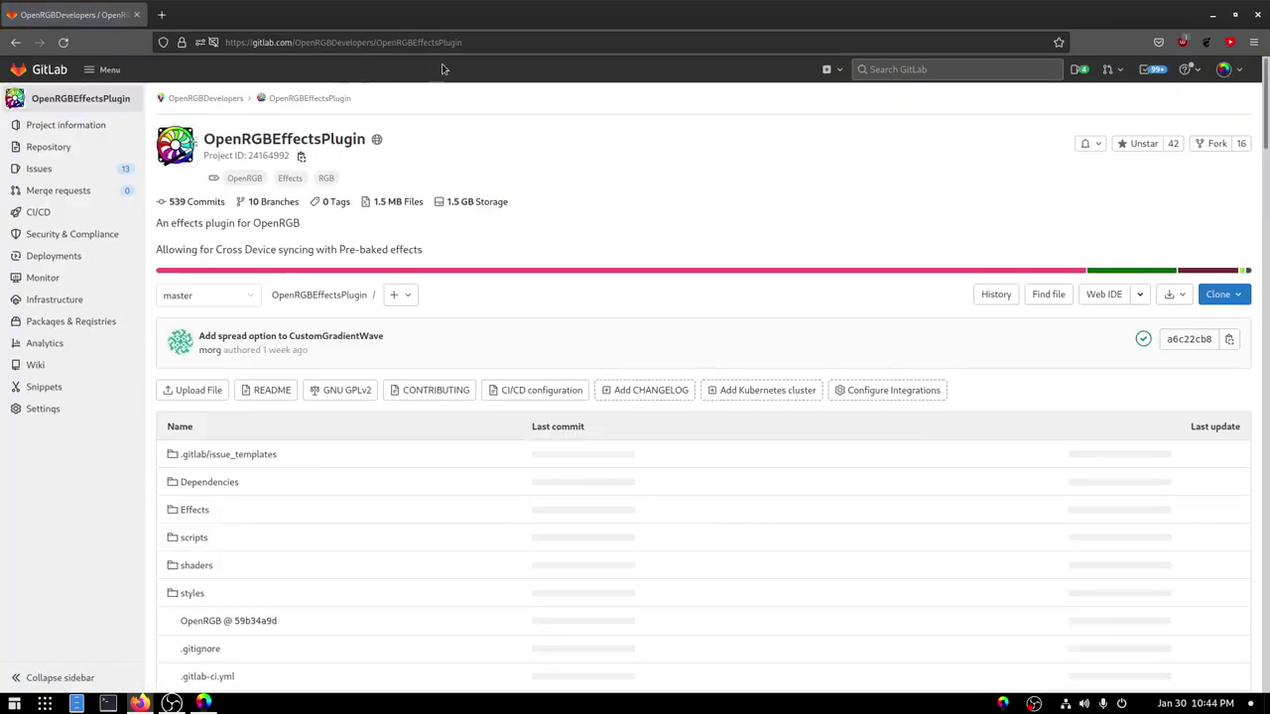
Download the Linux 64 job artifacts from the latest commit's pipeline and open the zip with Archive Manager
click(1143, 340)
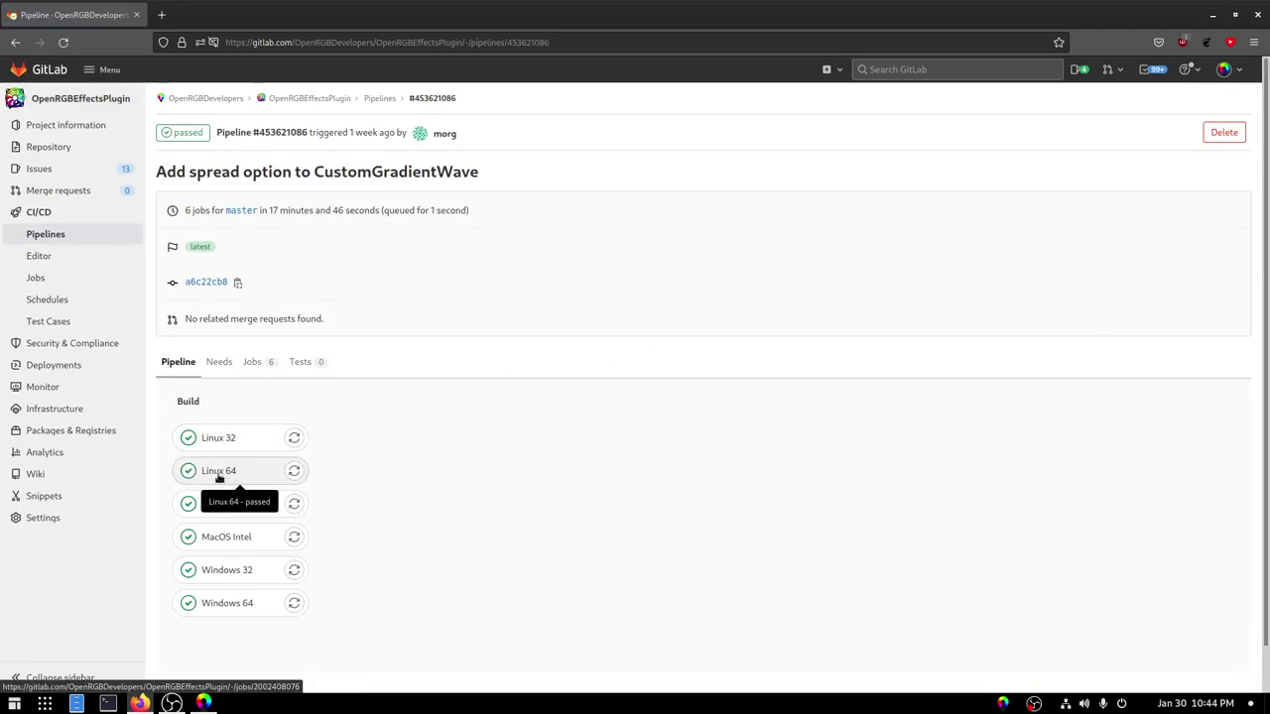
click(220, 474)
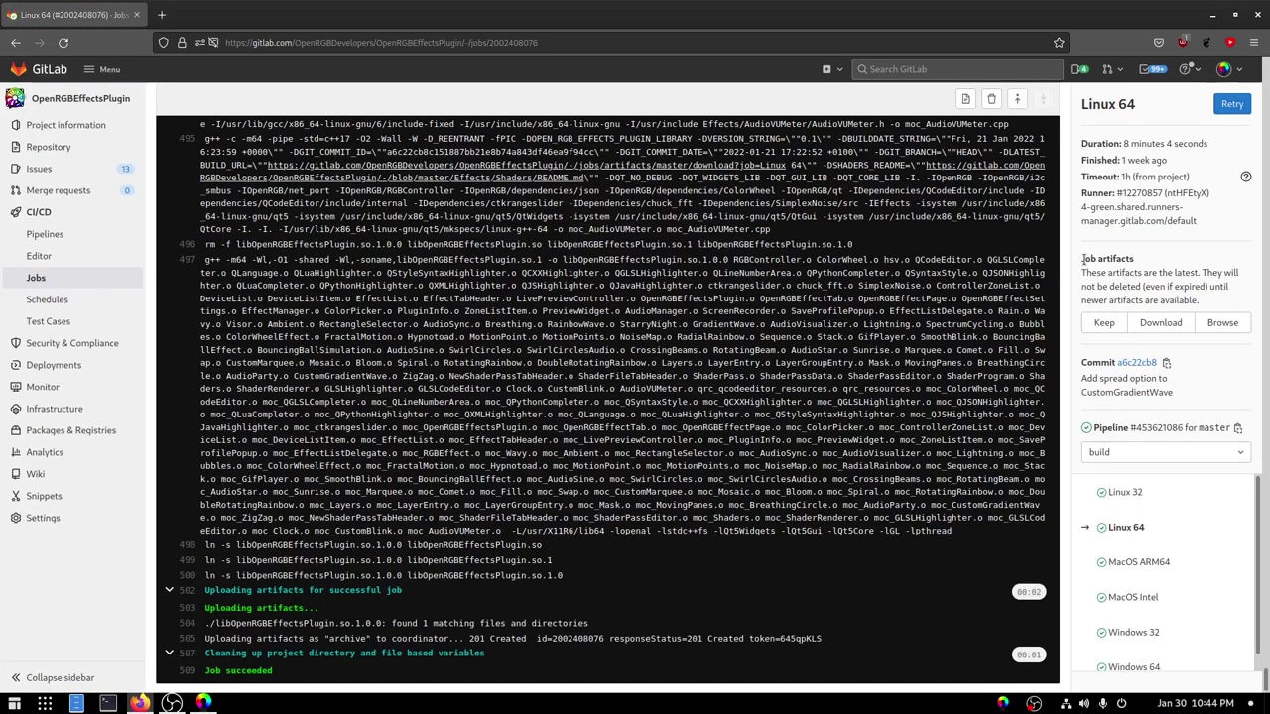
drag(1082, 259, 1161, 253)
click(1146, 327)
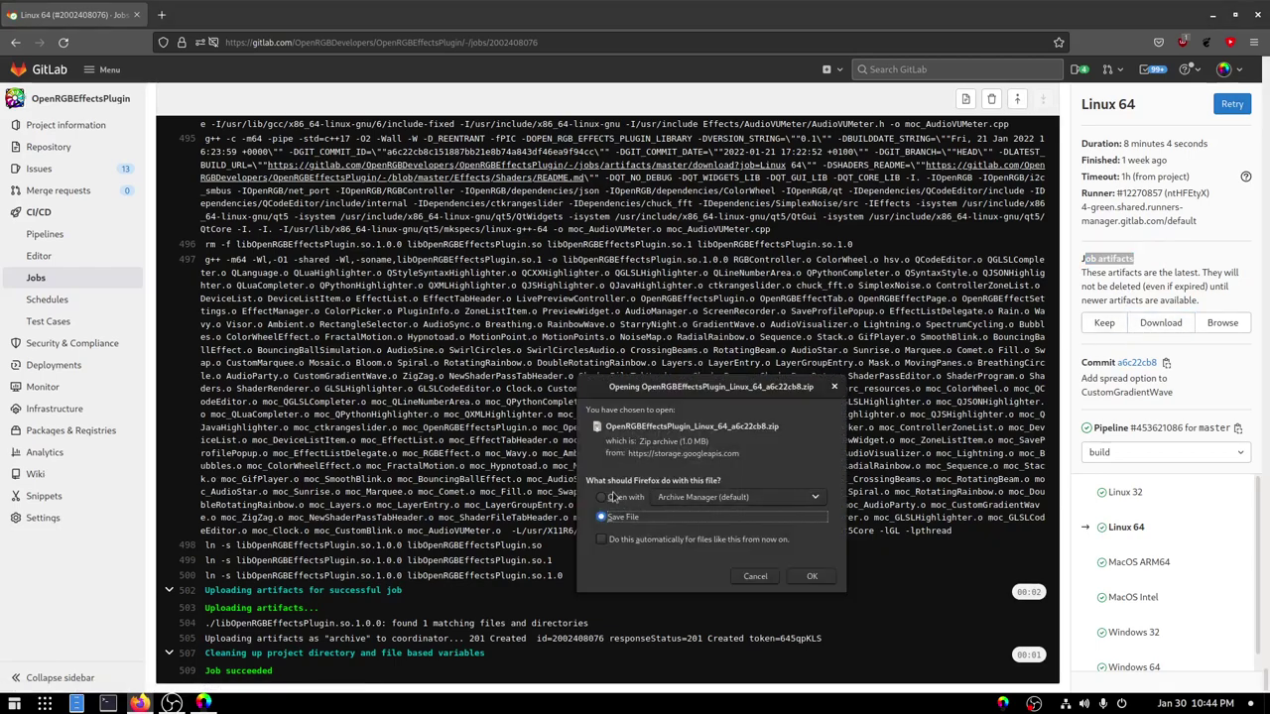
click(623, 499)
click(814, 576)
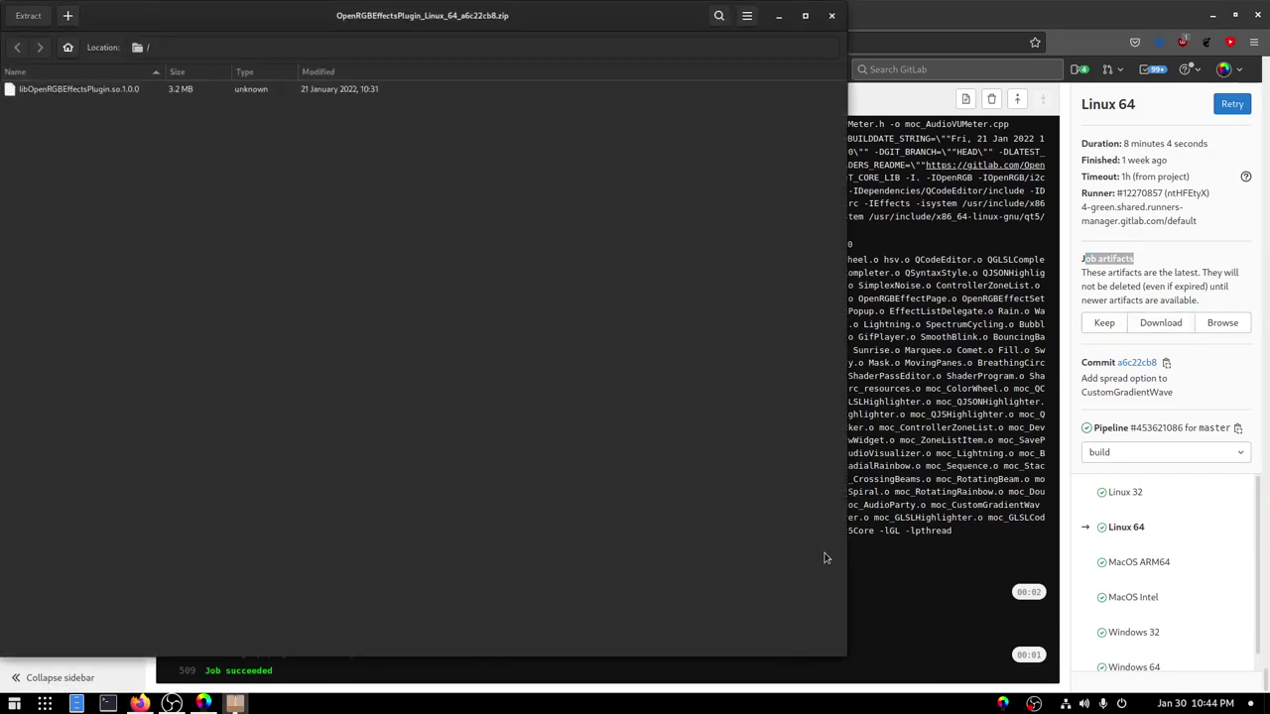
Extract libOpenRGBEffectsPlugin.so.1.0.0 into the Downloads folder, then close the archive and browser windows
drag(234, 13, 567, 50)
click(418, 132)
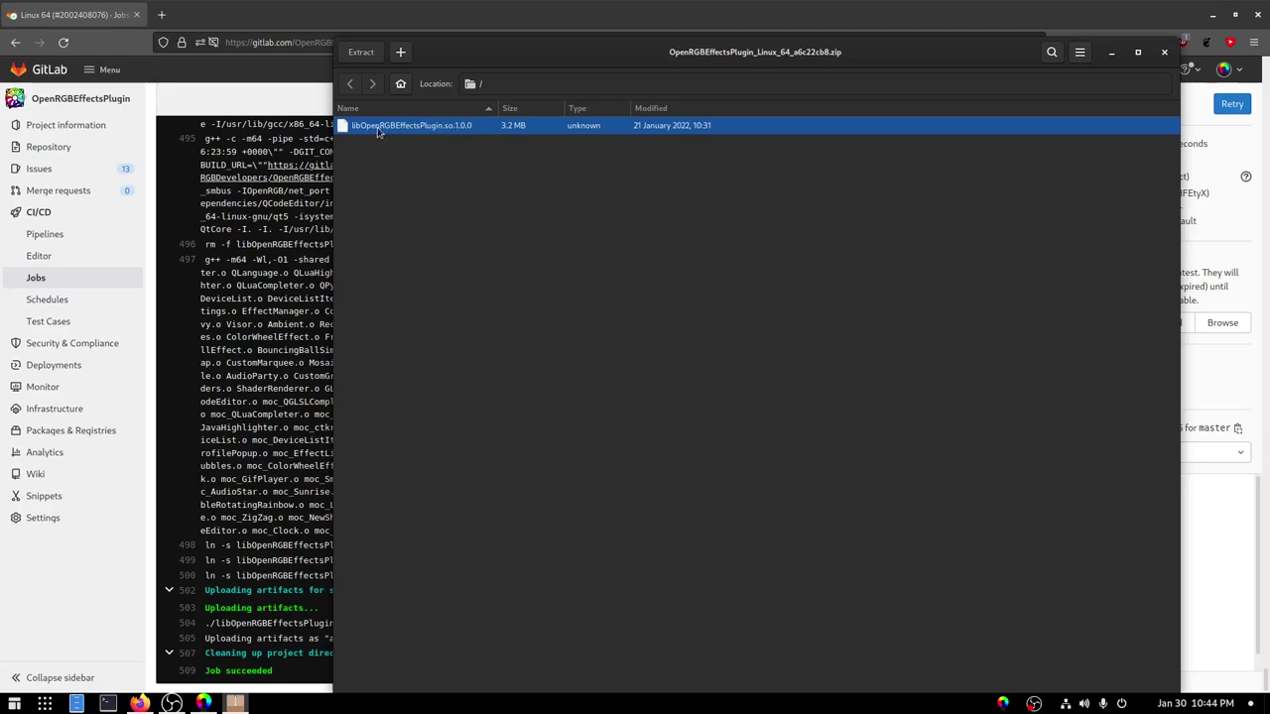
right_click(419, 133)
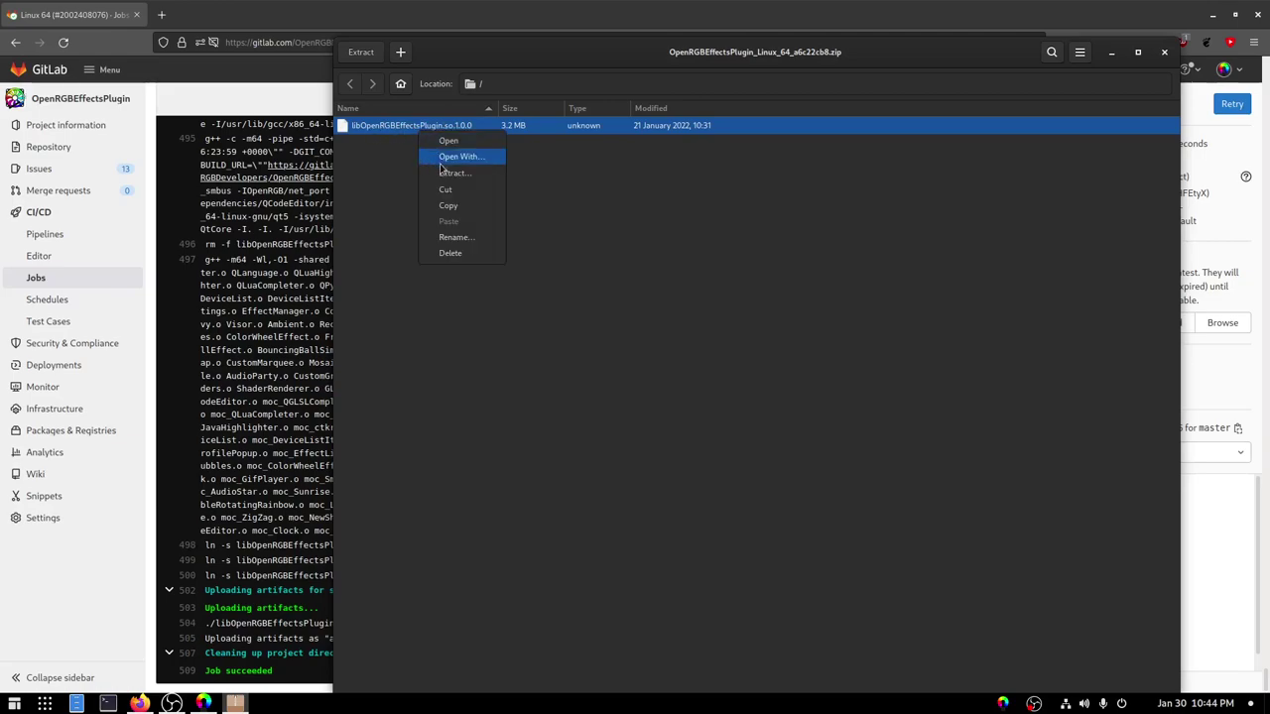
click(440, 171)
click(402, 202)
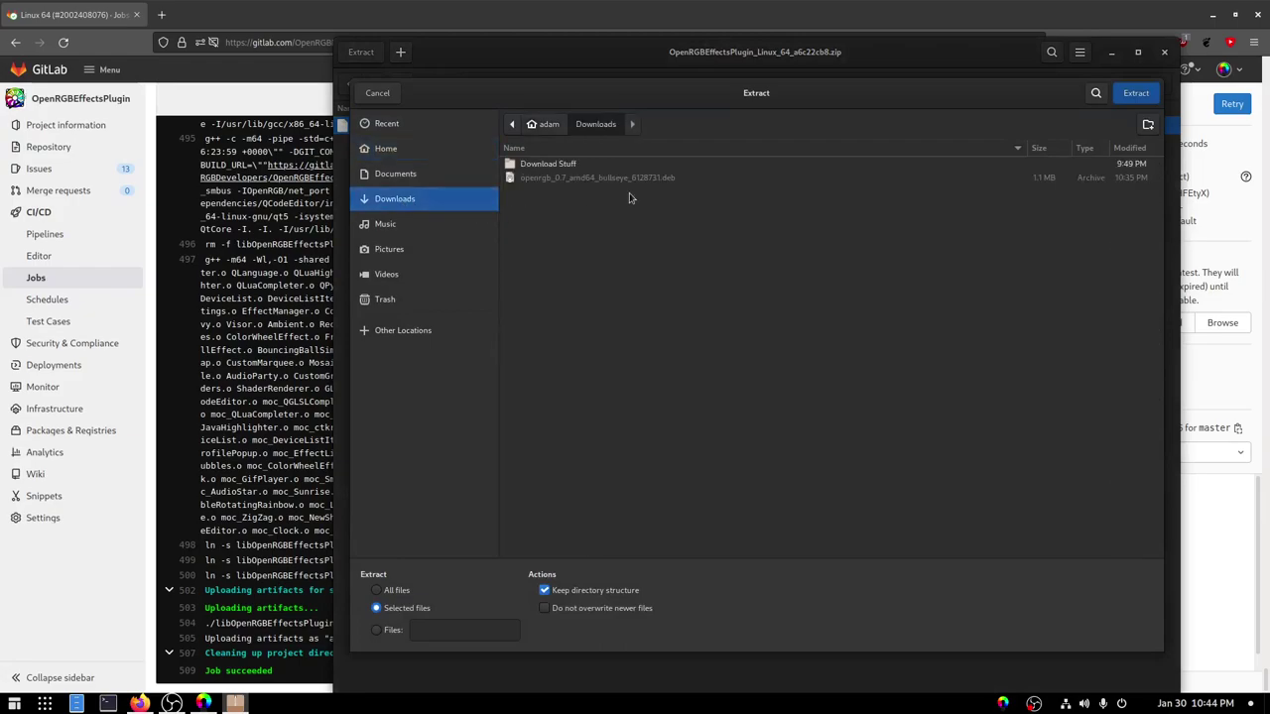
click(1124, 97)
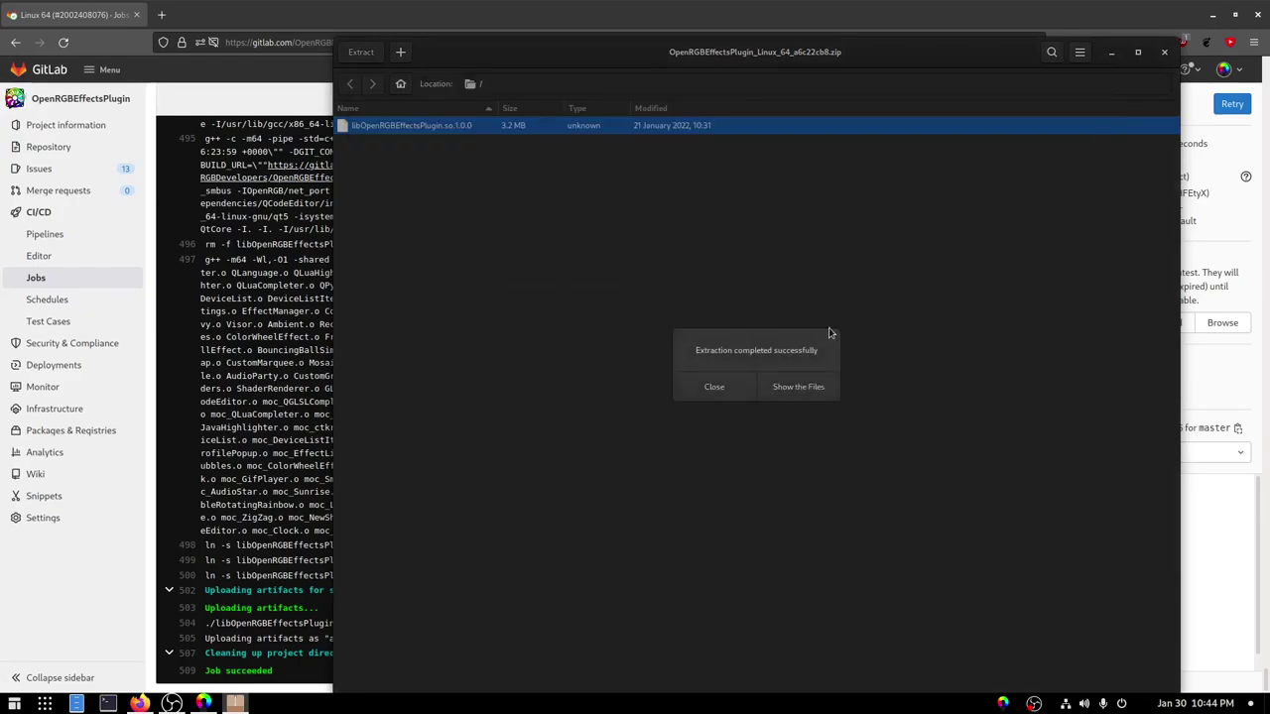
click(720, 393)
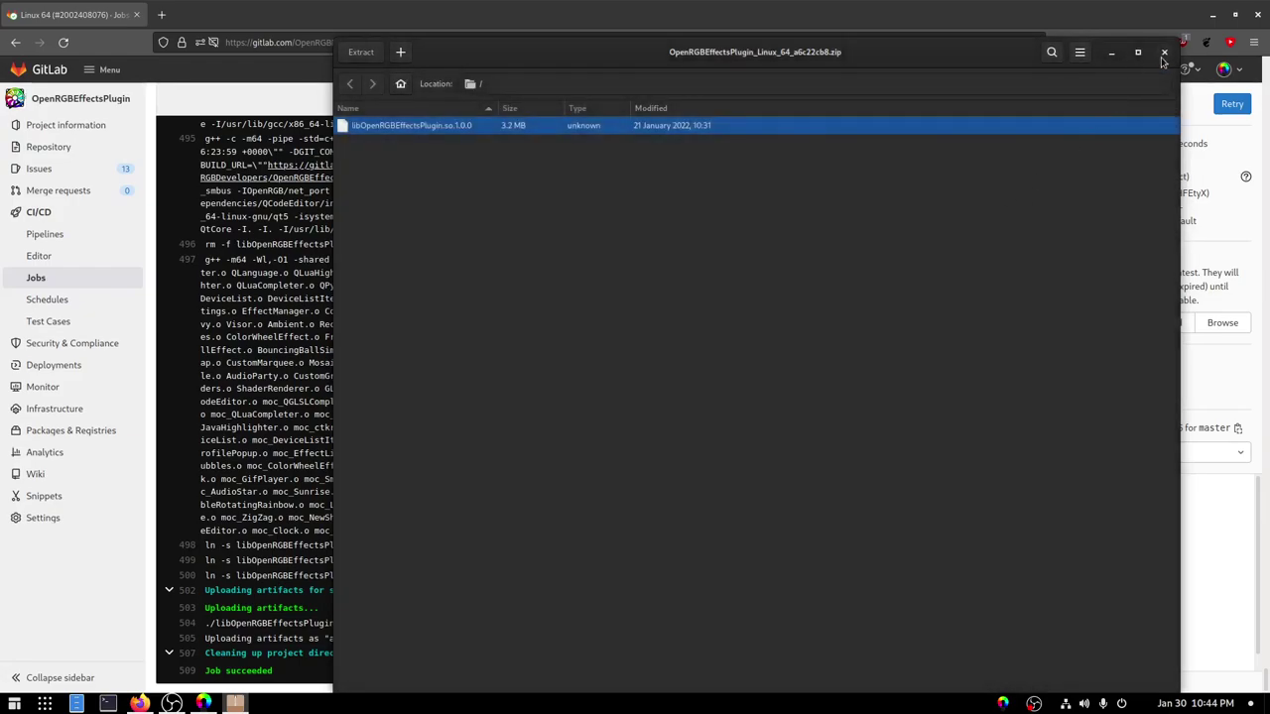
click(1164, 51)
click(1254, 14)
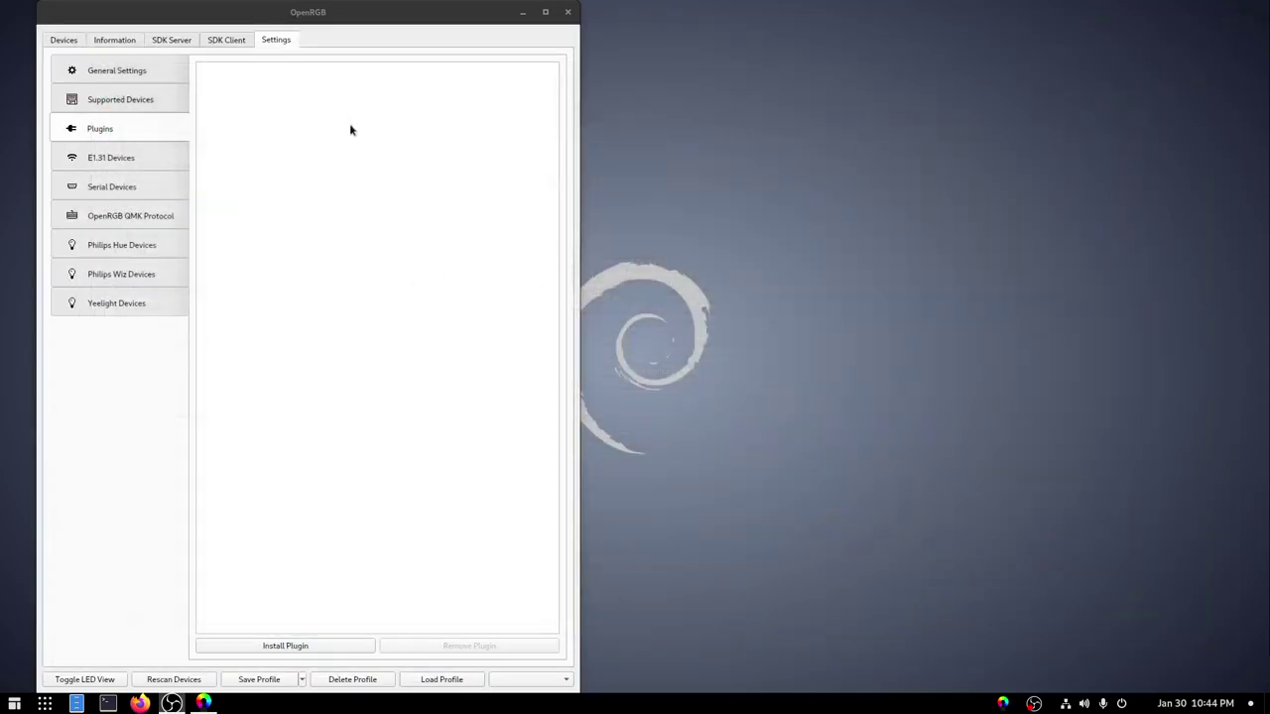
Install libOpenRGBEffectsPlugin.so.1.0.0 from the Downloads folder as an OpenRGB plugin
click(322, 646)
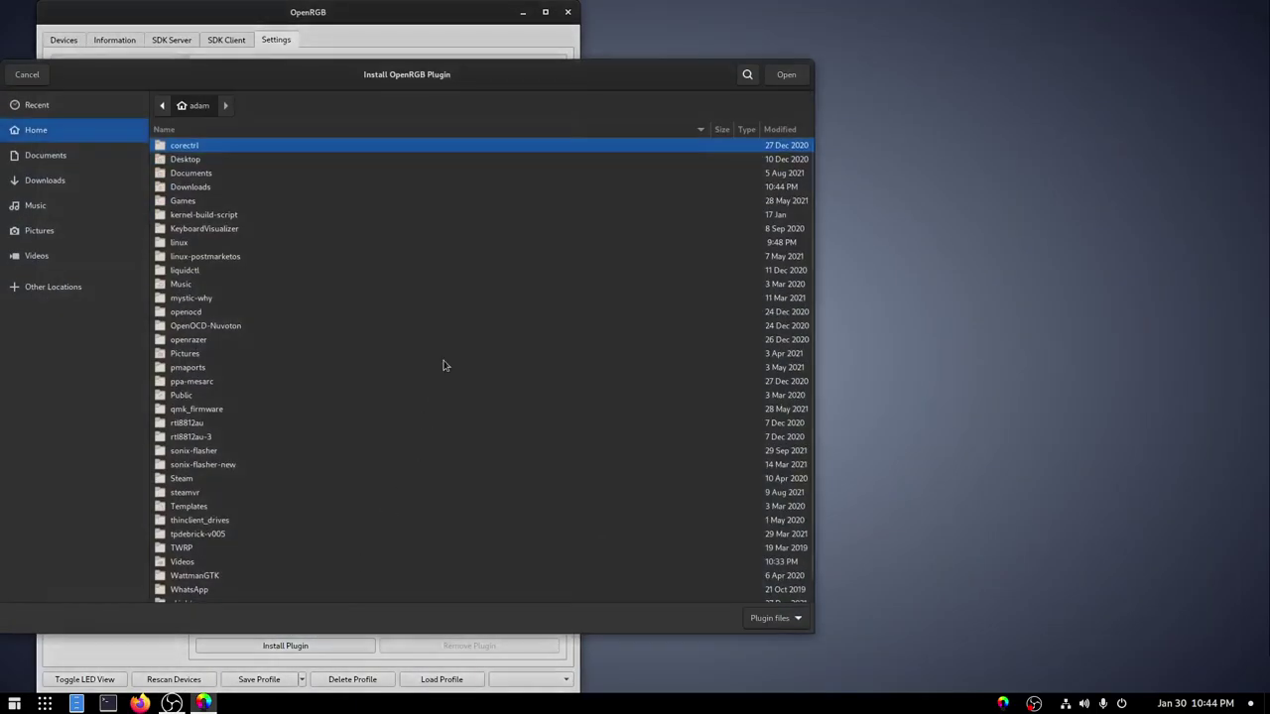
click(42, 180)
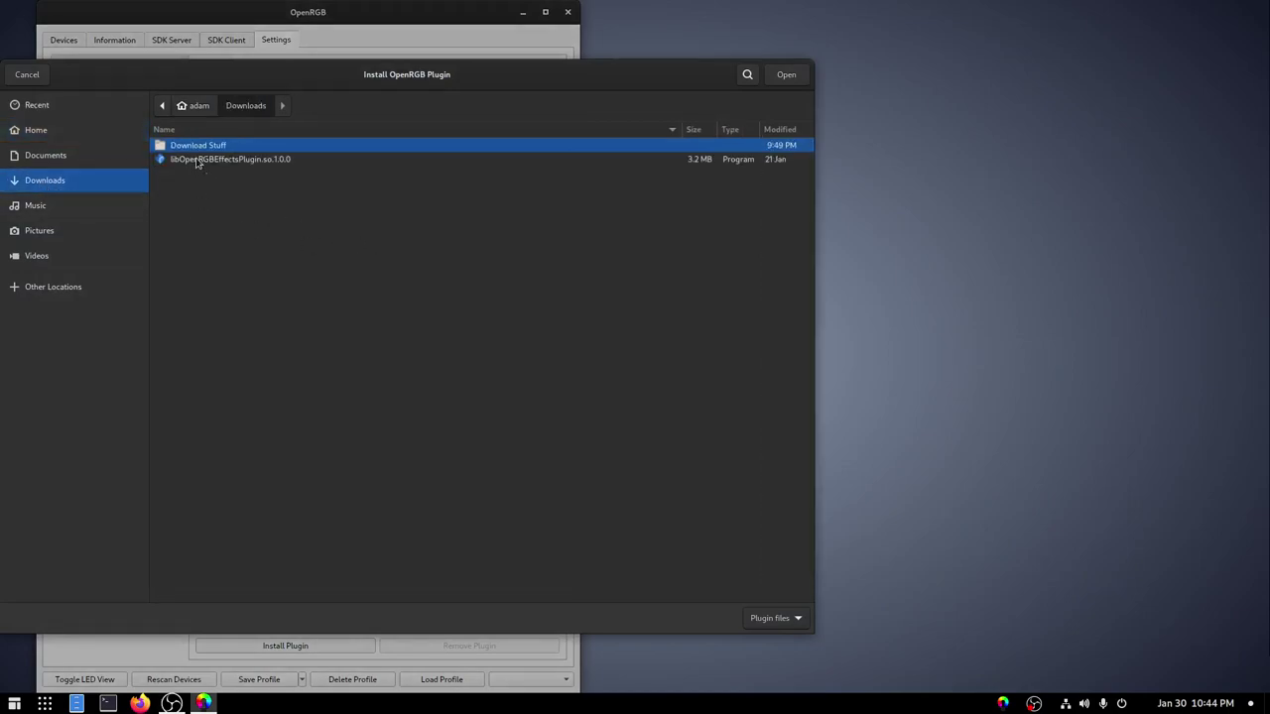
click(196, 160)
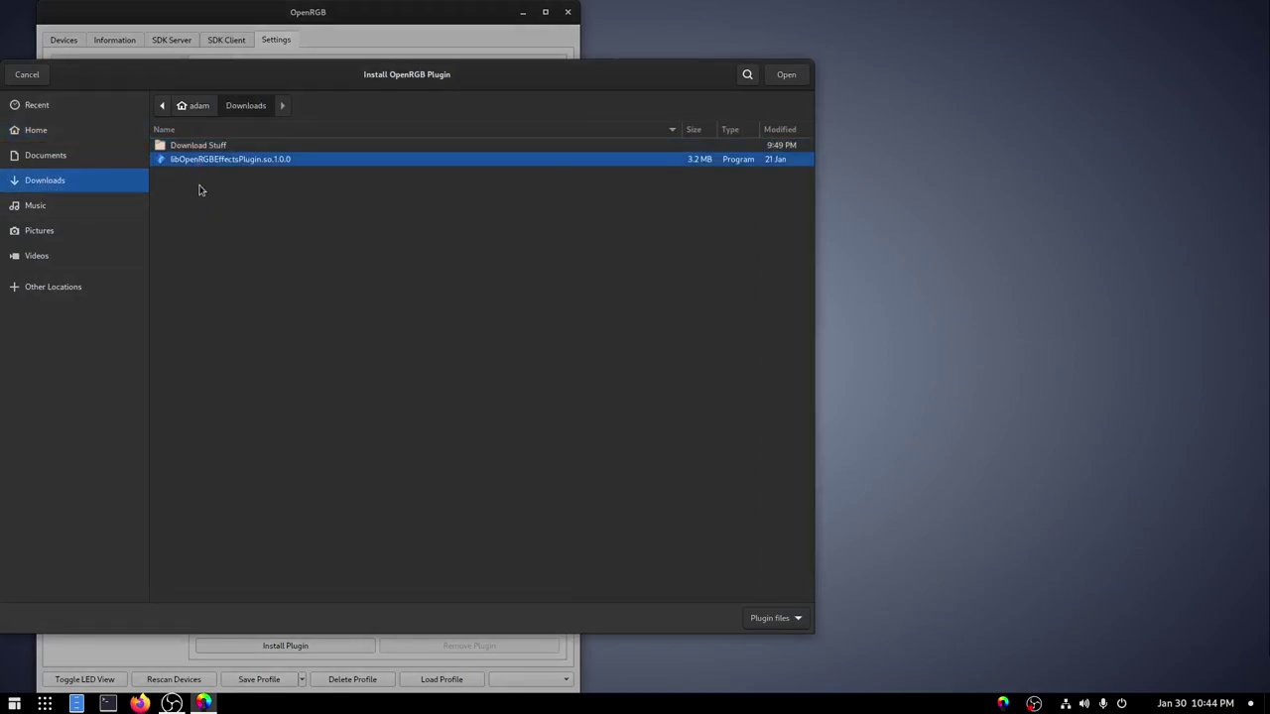
click(792, 80)
click(354, 136)
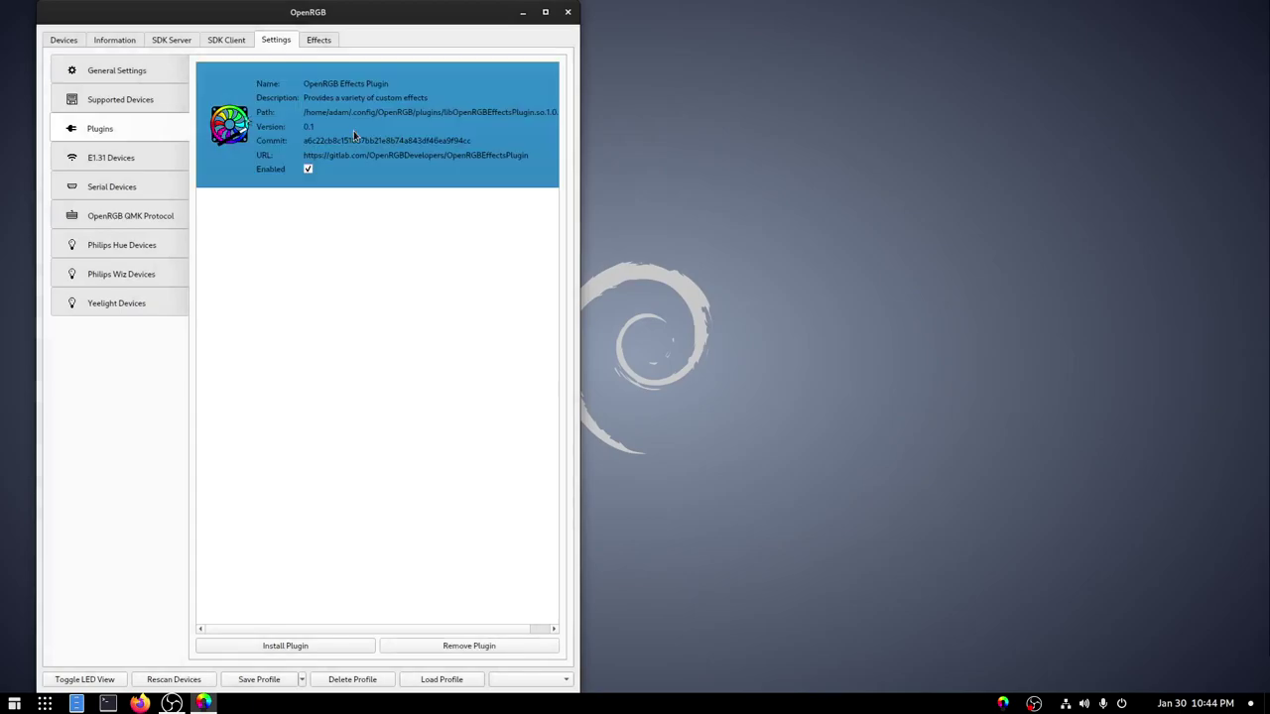
Open the plugin's effects page and add the RainbowWave effect
click(319, 40)
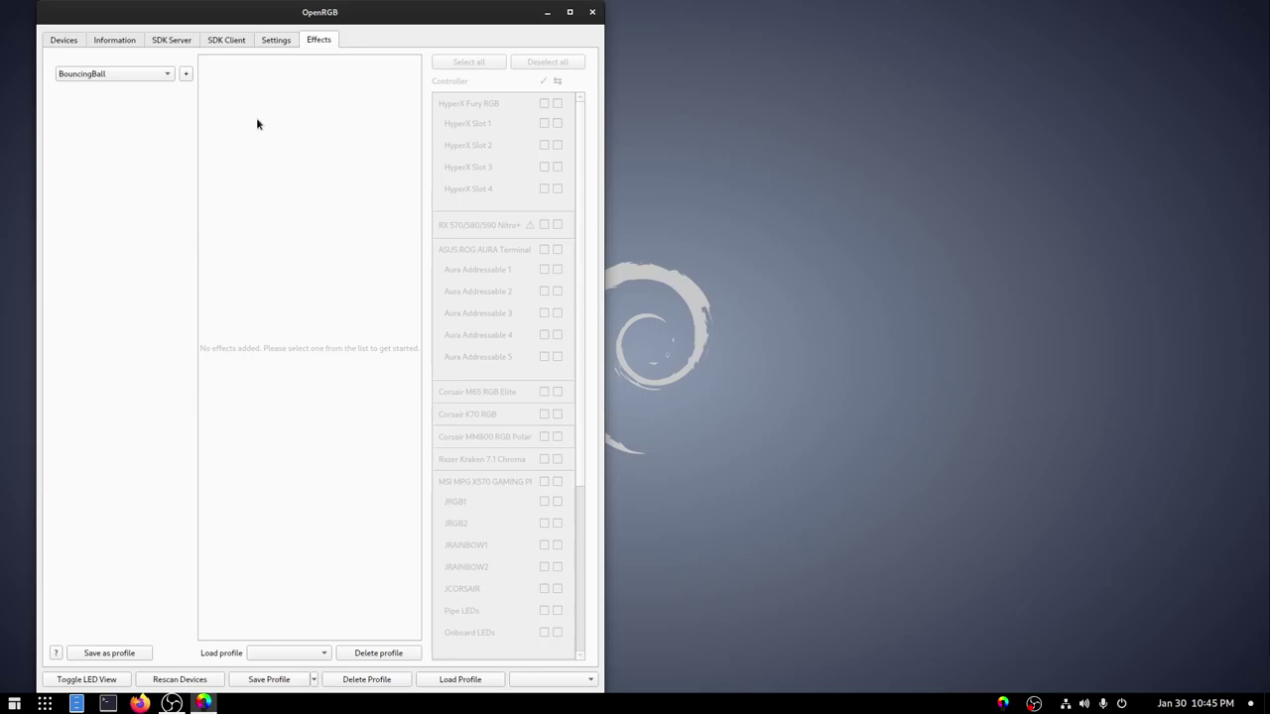
click(116, 73)
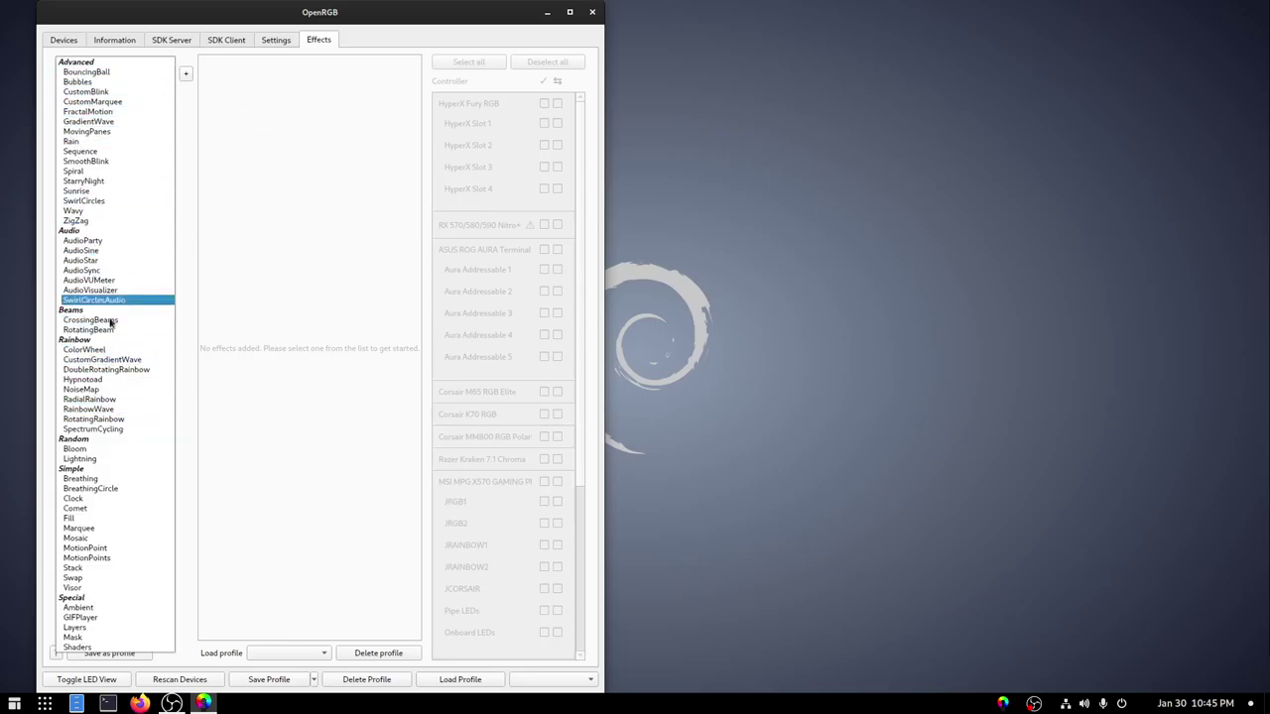
click(111, 410)
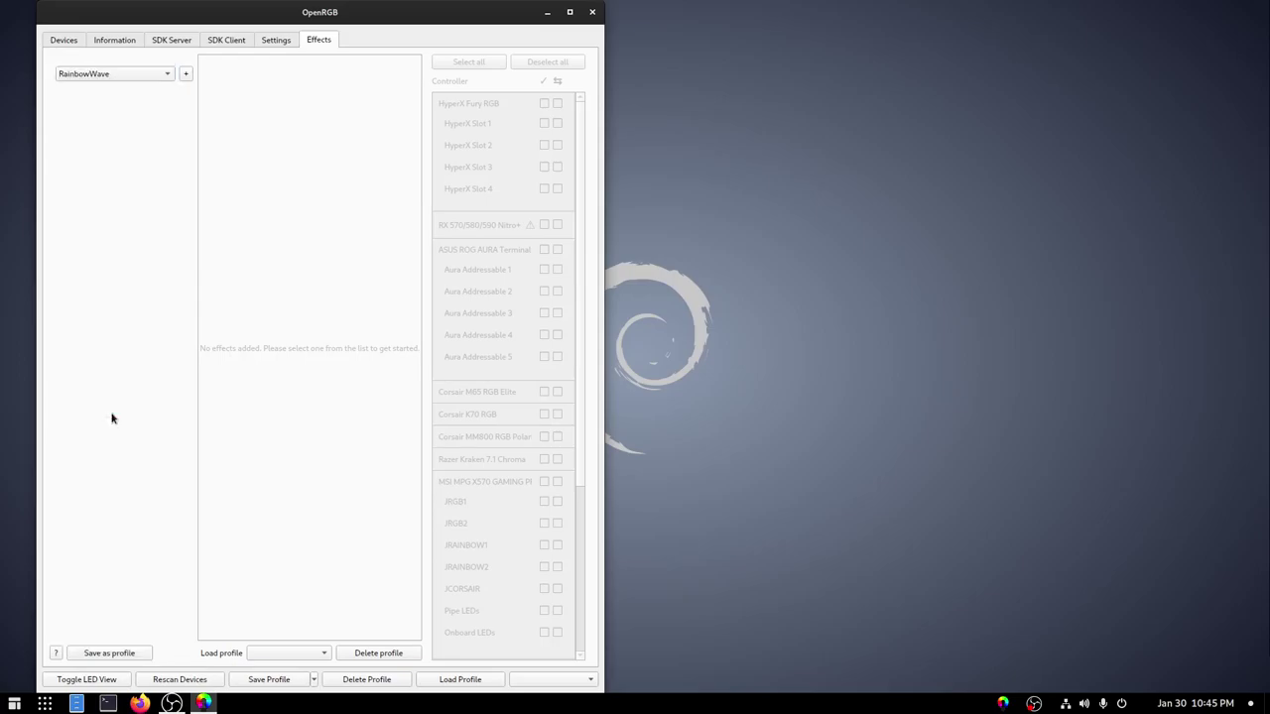
click(184, 76)
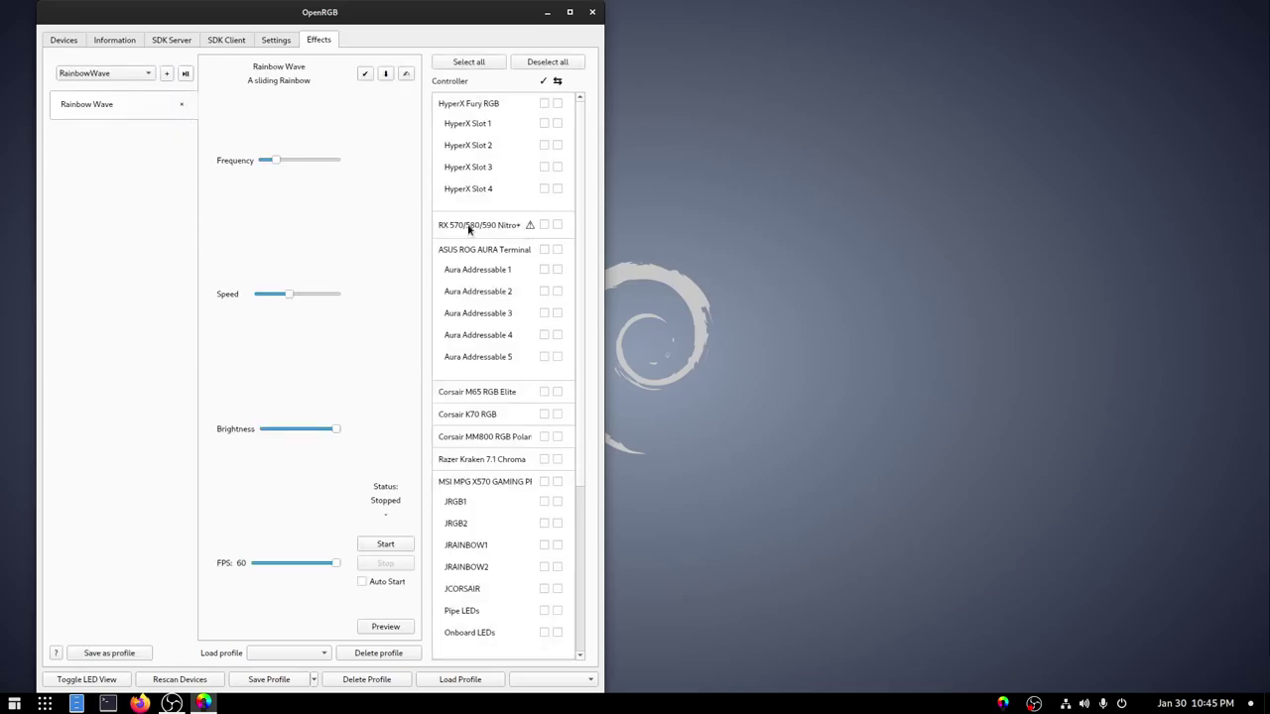
Examine the warning on the RX 570/580/590 Nitro+ and compare it with the modes that device offers
mouse_move(531, 229)
click(77, 40)
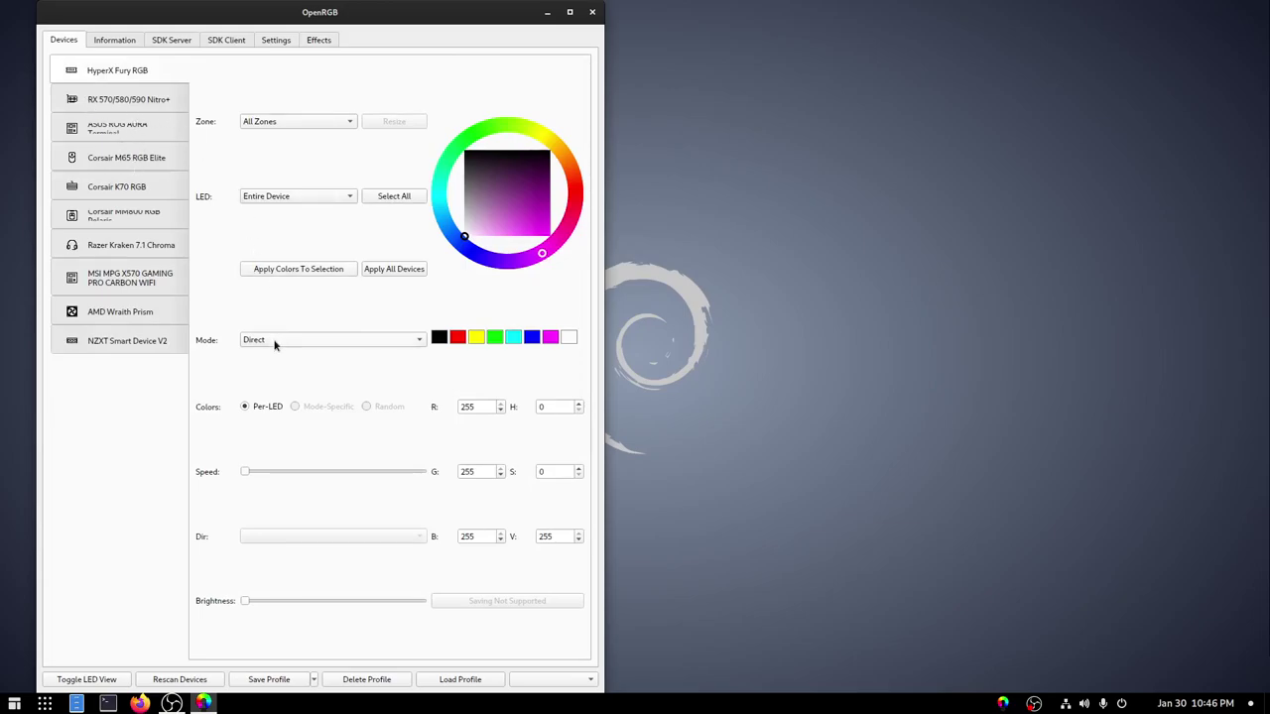
click(129, 109)
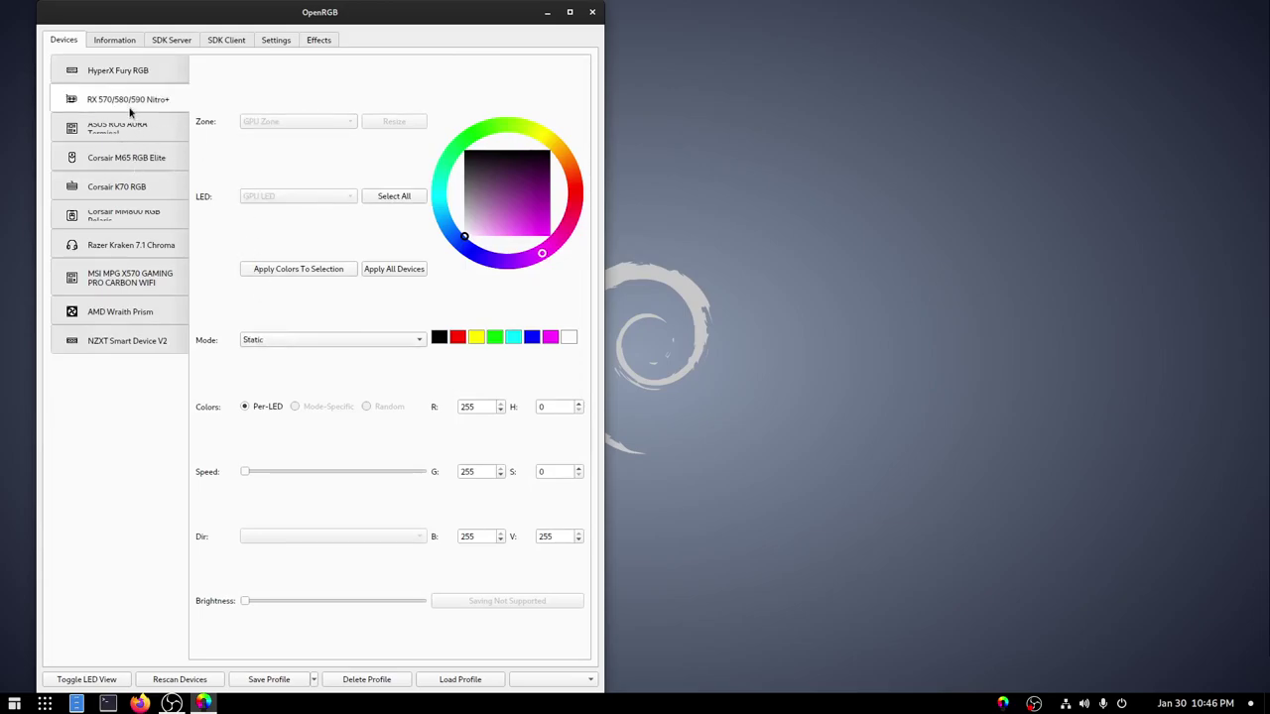
click(321, 347)
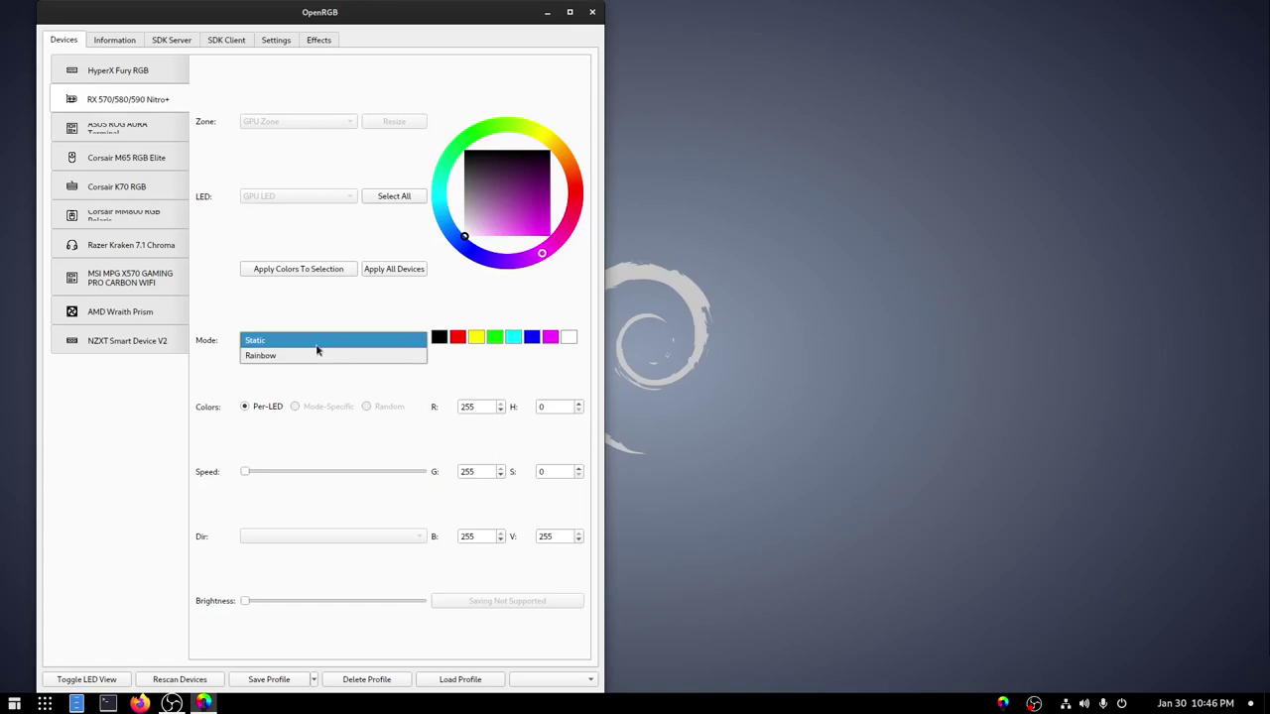
click(289, 346)
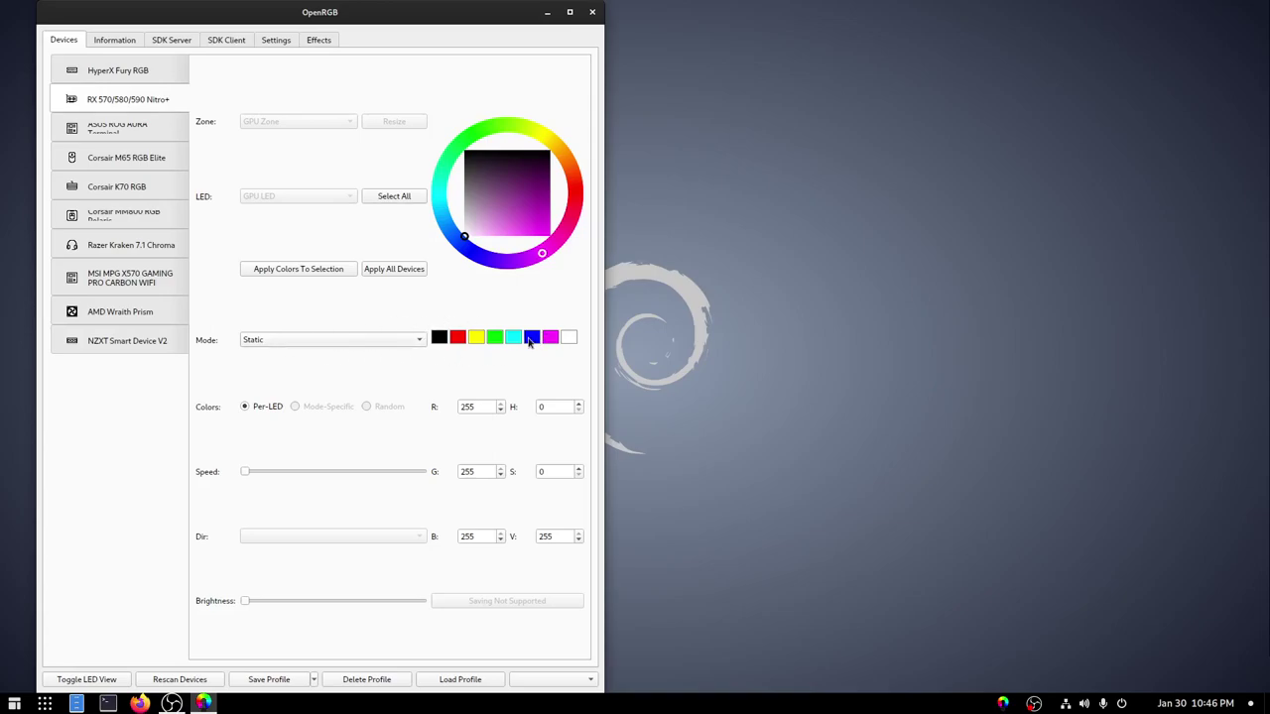
click(283, 42)
click(319, 41)
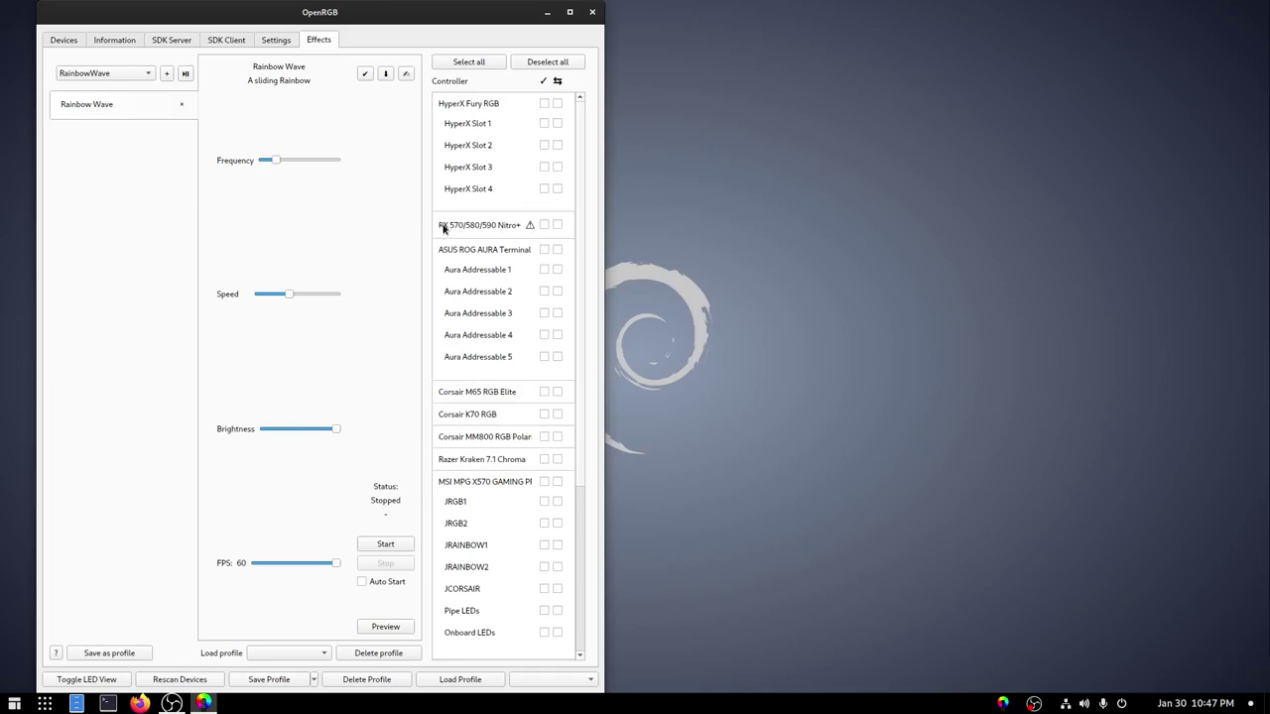
mouse_move(530, 229)
Select all controllers for the Rainbow Wave effect and review the controller list
scroll(579, 297, down, 5)
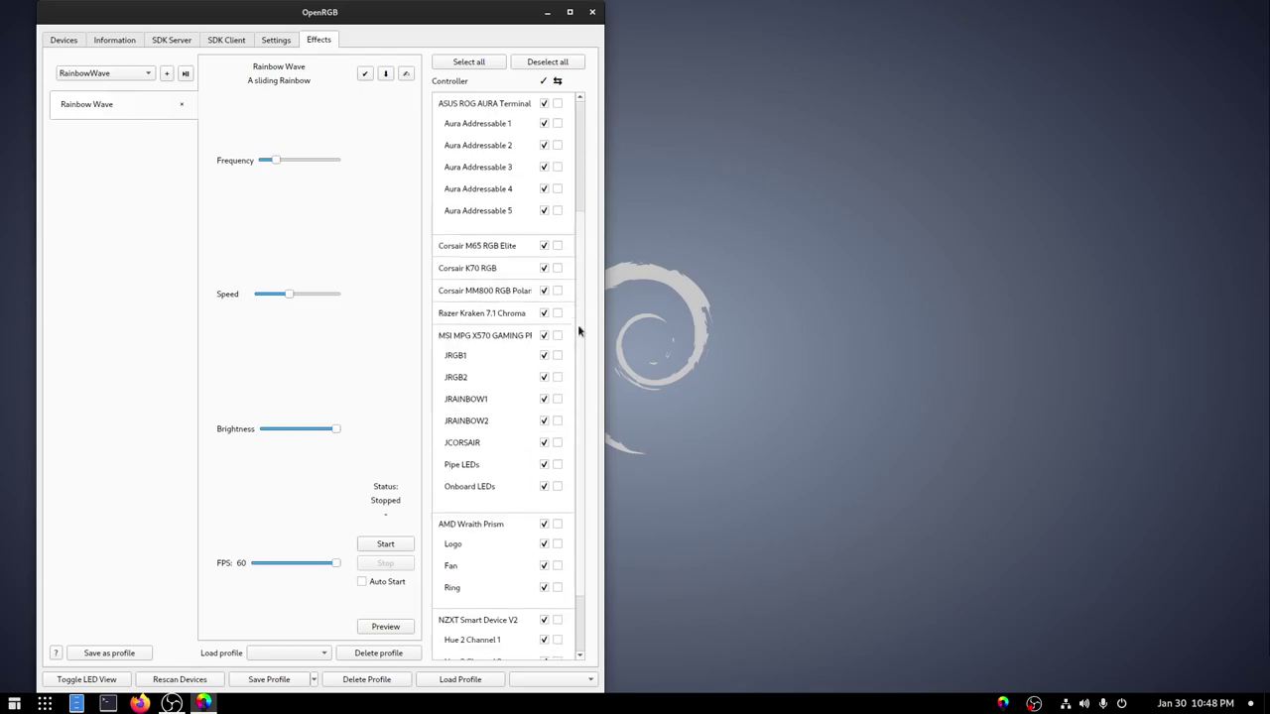
scroll(565, 298, up, 2)
scroll(563, 260, up, 2)
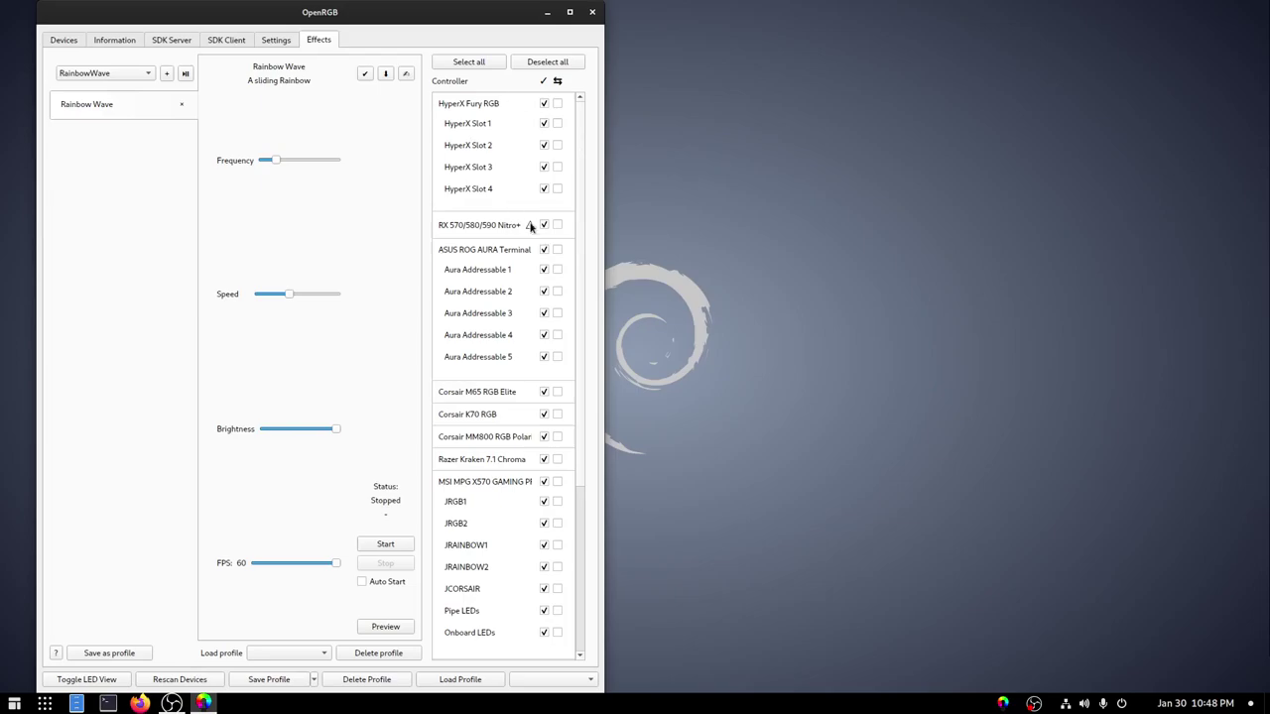
mouse_move(583, 140)
mouse_down()
mouse_move(578, 351)
mouse_move(584, 124)
mouse_up()
drag(583, 169, 574, 140)
With the camera feeds shown alongside, lower the Rainbow Wave speed slightly and start the effect
key(alt+Tab)
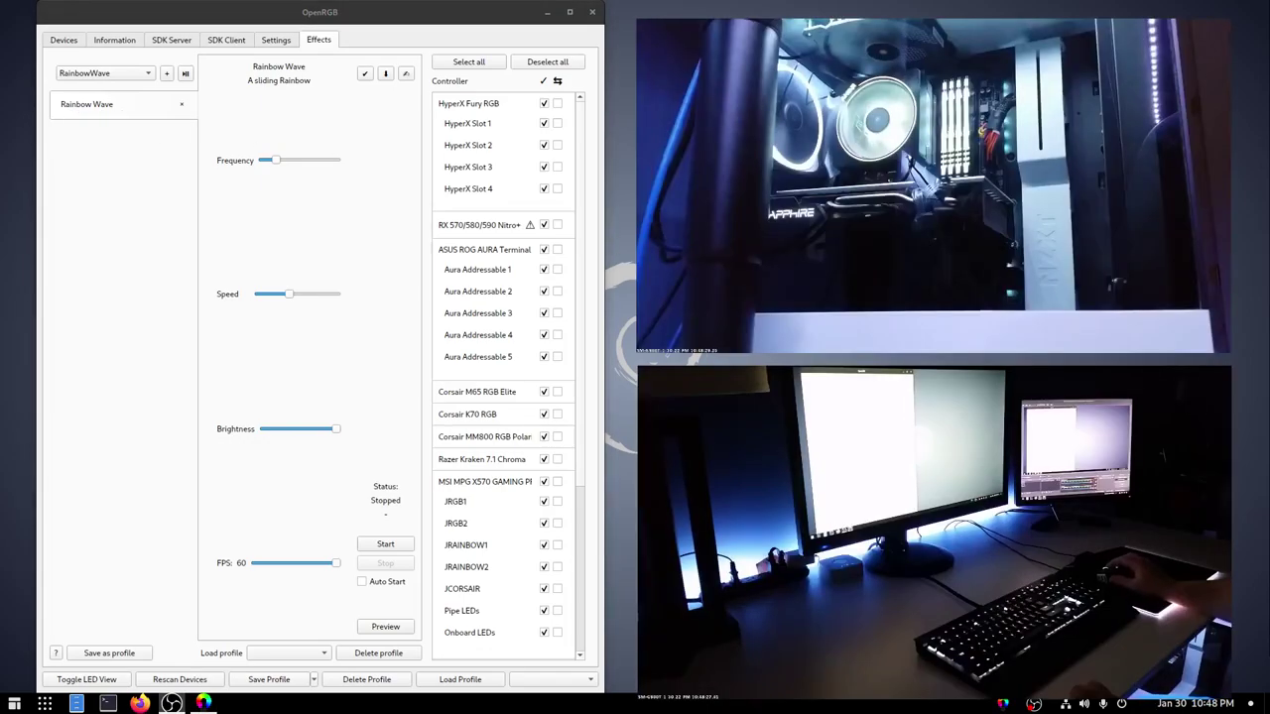
click(312, 10)
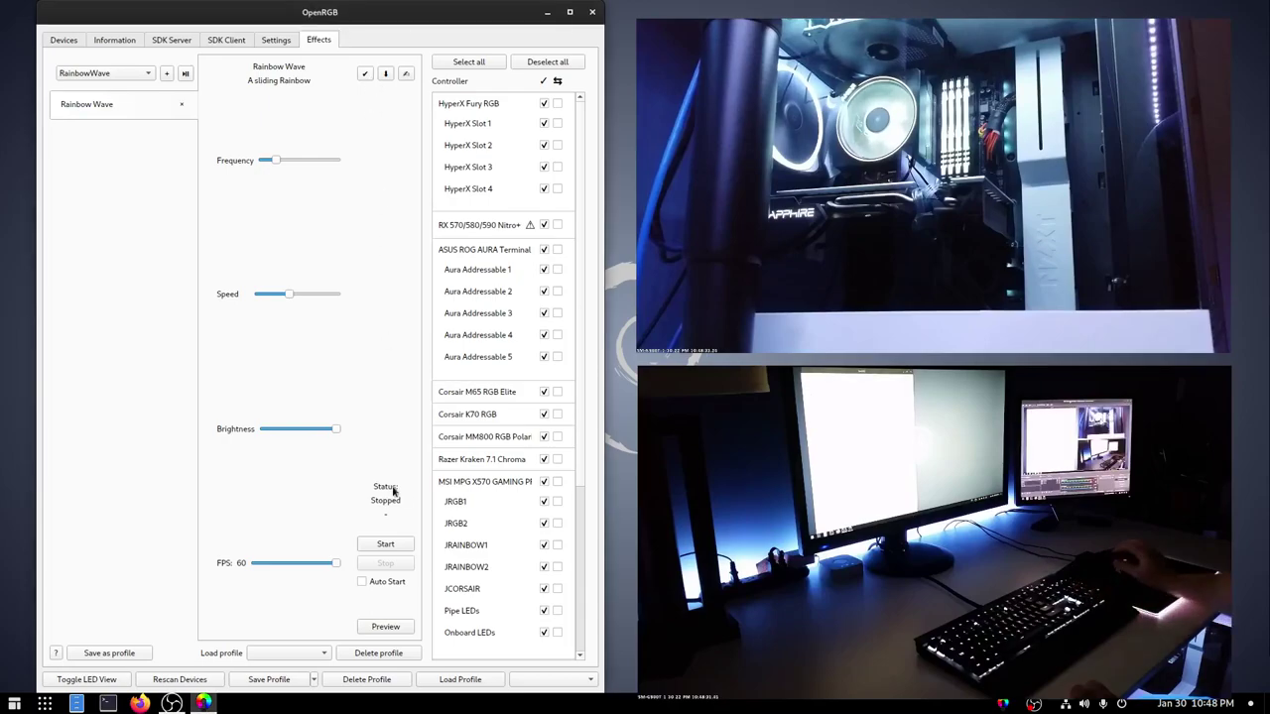
drag(285, 294, 281, 298)
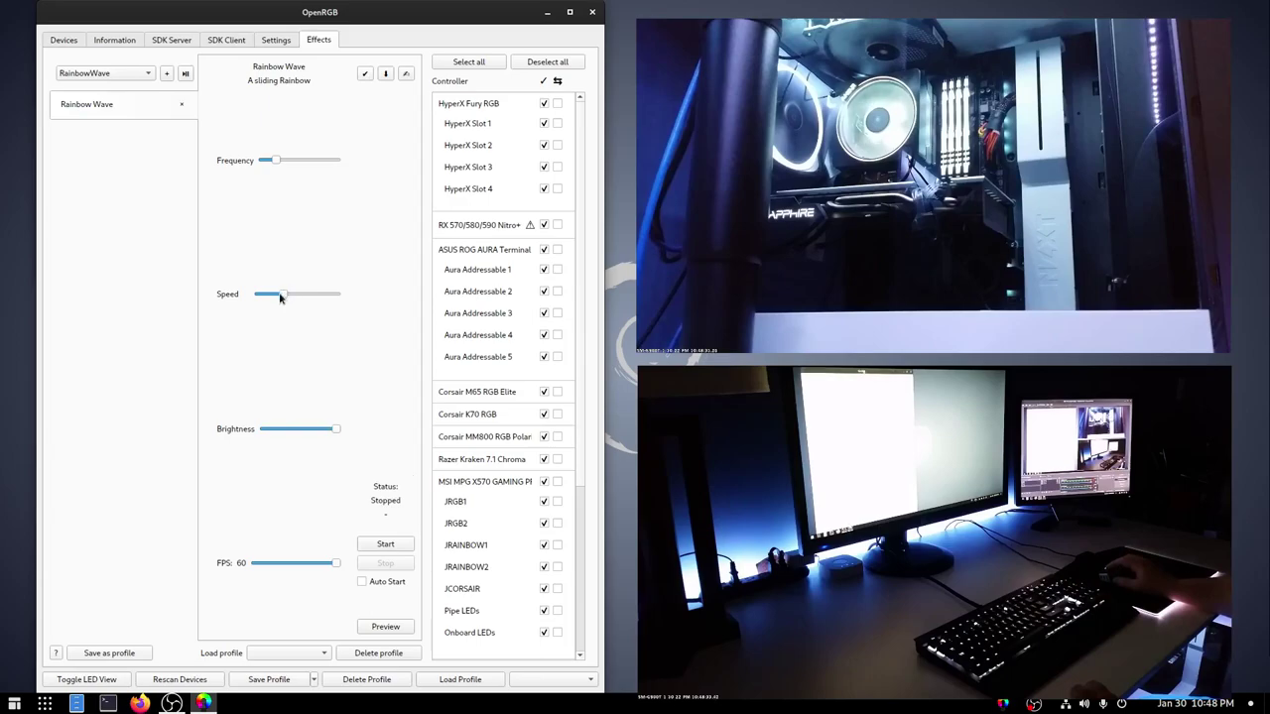
click(378, 545)
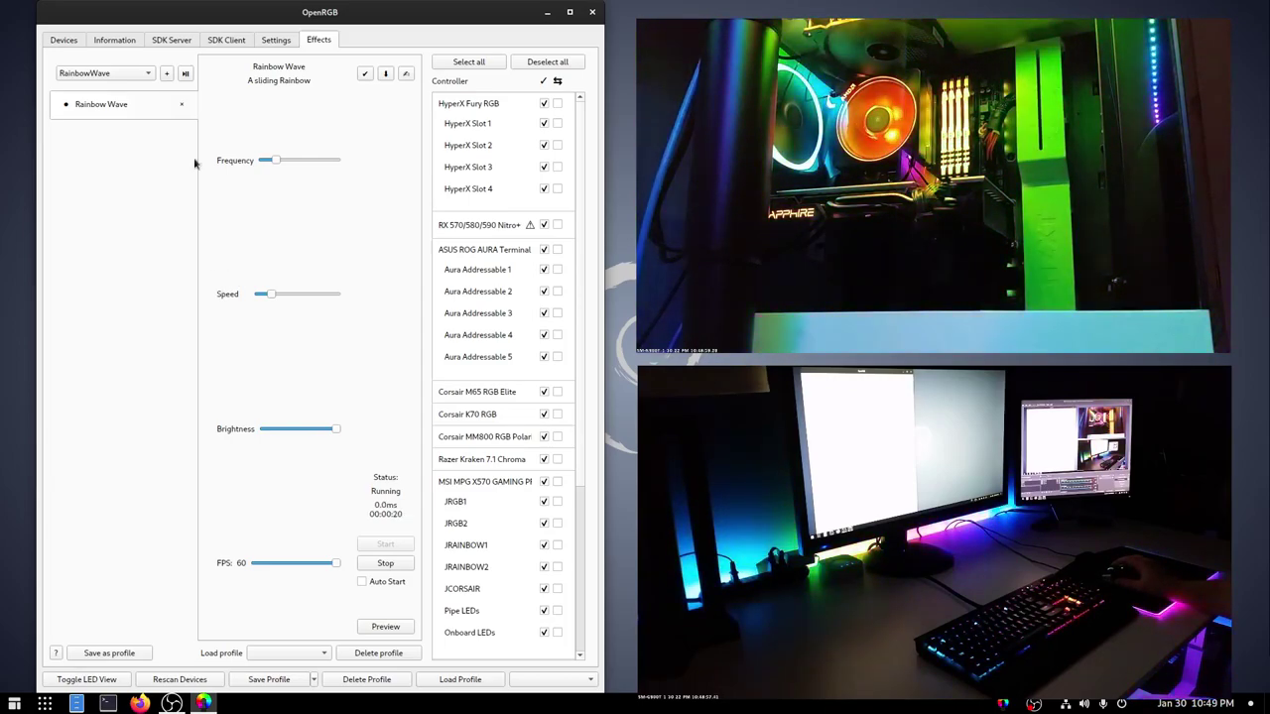
Remove the running Rainbow Wave effect and add the AudioVisualizer effect instead
click(182, 108)
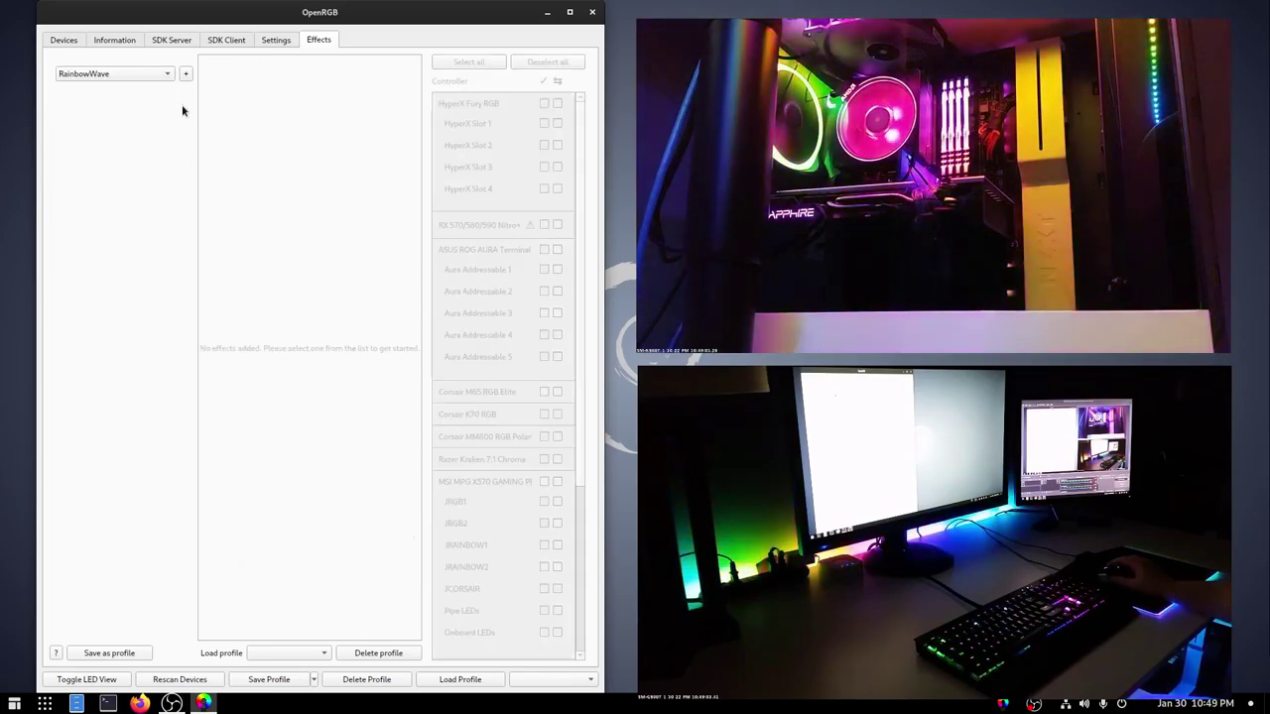
click(140, 75)
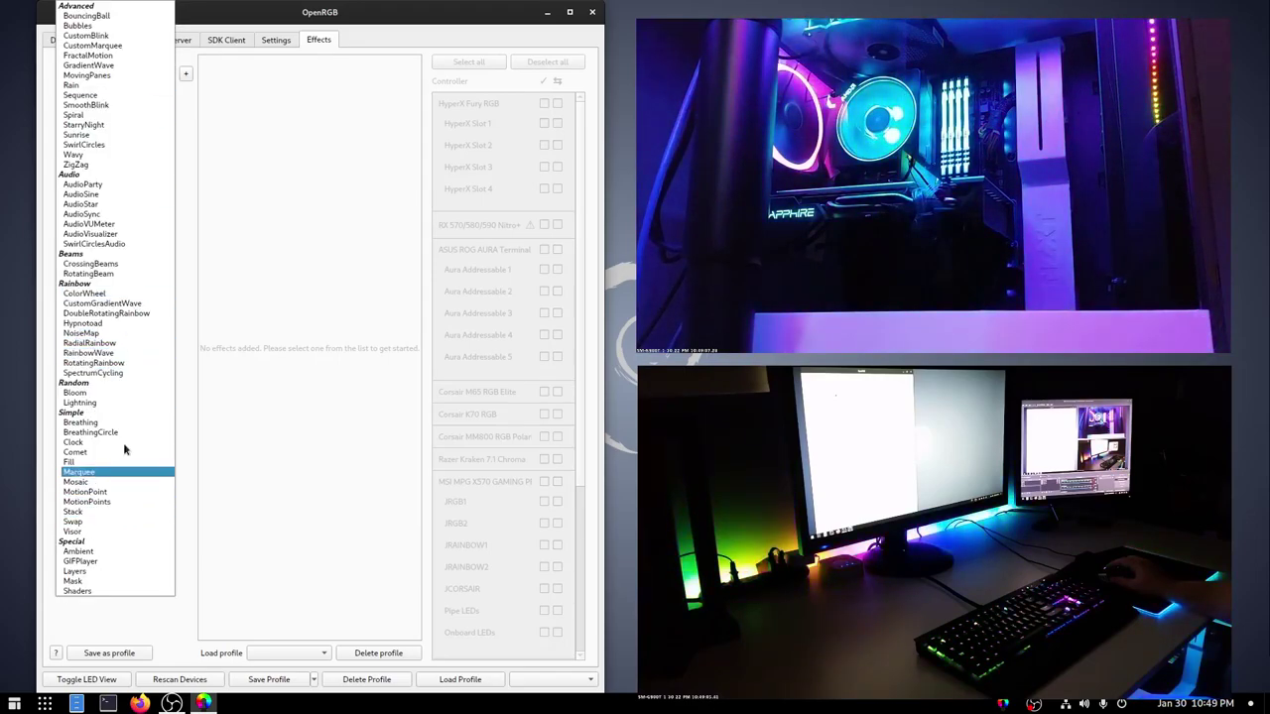
click(105, 236)
click(186, 74)
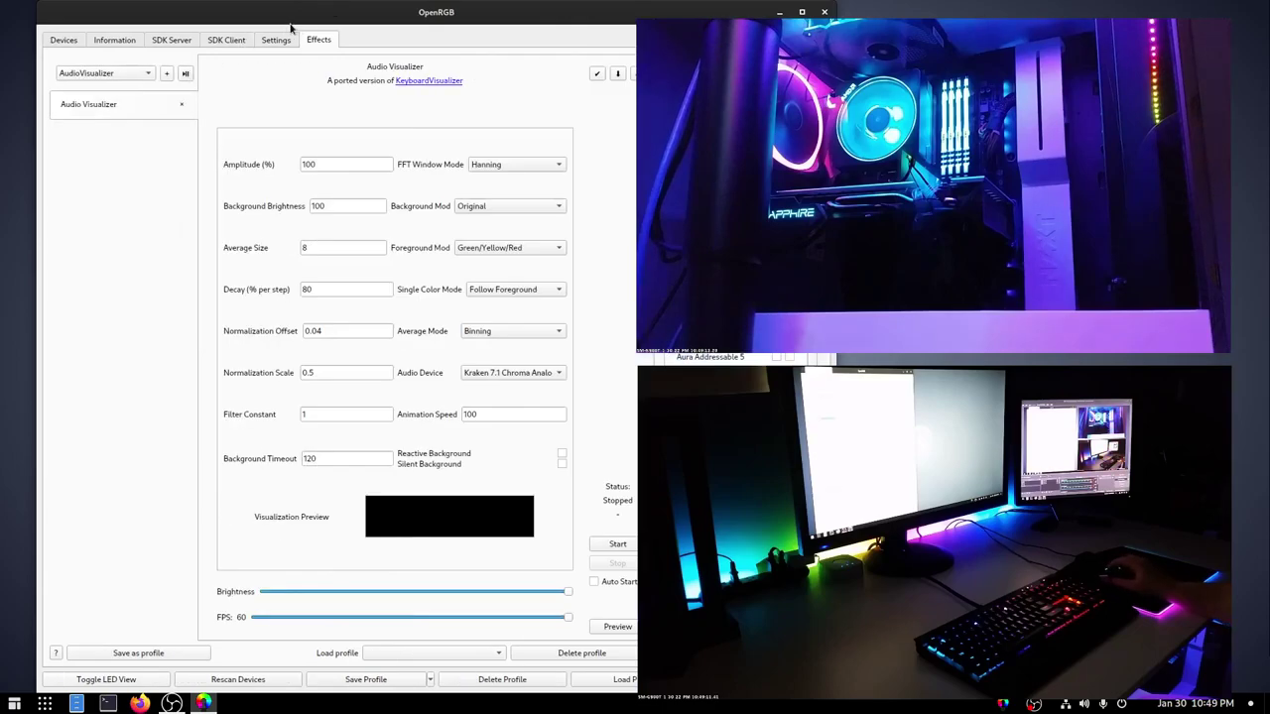
Start the Audio Visualizer effect and choose Kraken 7.1 Chroma Analog Stereo as its audio device
drag(220, 24, 176, 23)
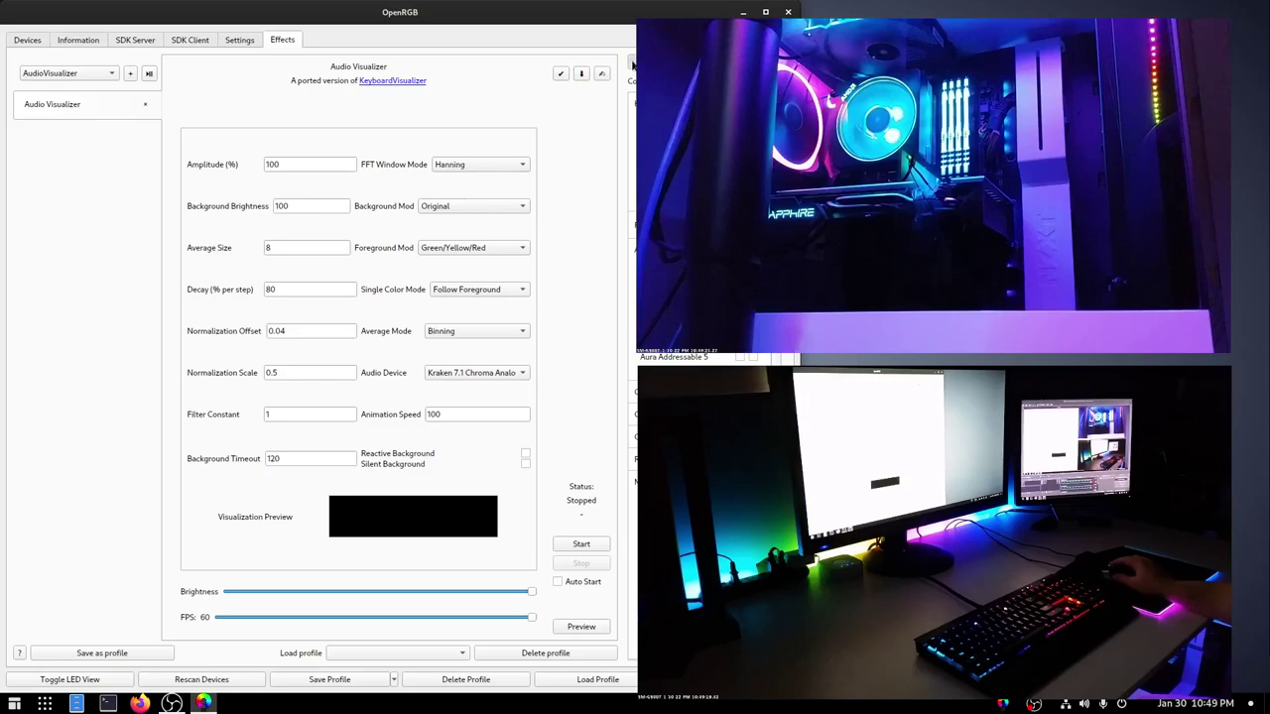
click(583, 545)
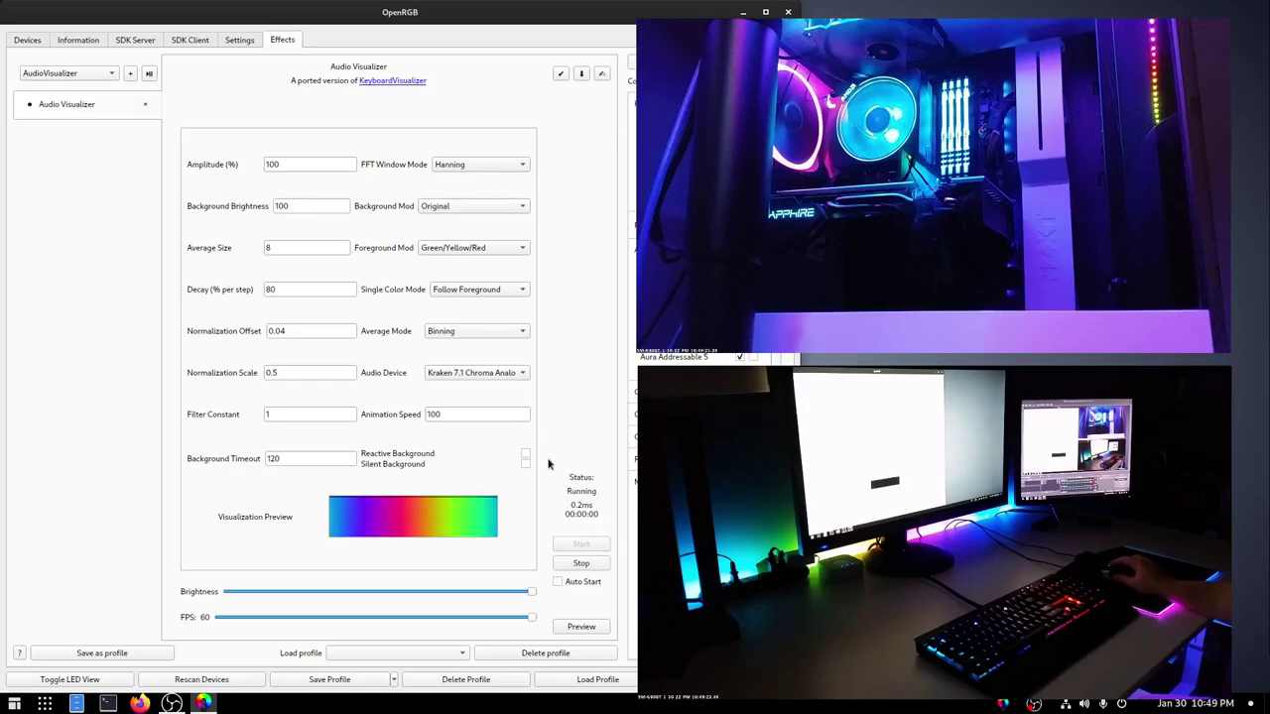
click(478, 372)
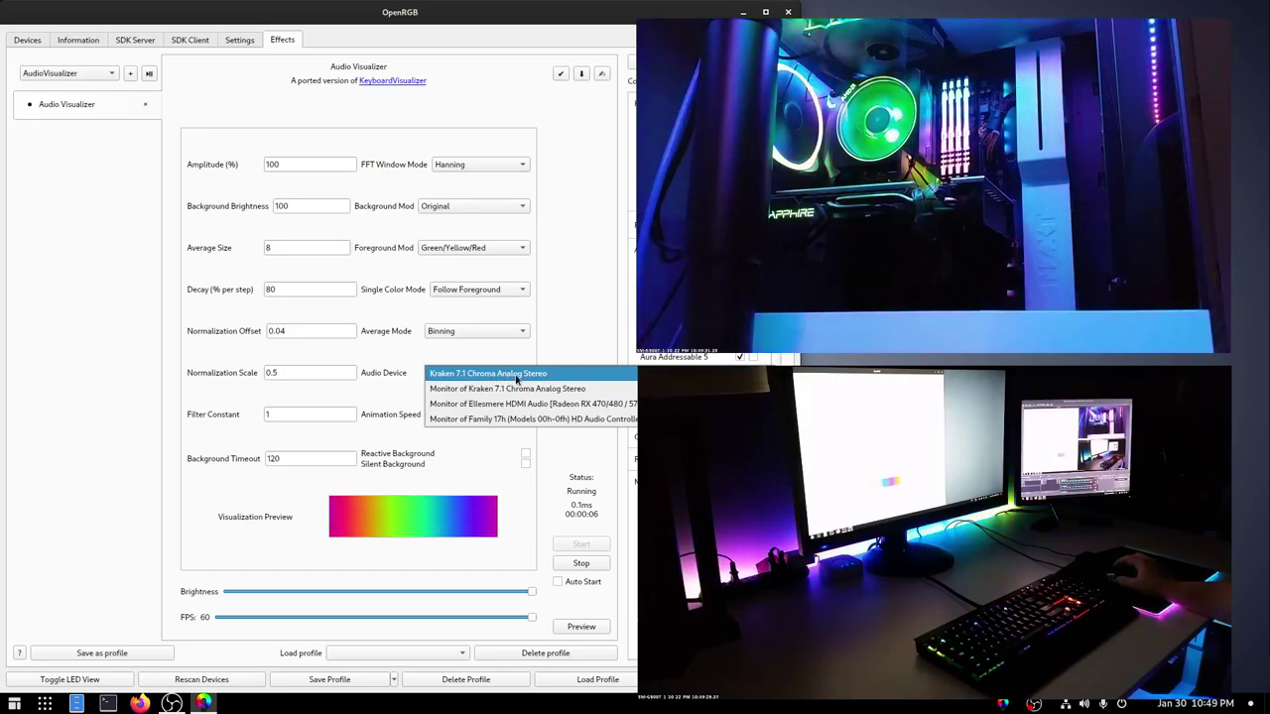
click(443, 375)
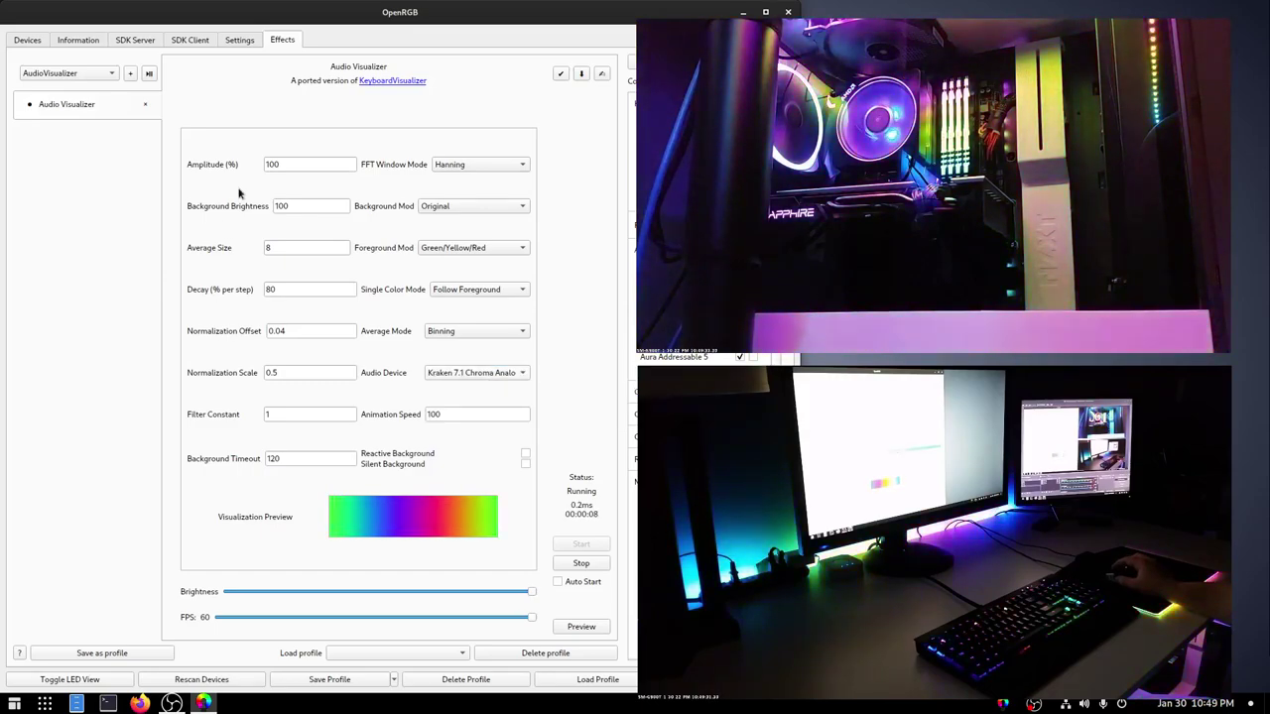
Raise the Audio Visualizer's amplitude to 10000 percent
click(291, 164)
text(0)
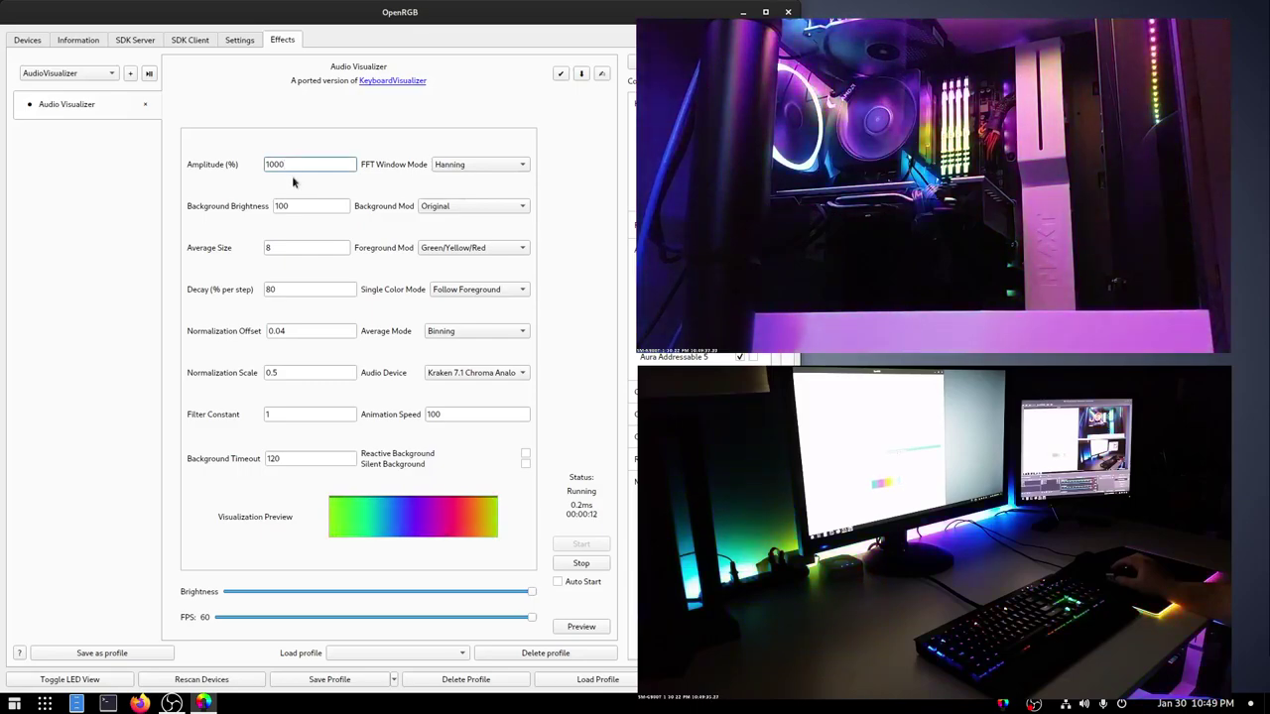
drag(288, 165, 236, 163)
text(10000)
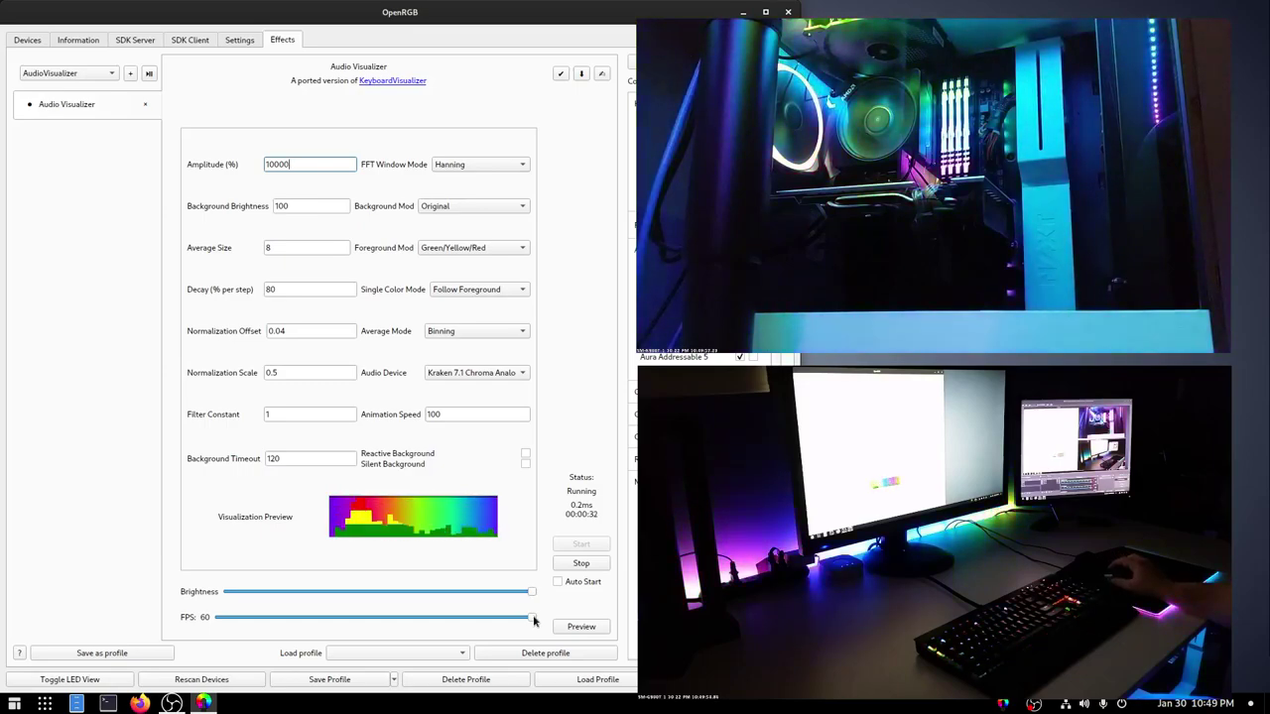
Lower the Audio Visualizer to 30 FPS and set its background brightness to 25
drag(533, 620, 470, 622)
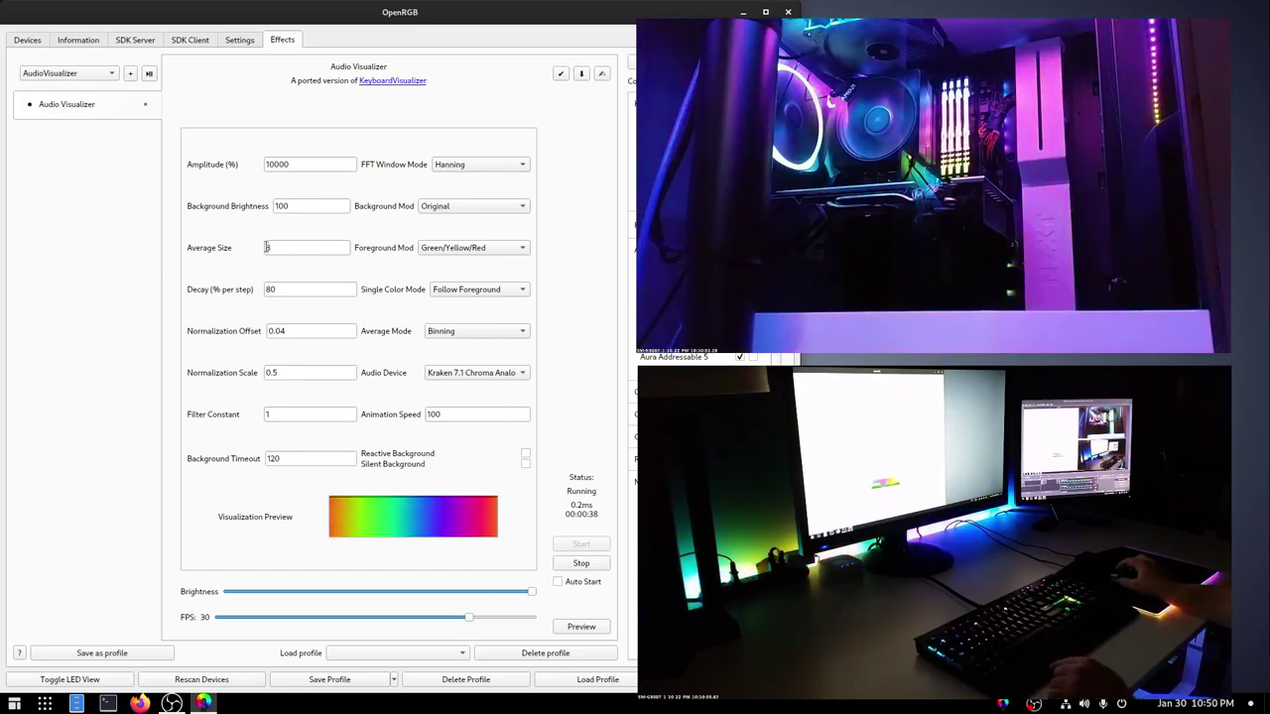
double_click(281, 205)
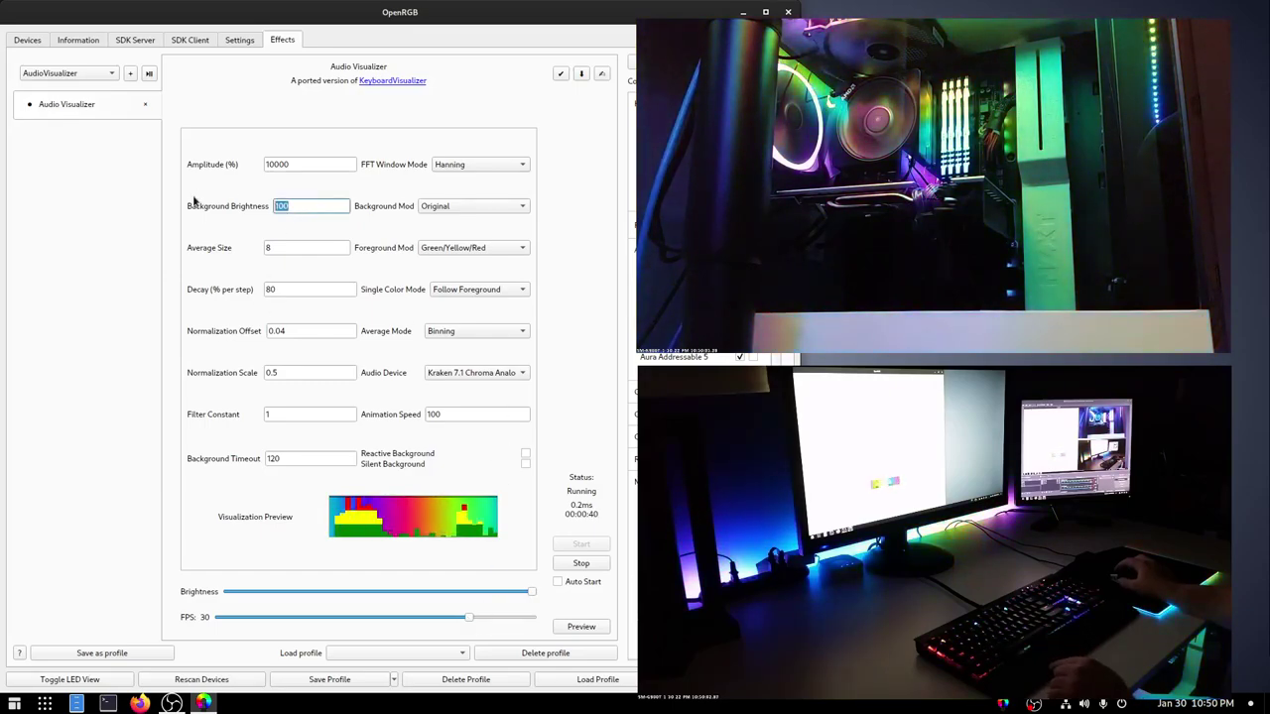
text(25)
key(Return)
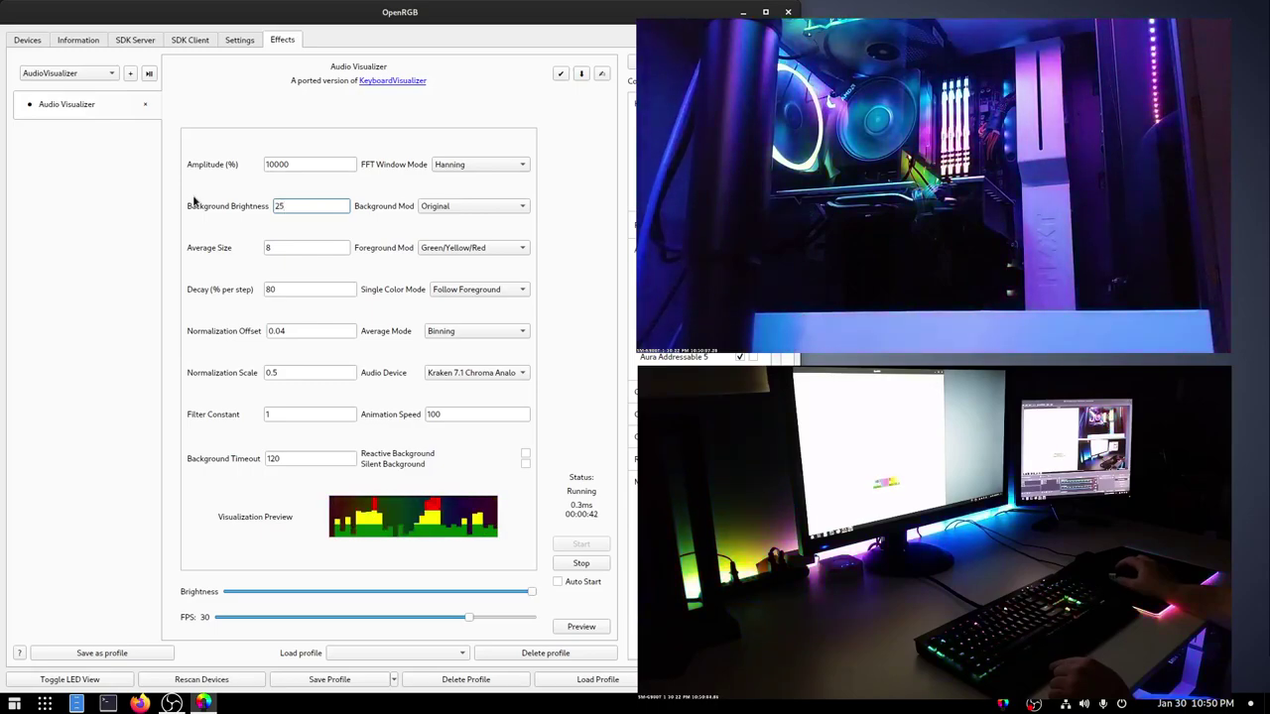
Set the visualizer's foreground mode to White and watch the effect in the full-screen desk camera feed
click(473, 247)
click(434, 51)
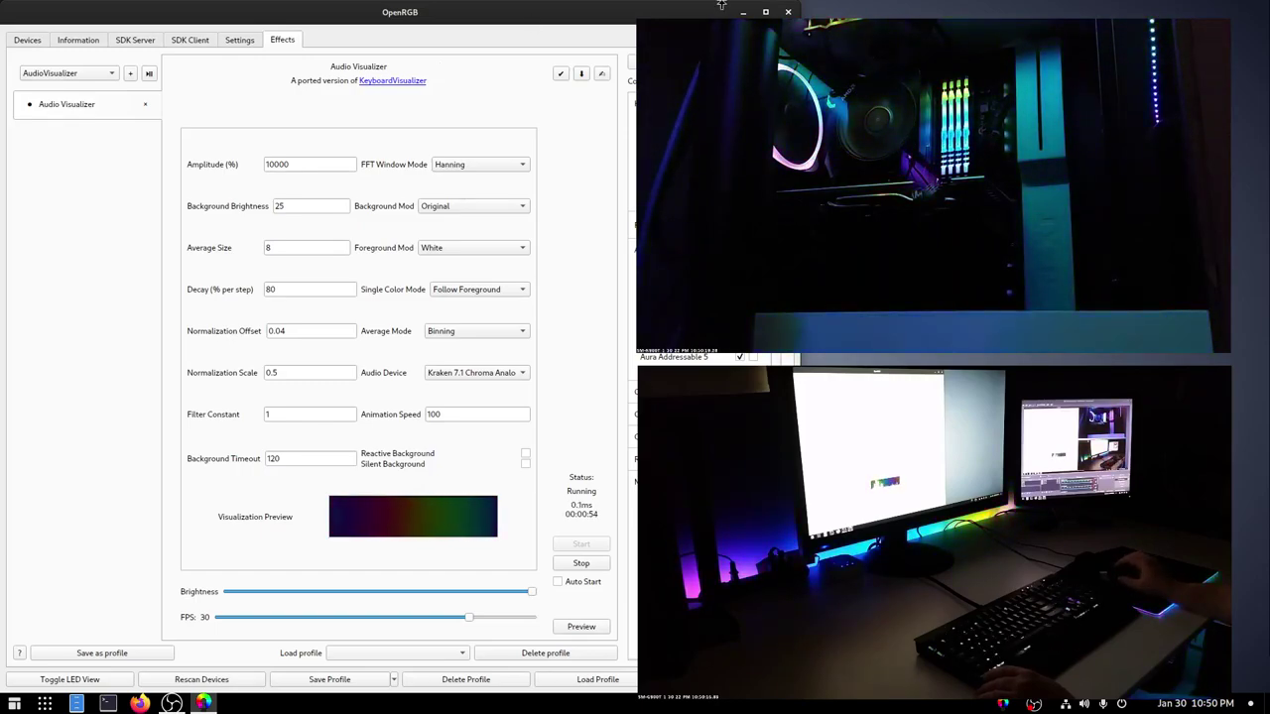
key(alt+Tab)
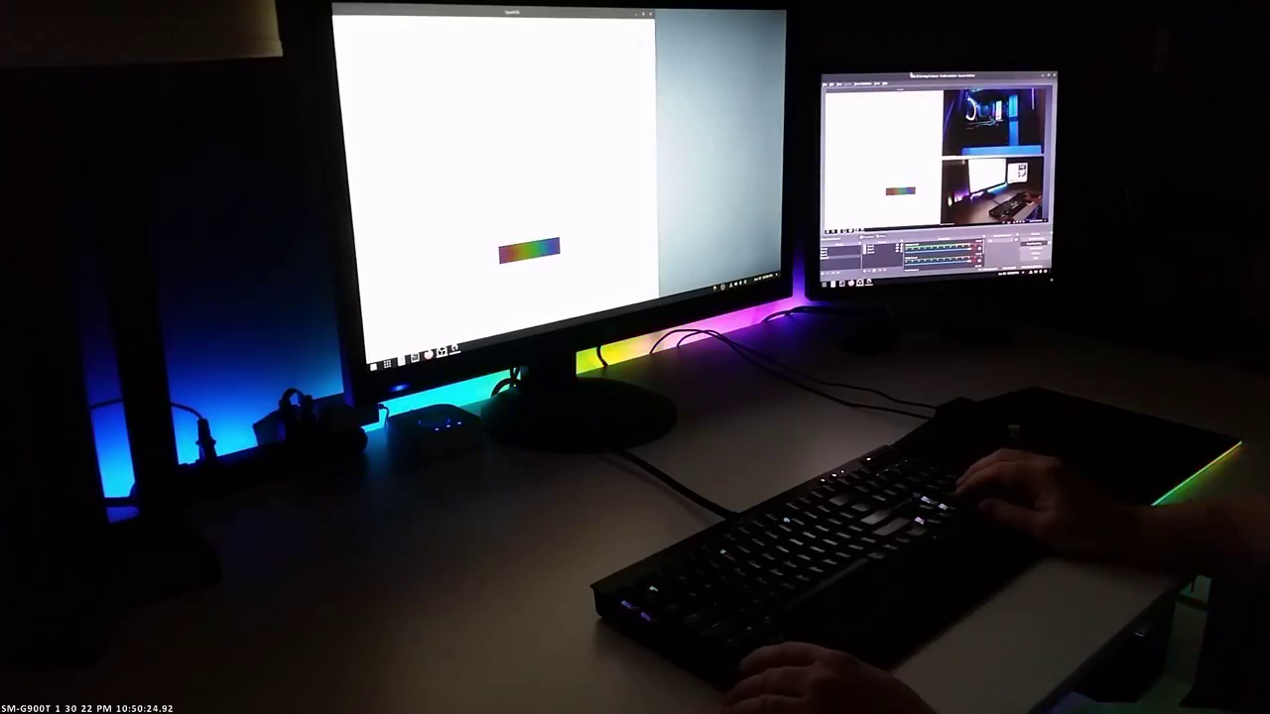
key(F2)
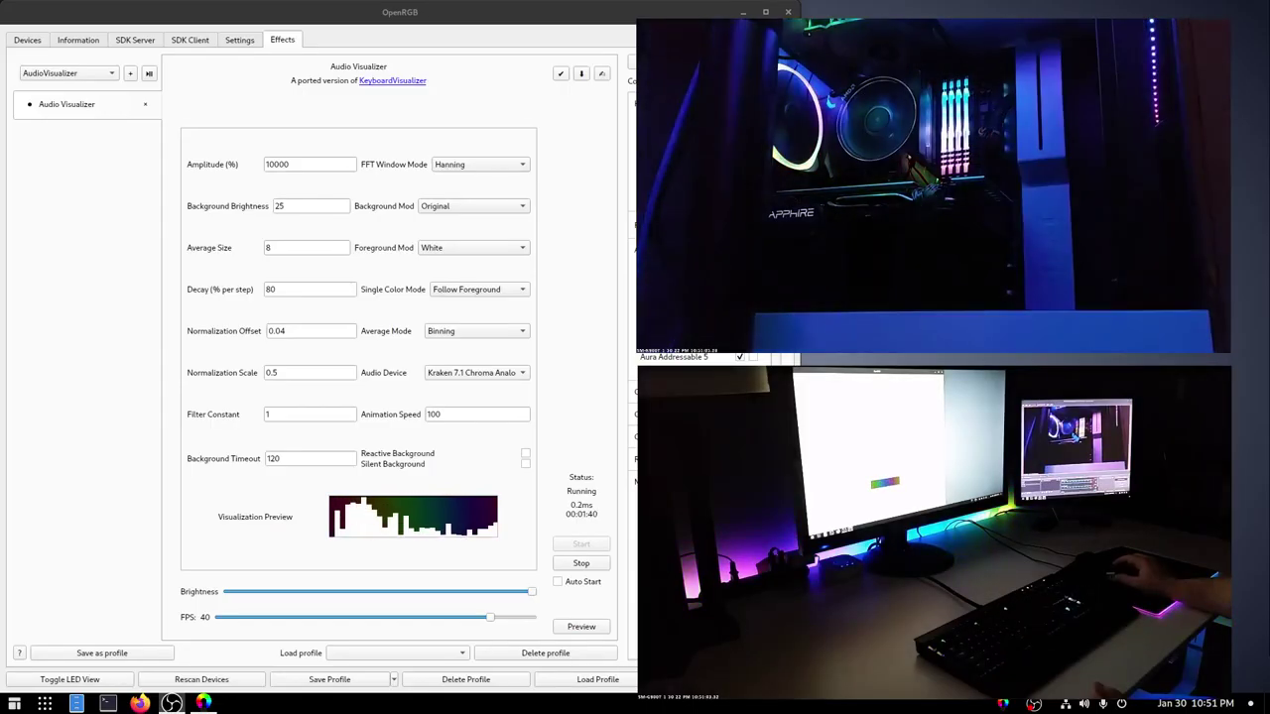
Remove the running Audio Visualizer effect and review the list of available effects
click(148, 106)
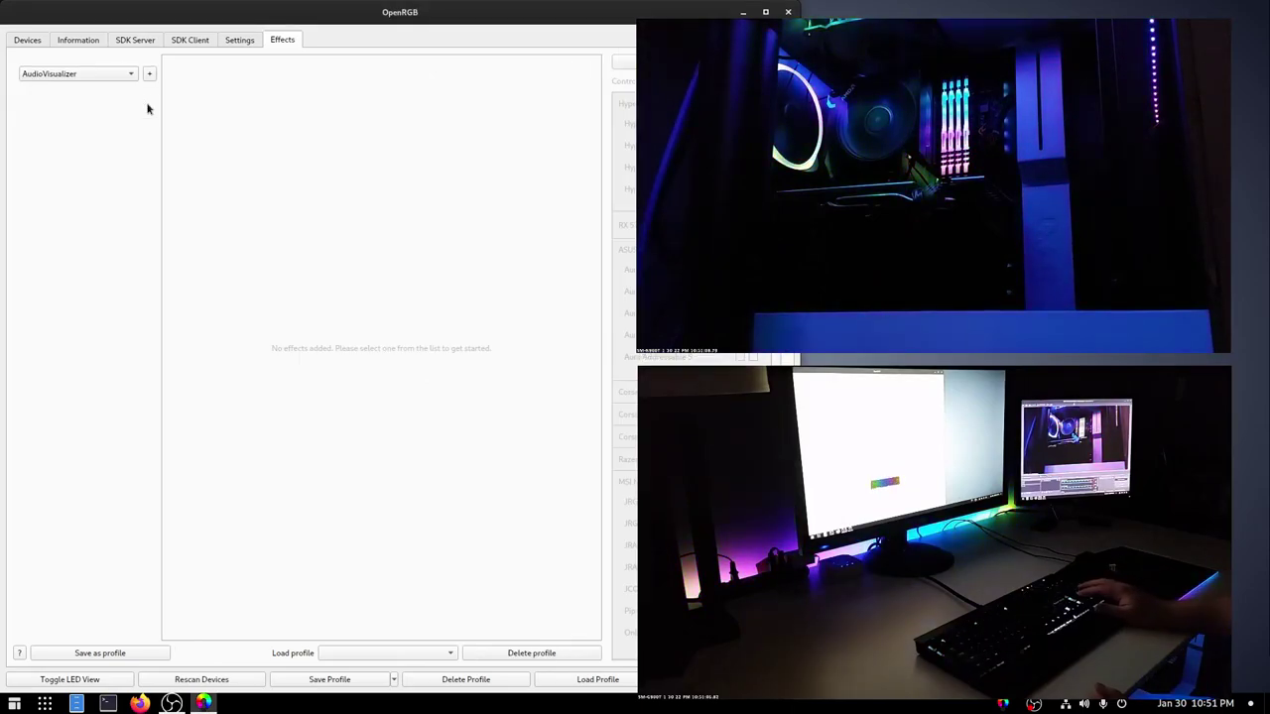
click(67, 73)
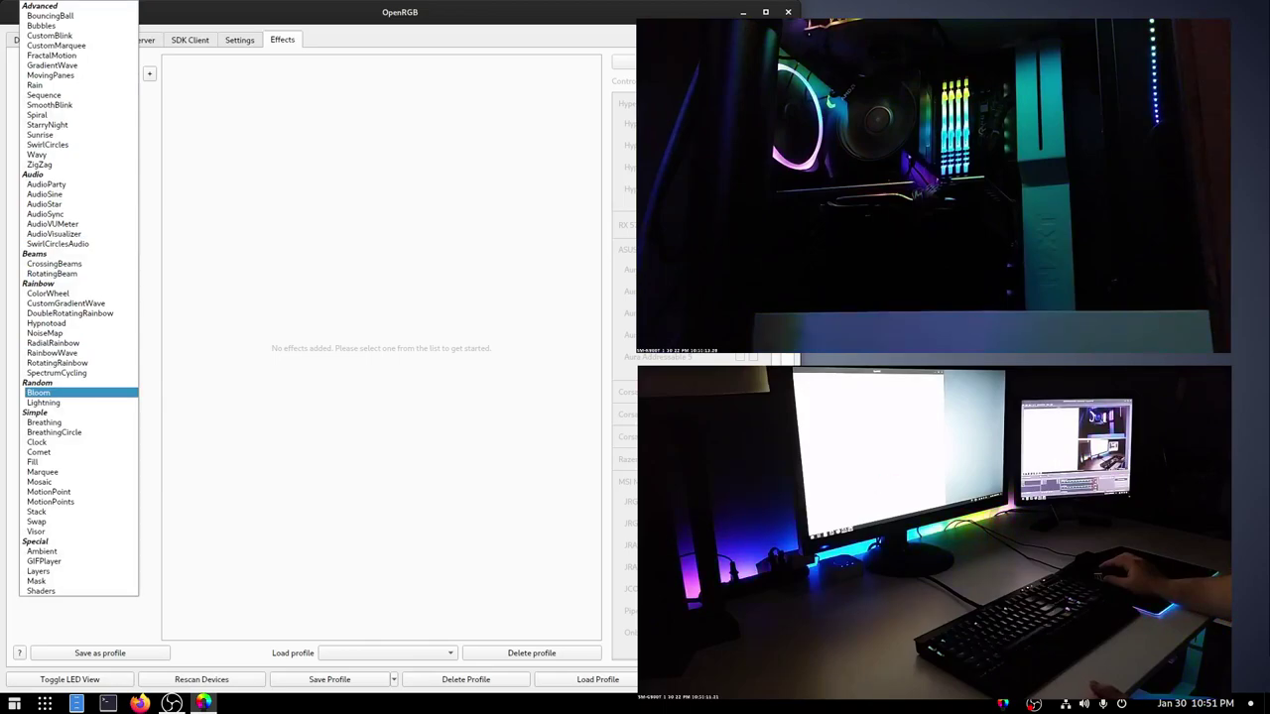
key(Escape)
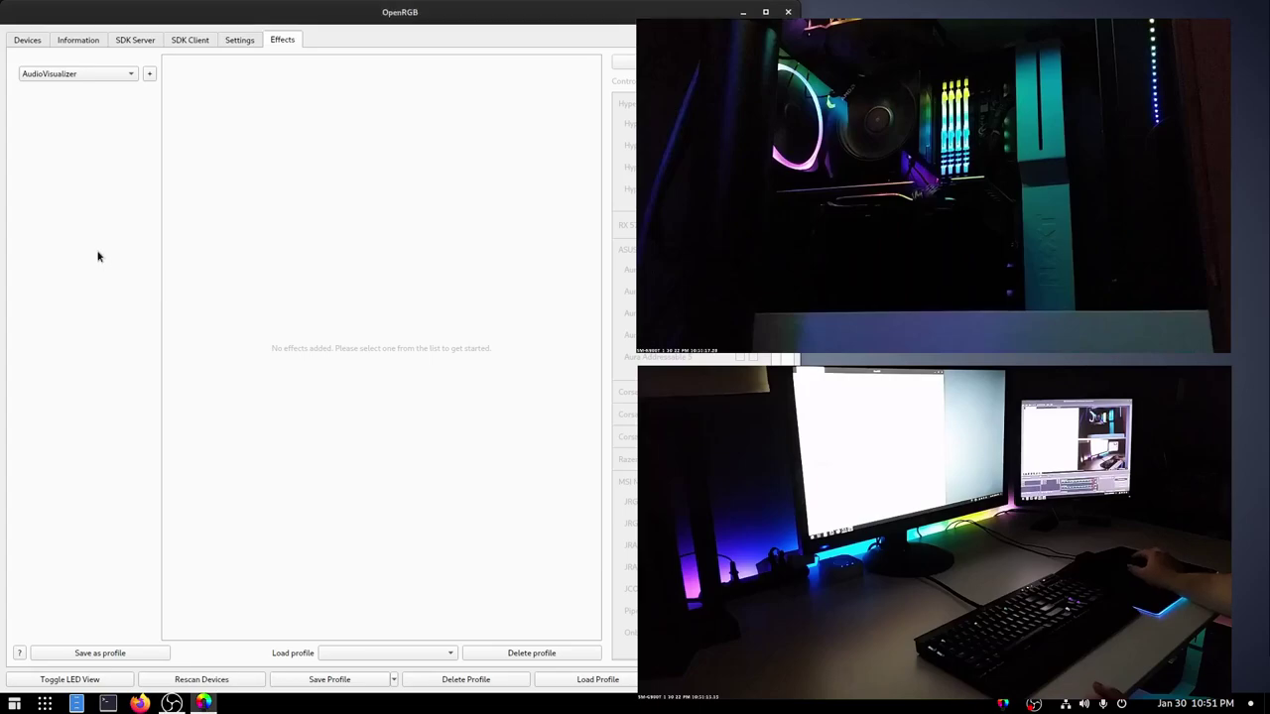
Add the Visor effect with random colors and run it at 30 FPS
click(104, 75)
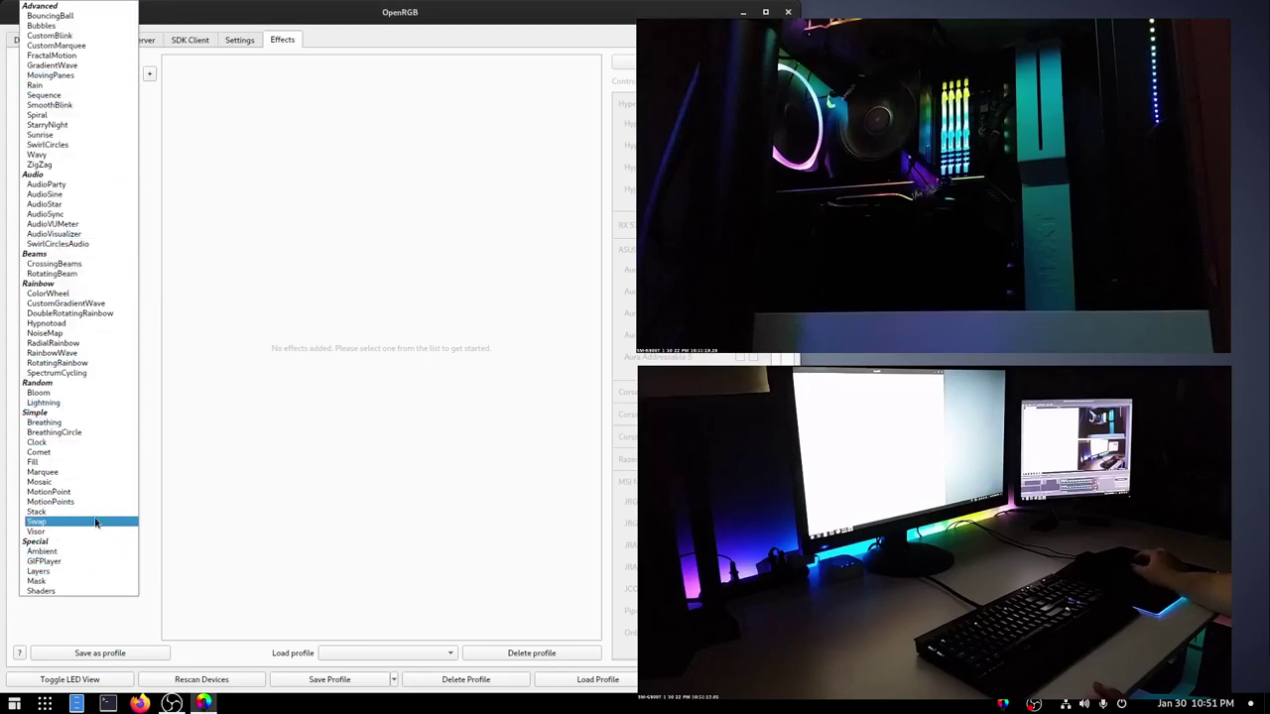
click(68, 531)
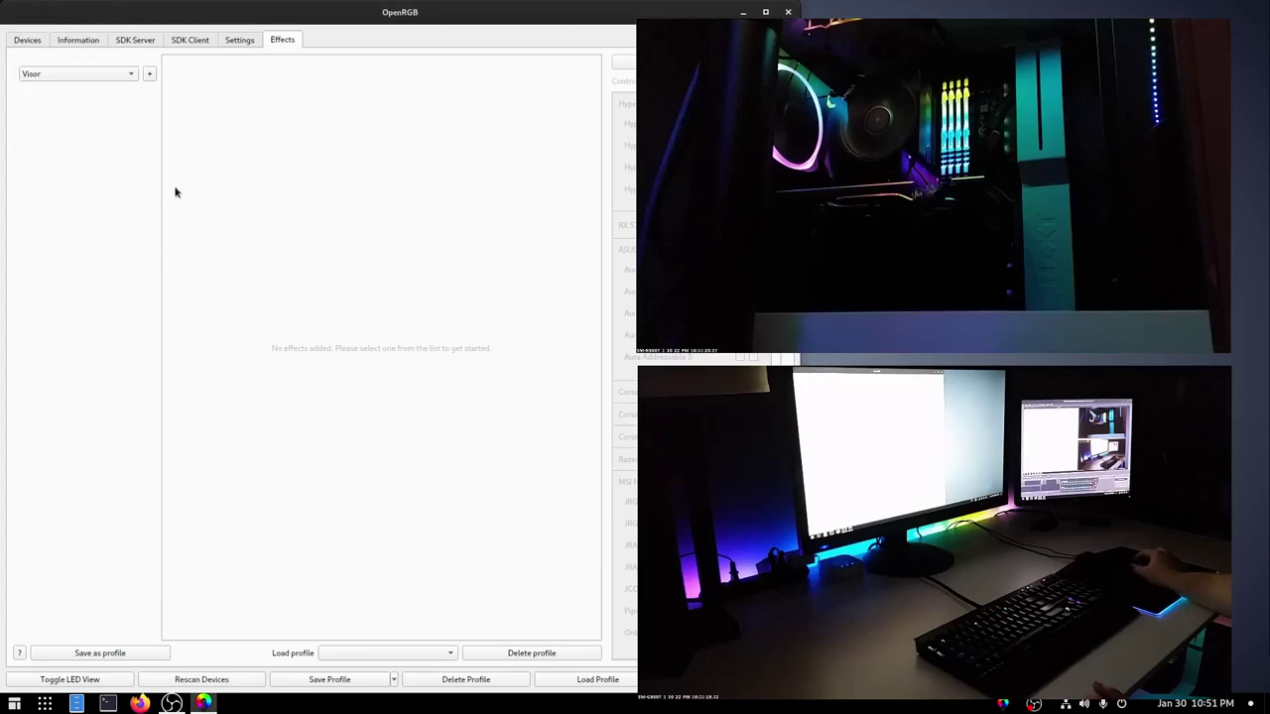
click(149, 74)
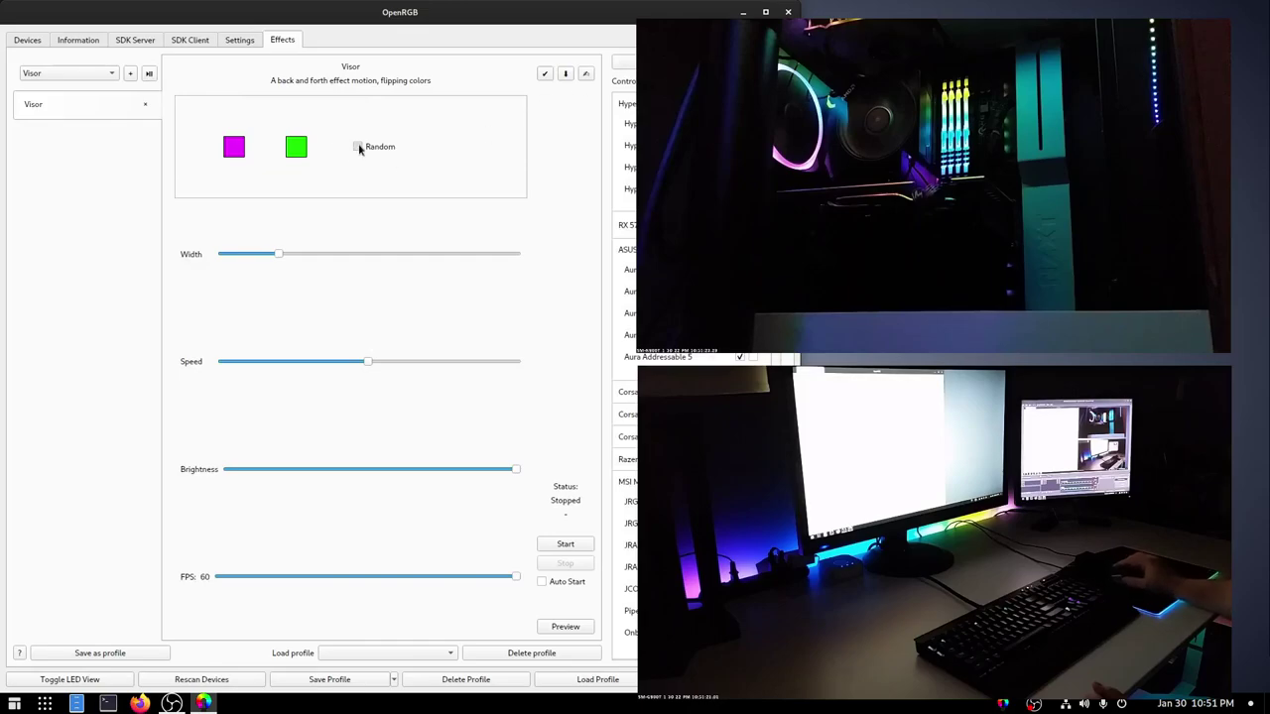
click(565, 545)
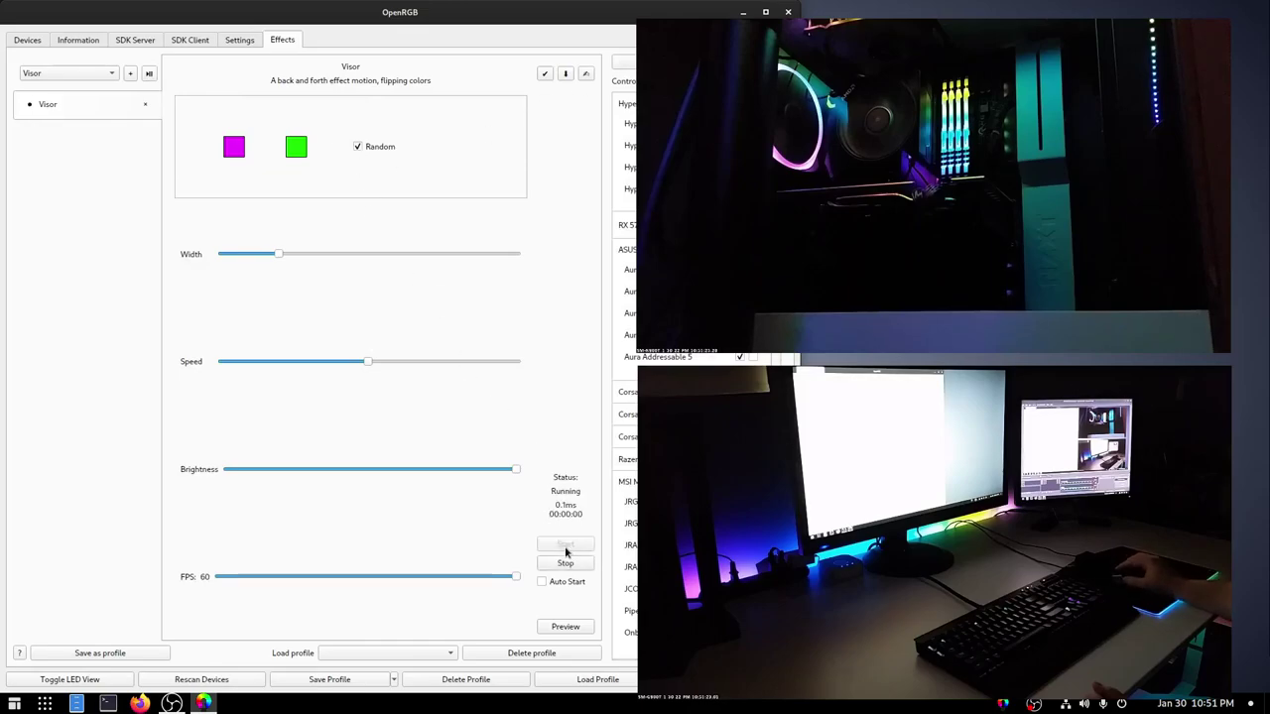
drag(517, 576, 456, 576)
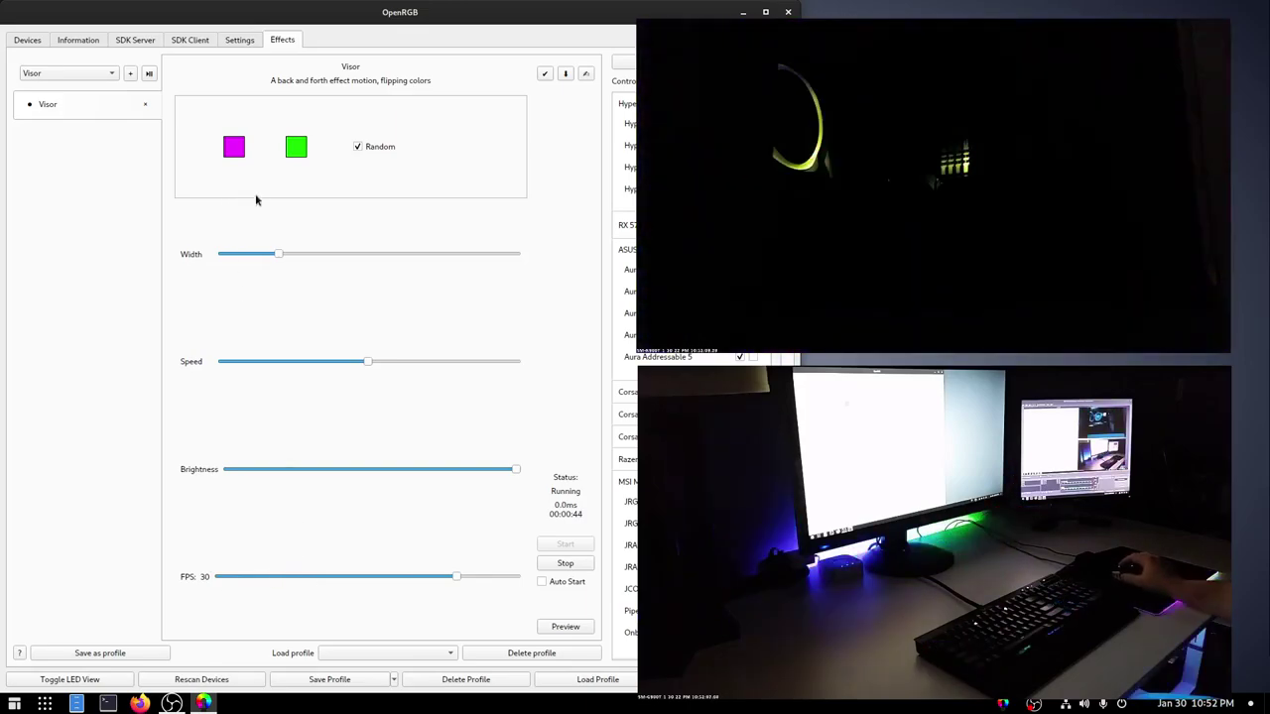
Remove the running Visor effect and add the Shaders effect instead
click(145, 107)
click(112, 73)
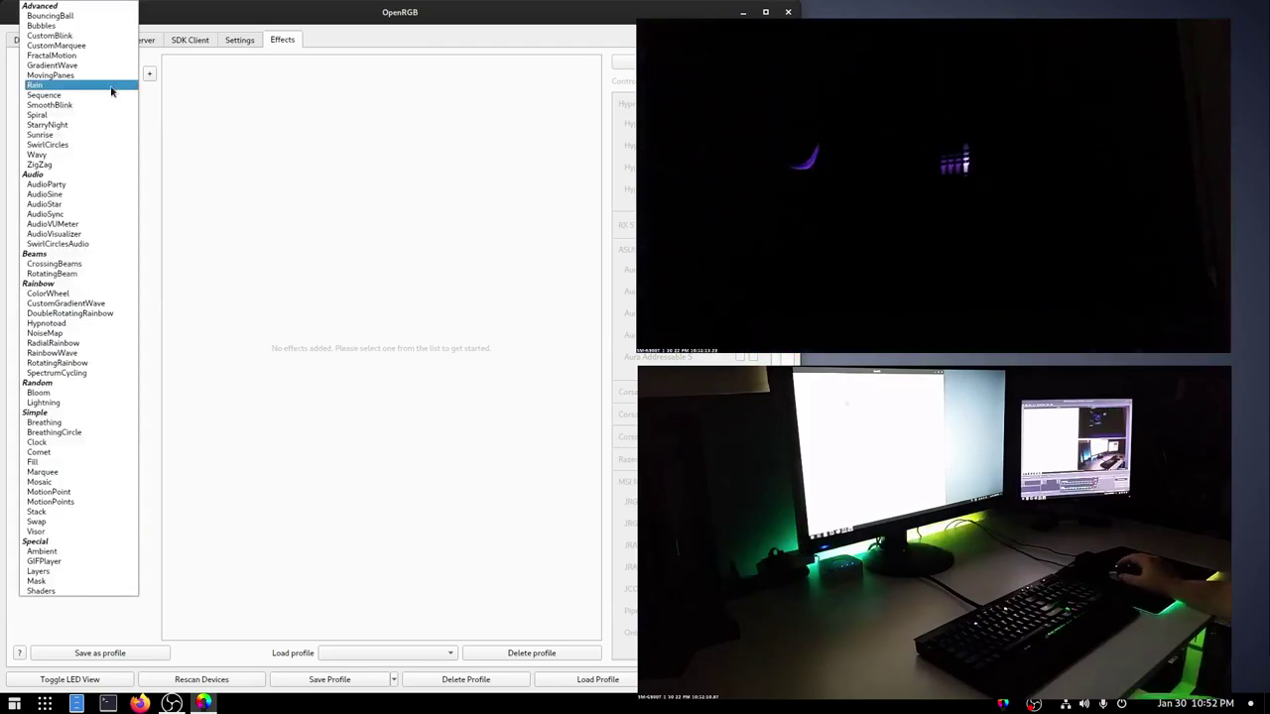
click(109, 586)
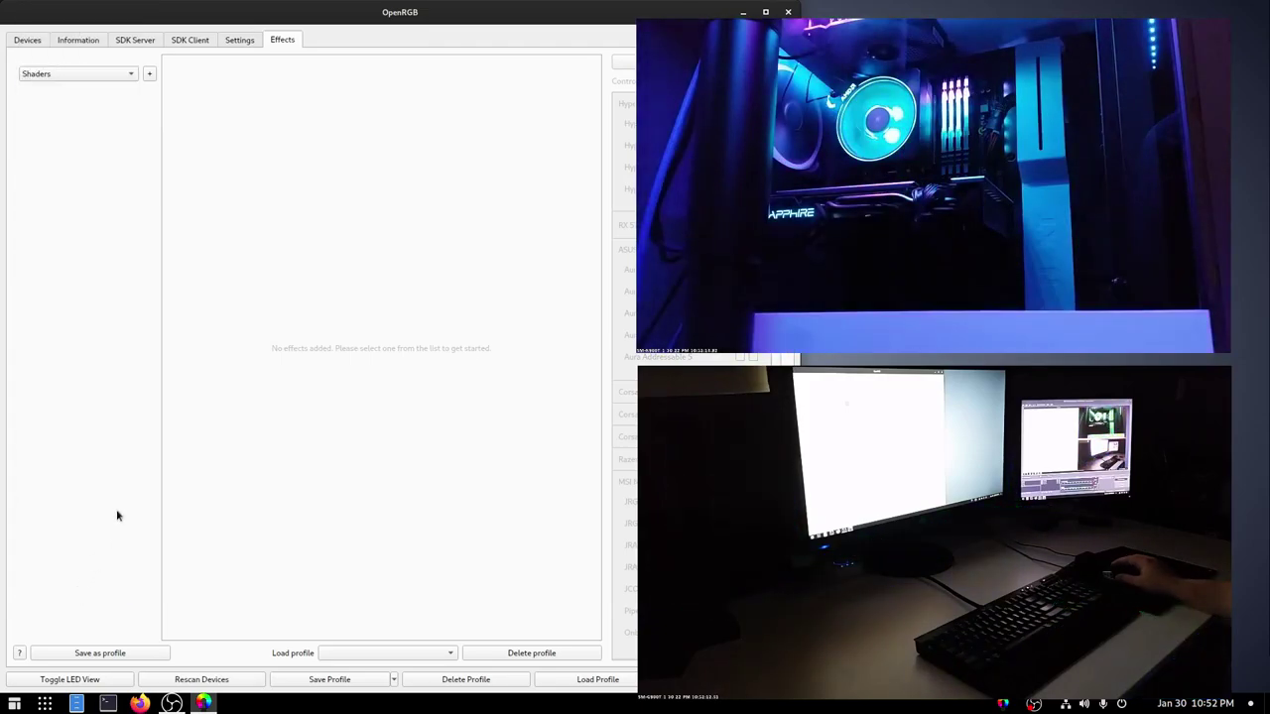
click(149, 73)
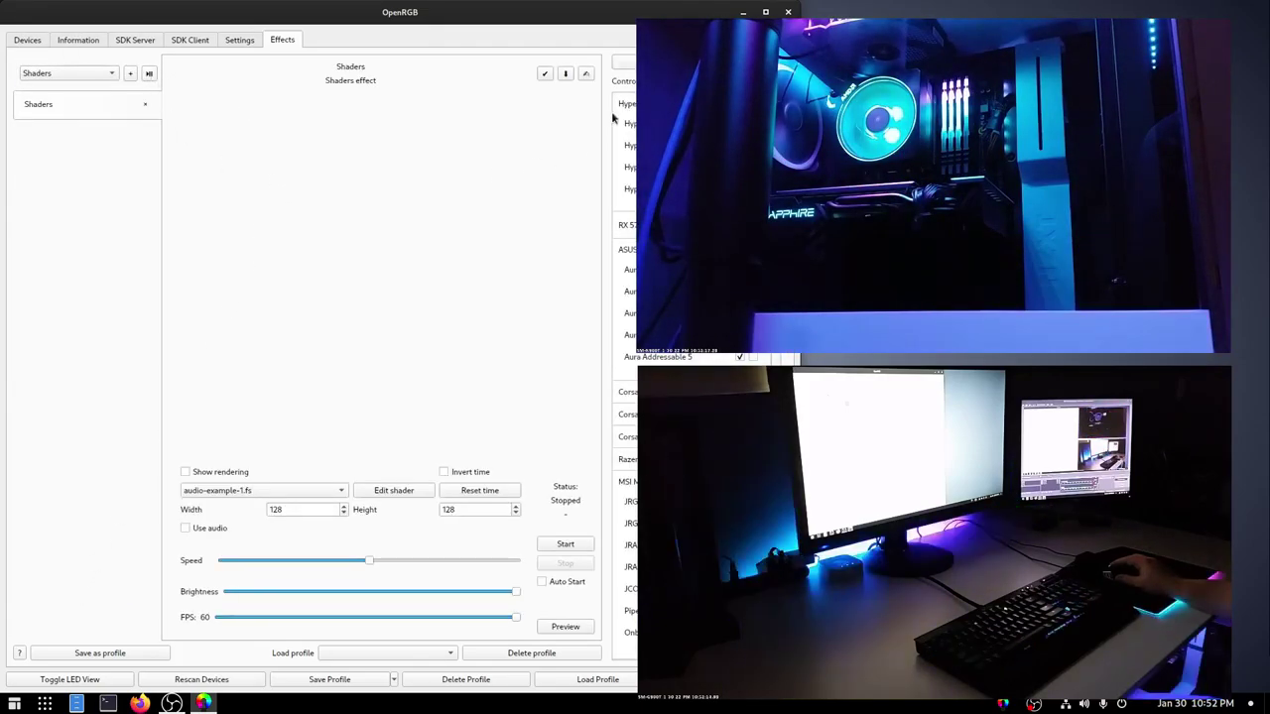
Choose the crazy-lines.fs shader with its rendering shown, and run the effect at 30 FPS
click(225, 492)
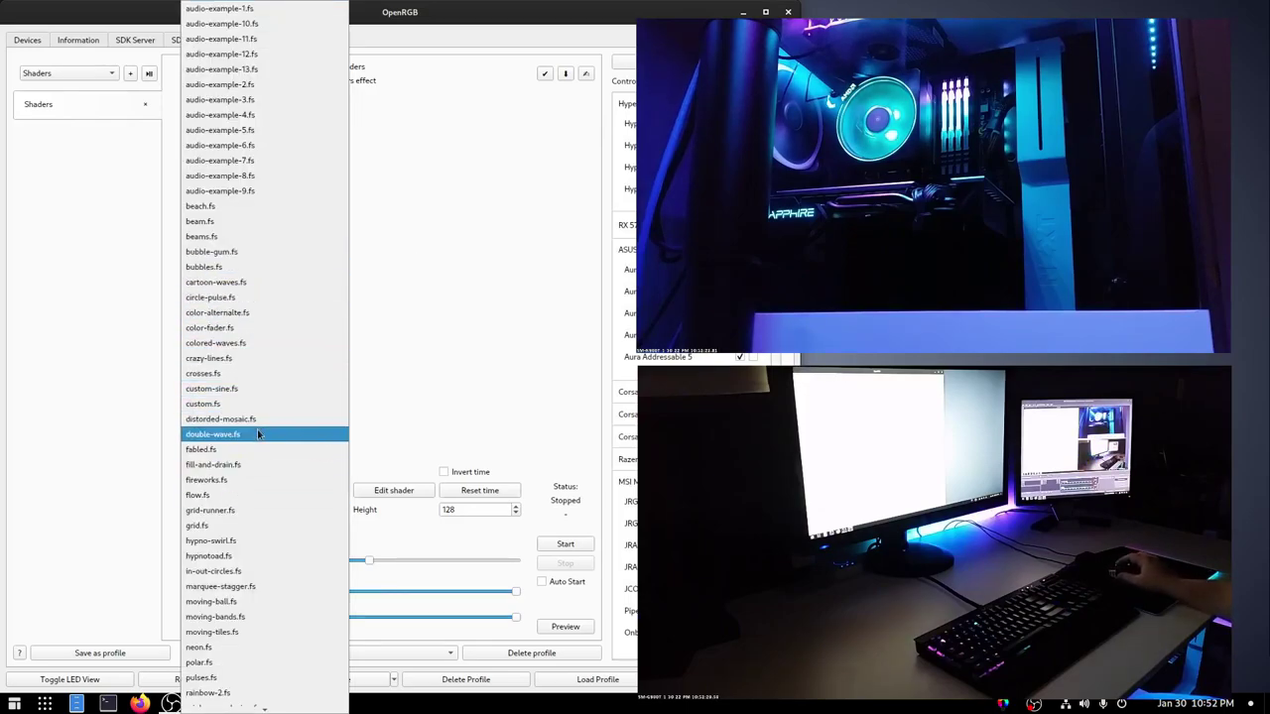
click(258, 358)
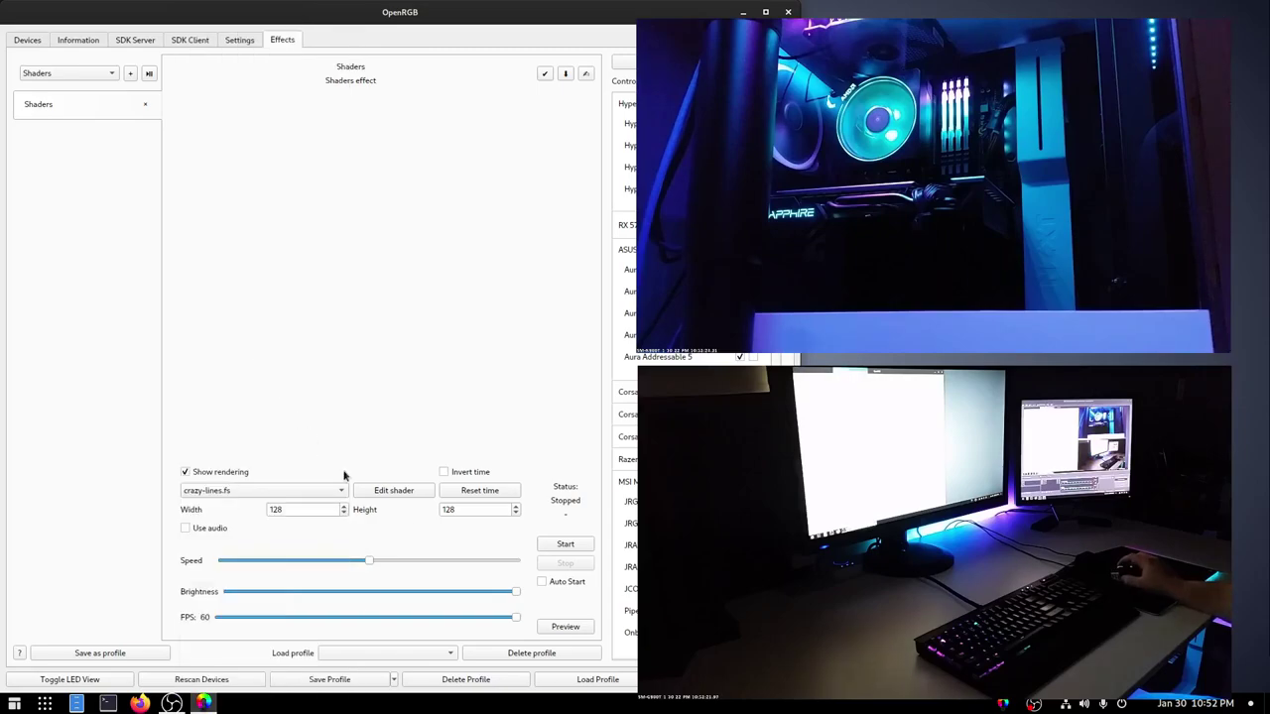
click(567, 543)
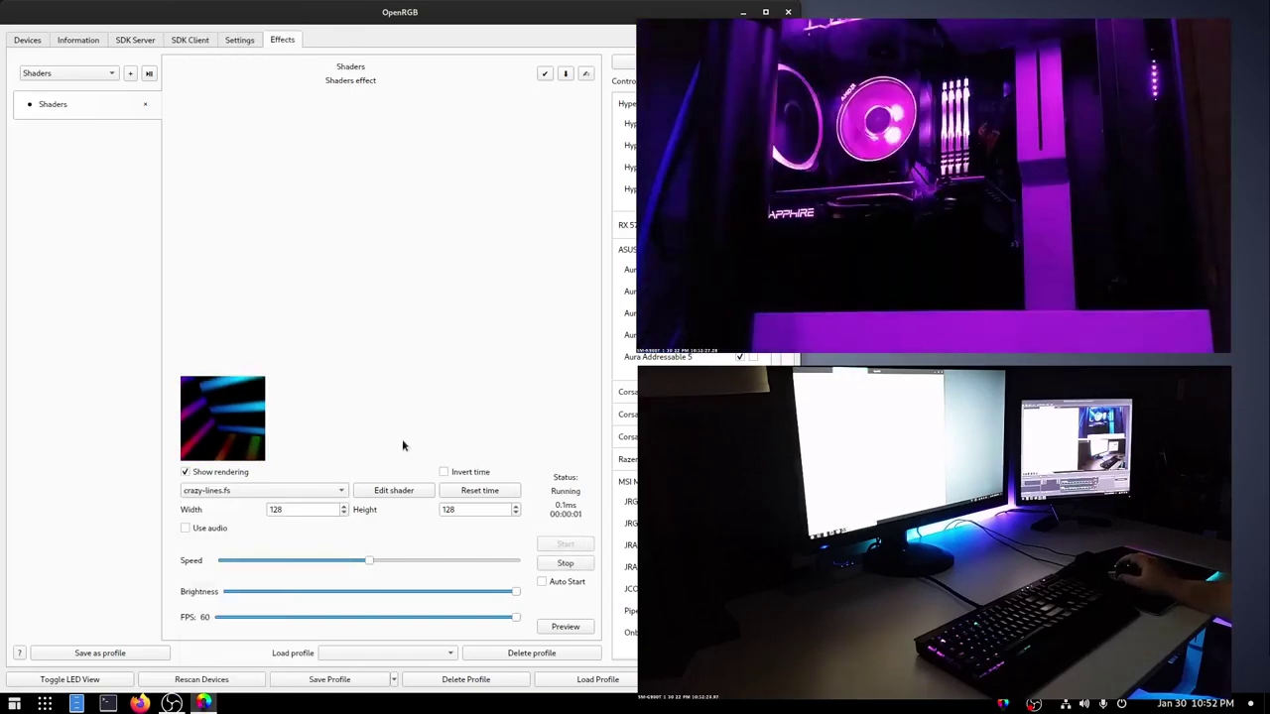
drag(517, 622, 459, 617)
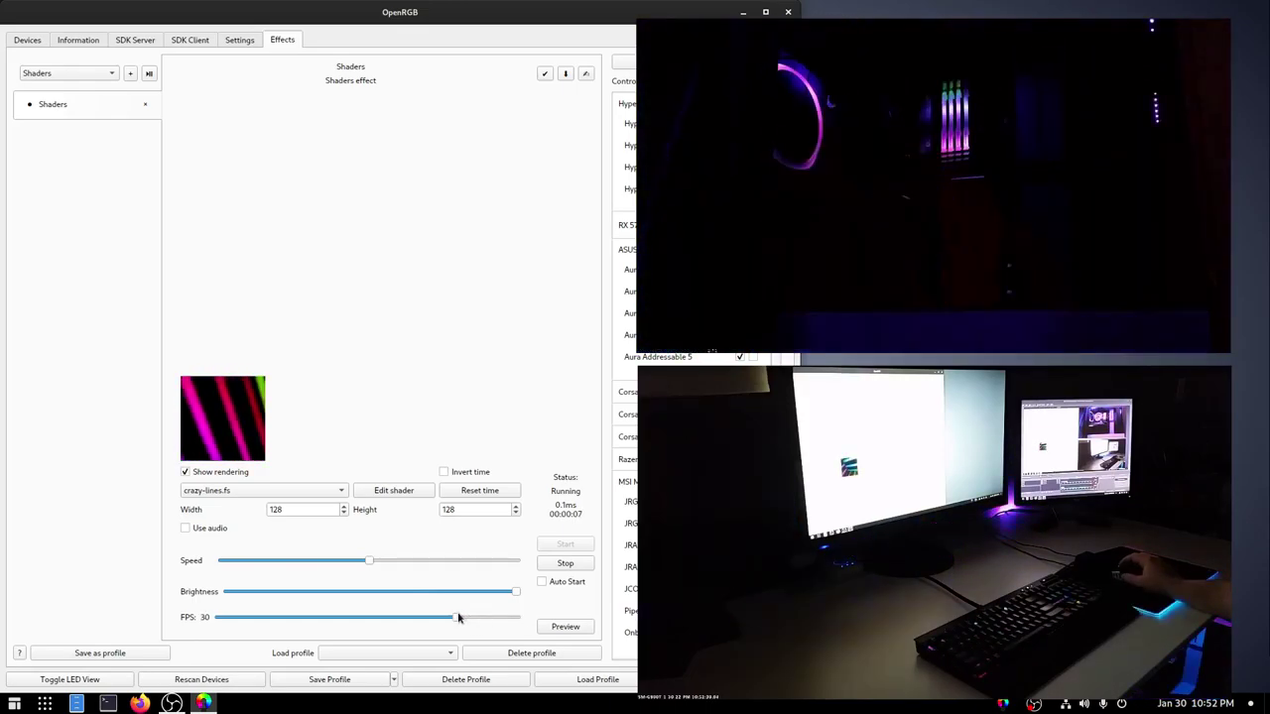
Examine the source code of the crazy-lines.fs shader in the shader editor and close the editor
click(400, 490)
scroll(258, 278, down, 5)
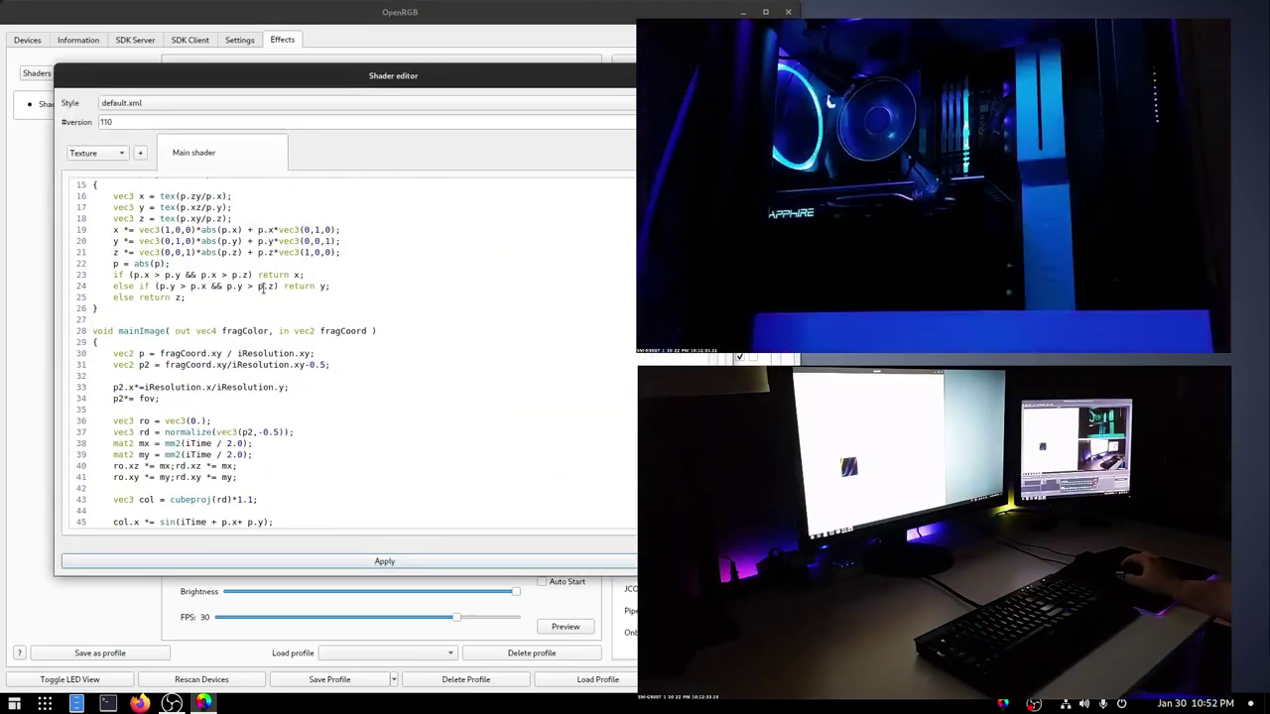
scroll(260, 282, down, 8)
scroll(263, 288, up, 5)
scroll(263, 287, up, 8)
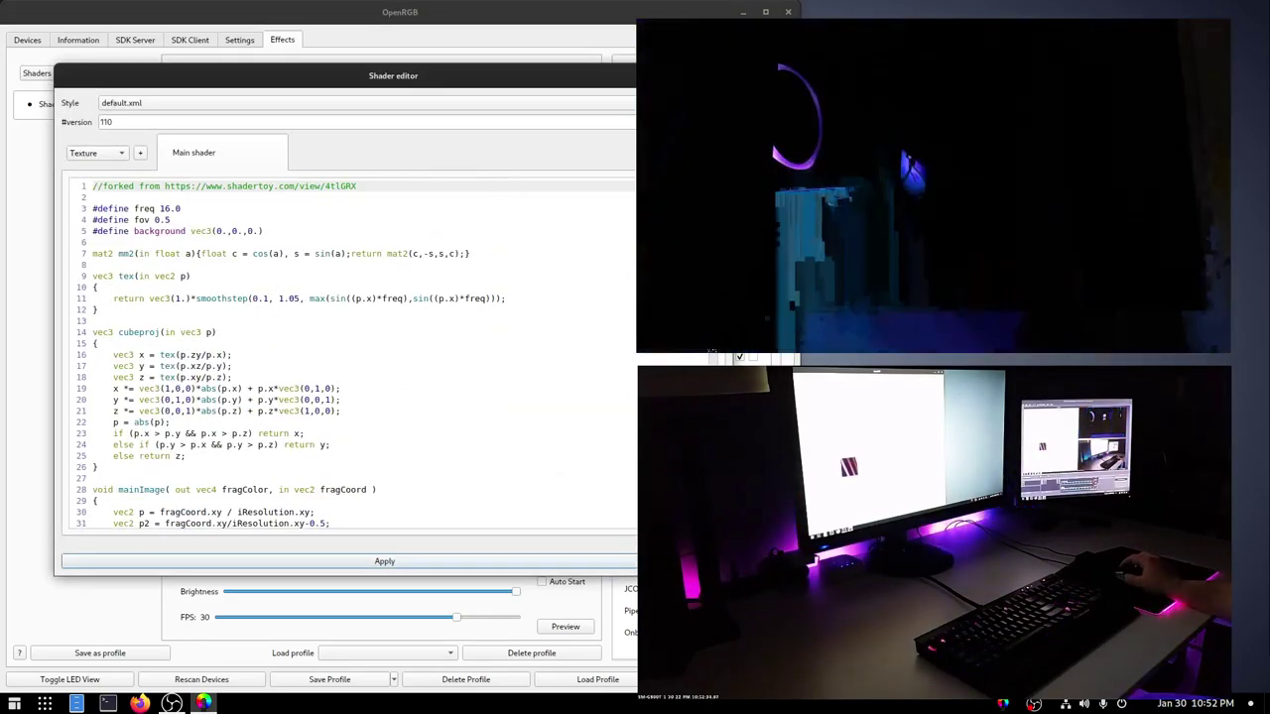
key(Escape)
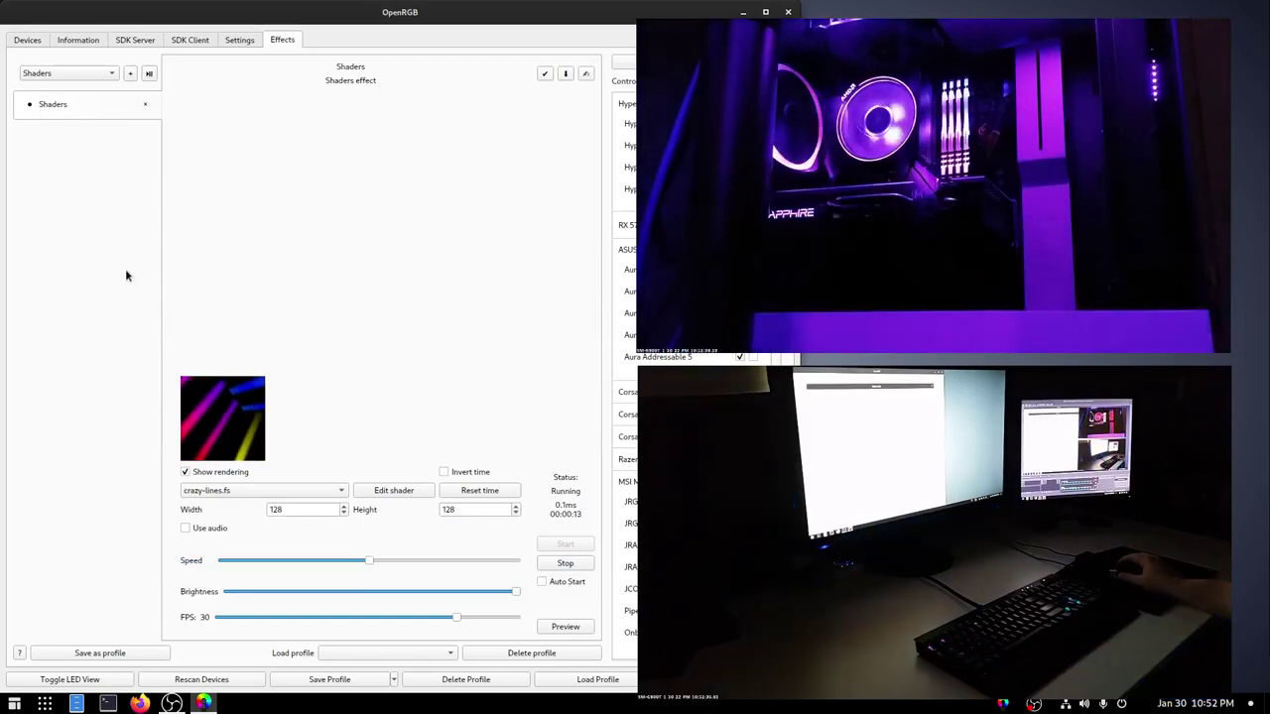